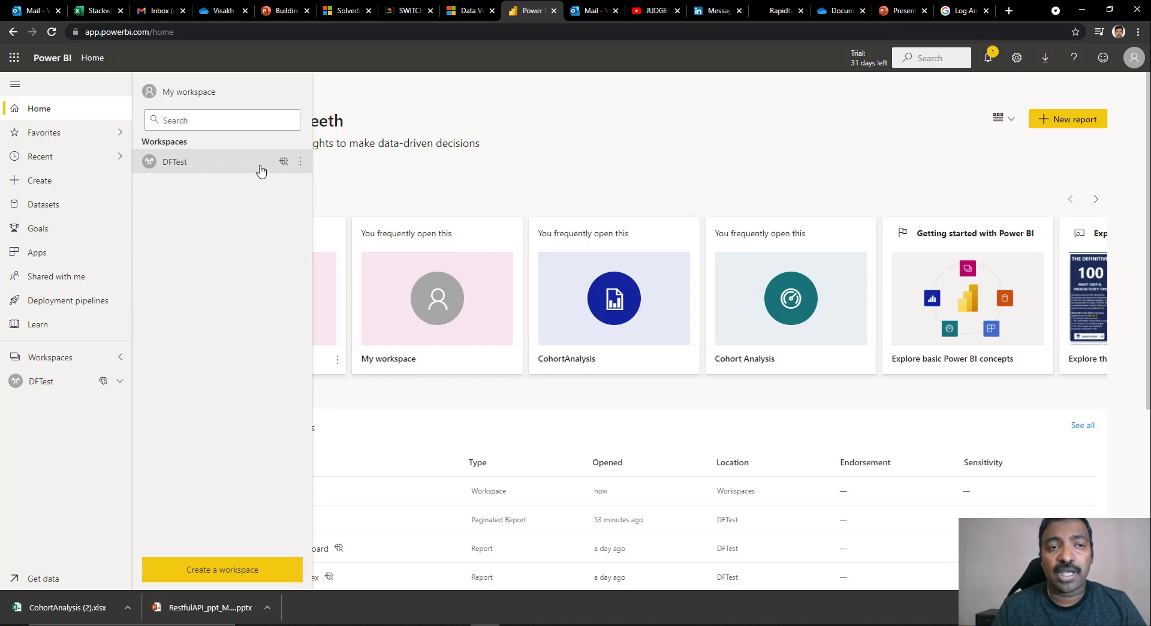
Step: Open the DFTest workspace from the list of Power BI workspaces
{"action": "mouse_move", "coordinate": [285, 170]}
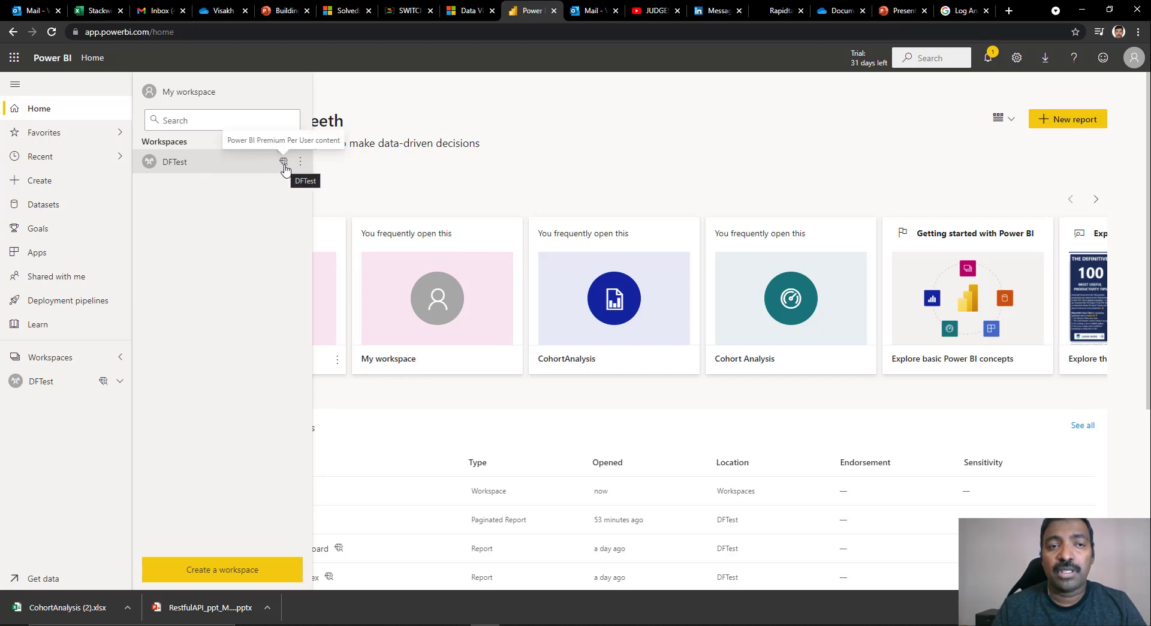
{"action": "left_click", "coordinate": [168, 164]}
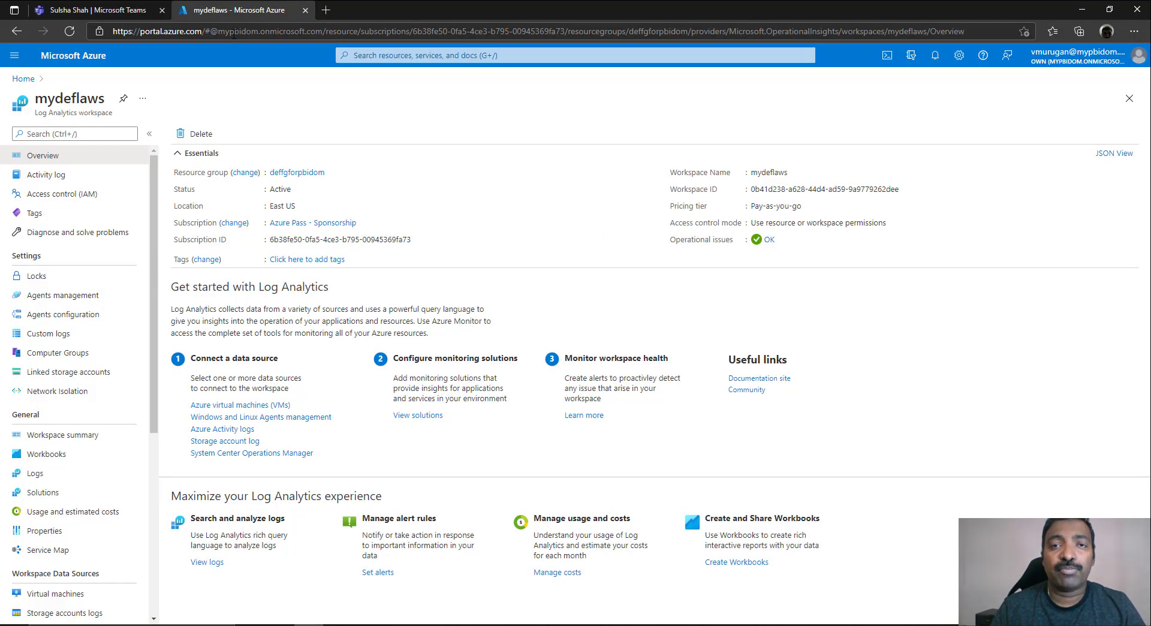
Step: Reach Log Analytics workspaces from Home via a 'log' search and start the Create workspace form
{"action": "left_click", "coordinate": [24, 79]}
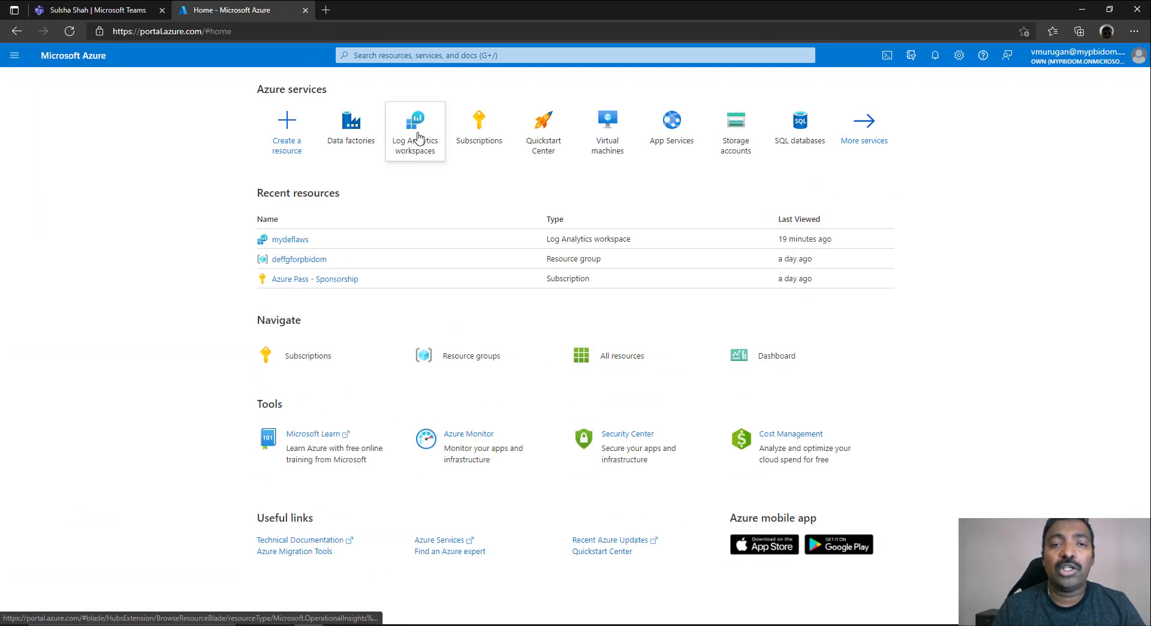
{"action": "mouse_move", "coordinate": [418, 138]}
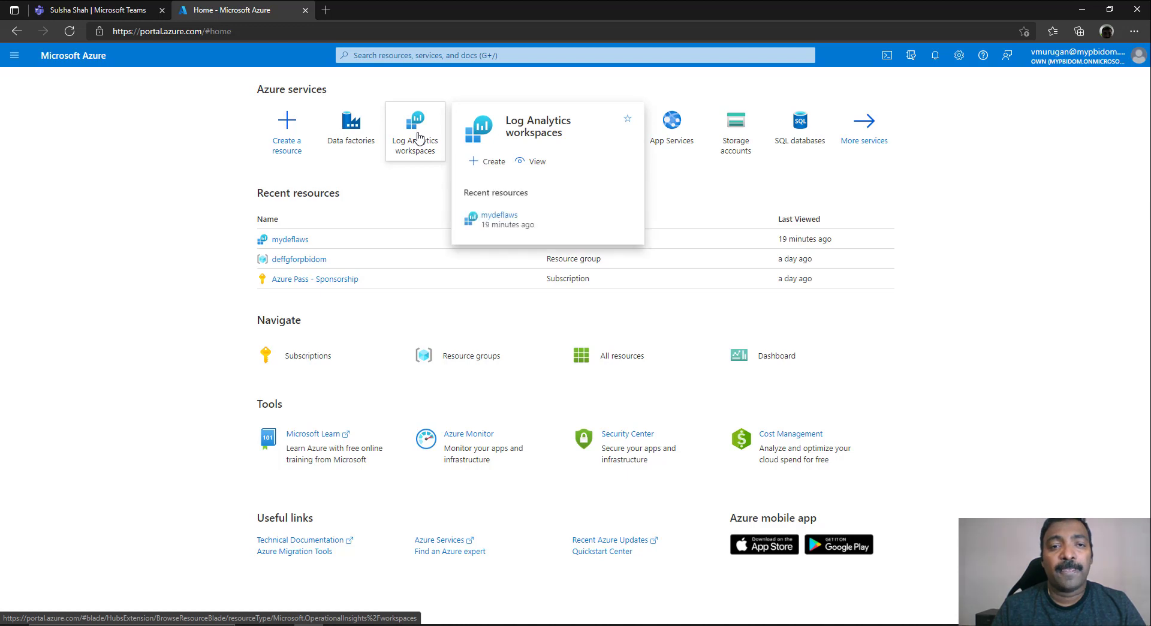
{"action": "left_click", "coordinate": [418, 138]}
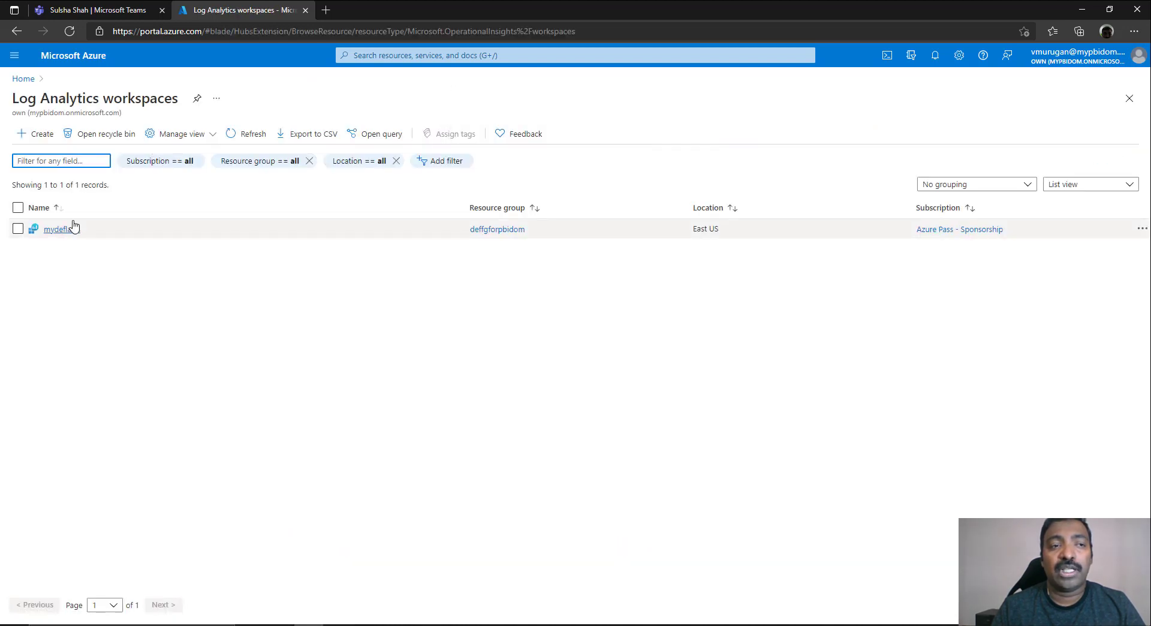
{"action": "left_click", "coordinate": [41, 143]}
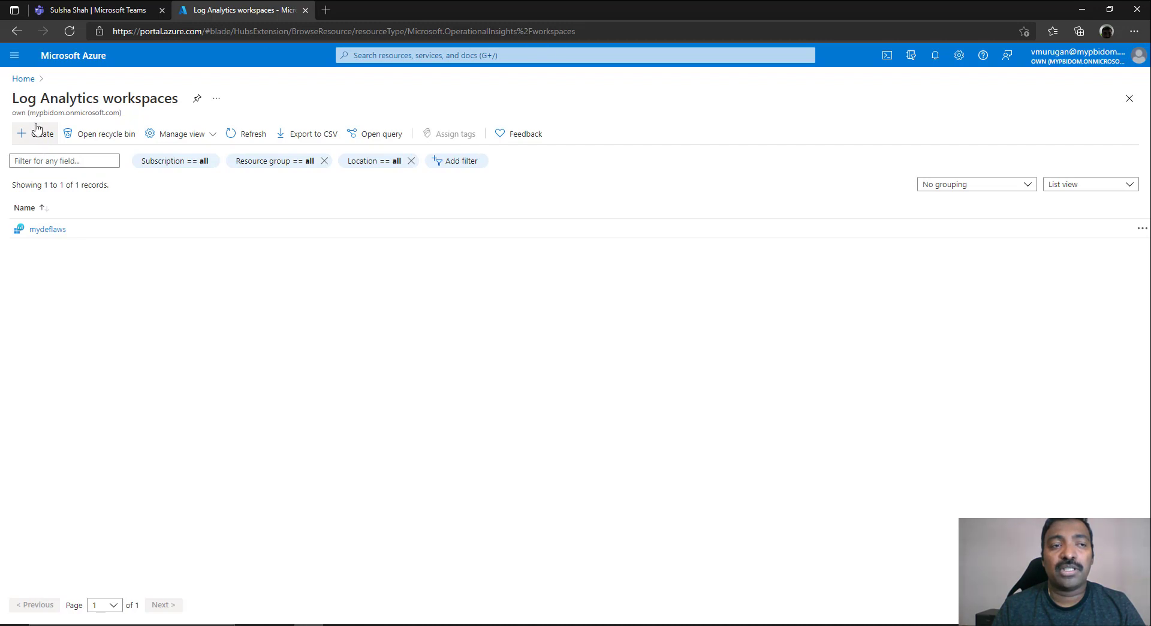
{"action": "left_click", "coordinate": [24, 79]}
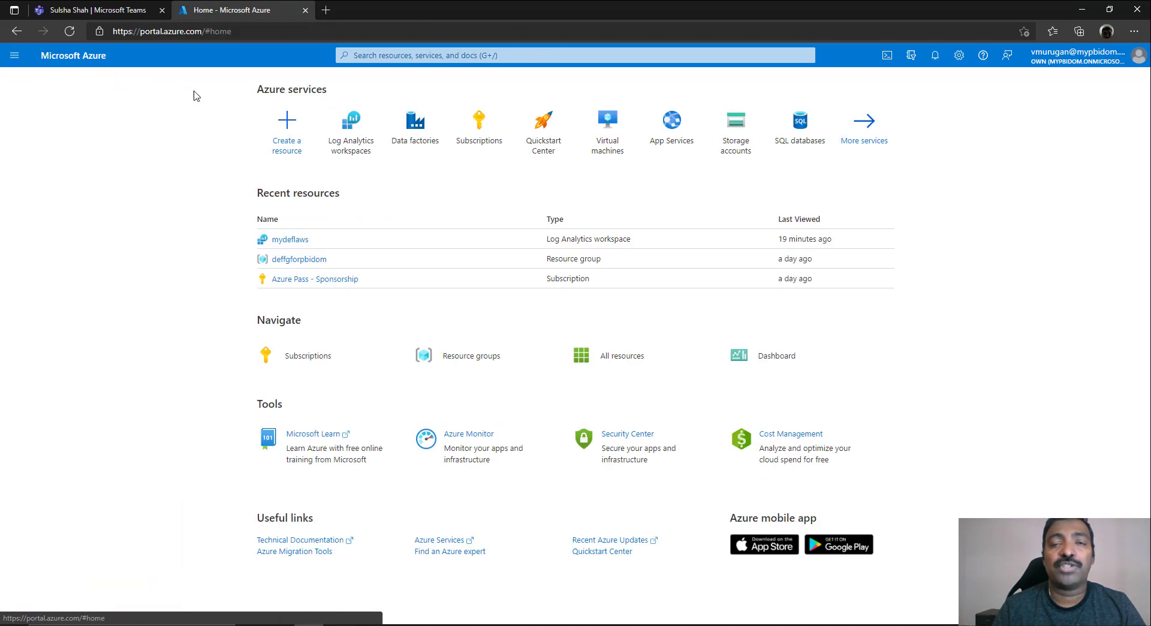
{"action": "left_click", "coordinate": [418, 60]}
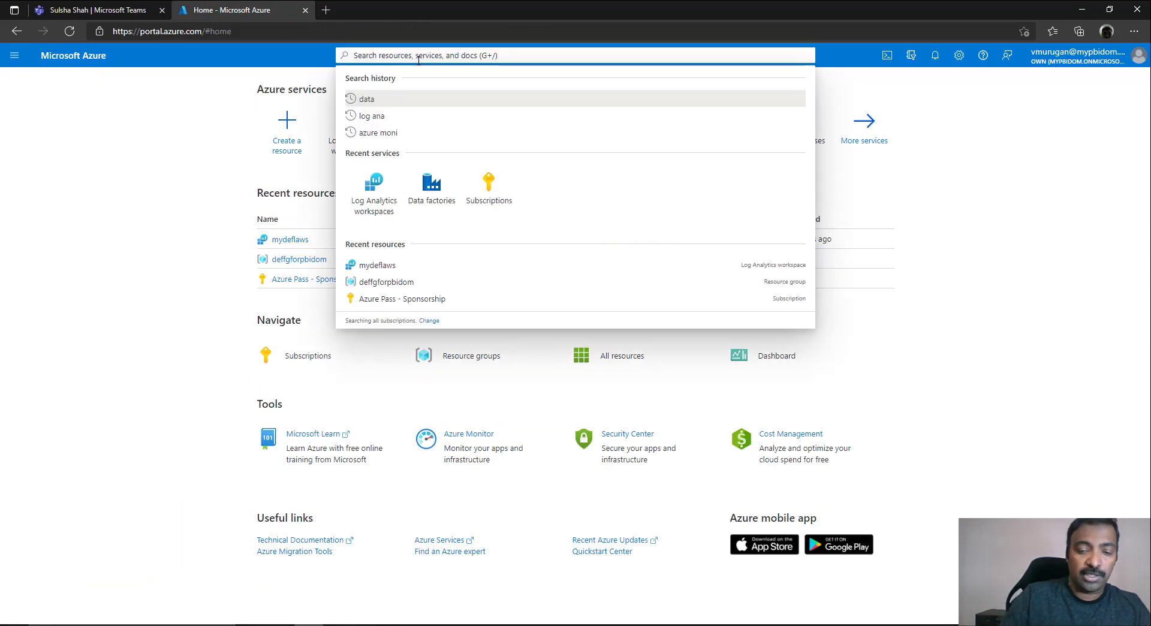
{"action": "type", "text": "log"}
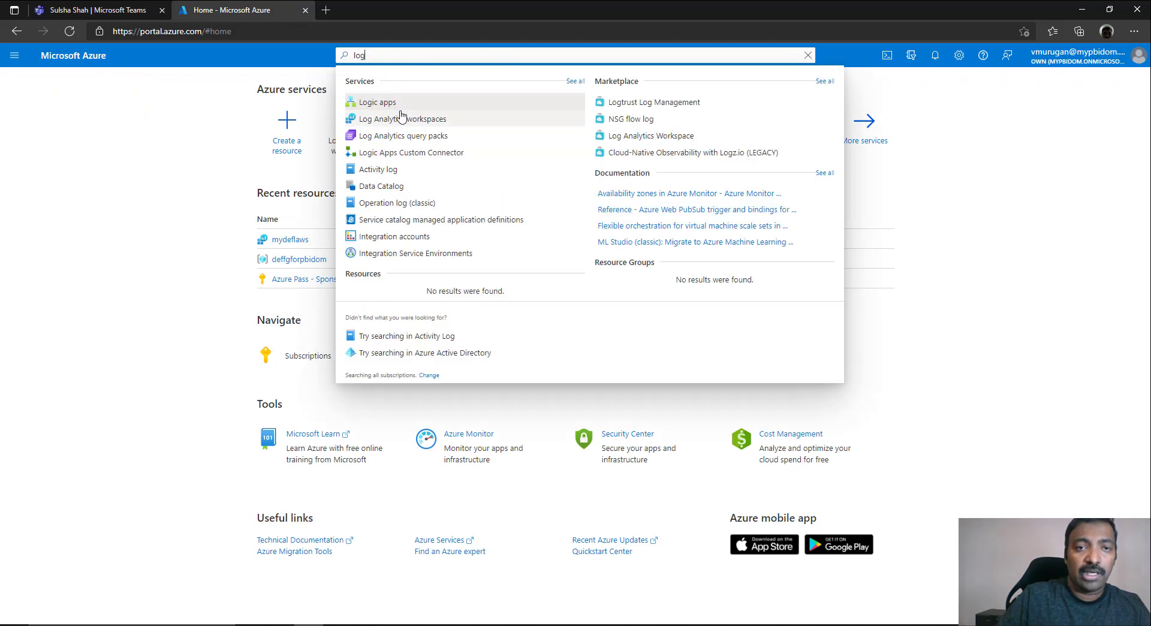
{"action": "left_click", "coordinate": [401, 118]}
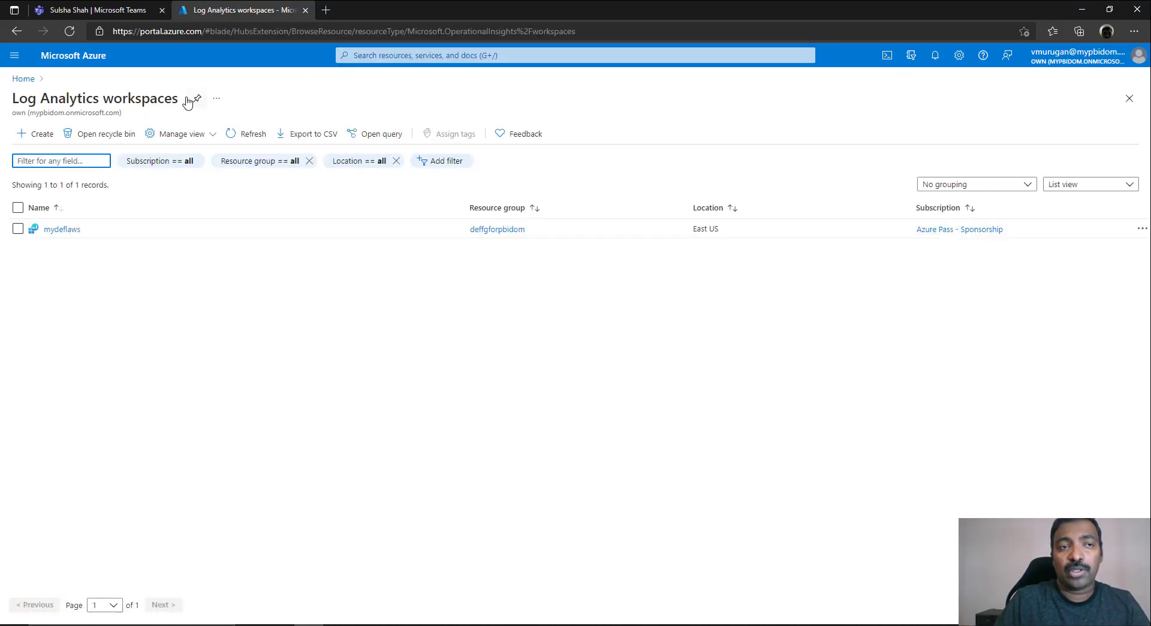
{"action": "left_click", "coordinate": [36, 132]}
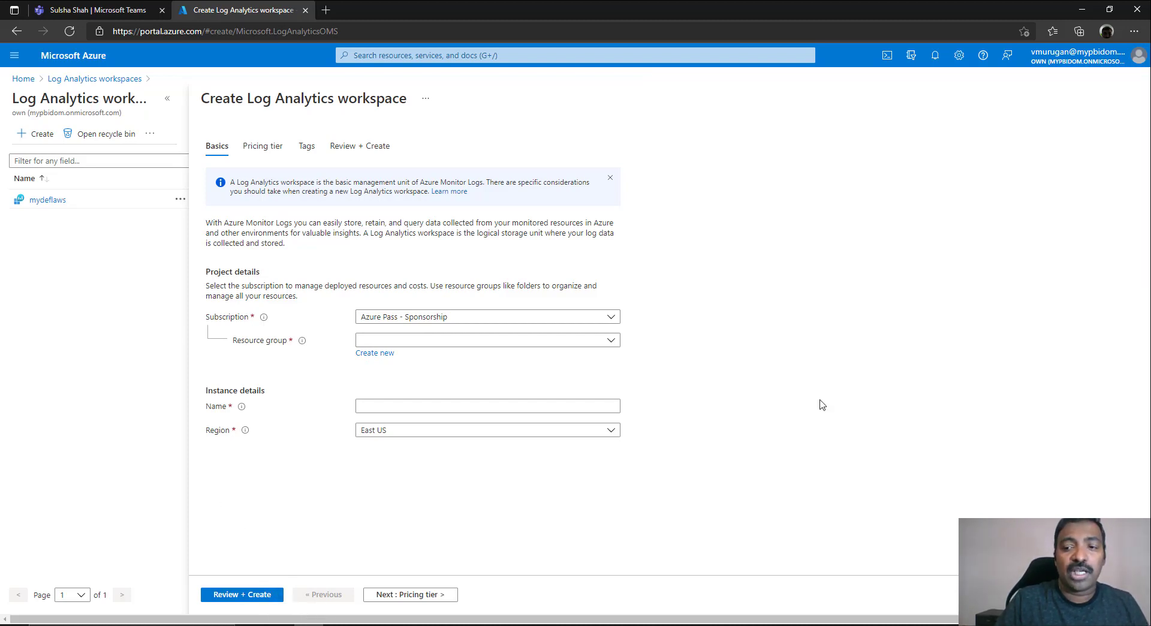
Step: View the mydeflaws workspace overview, then go back to the portal Home page
{"action": "left_click", "coordinate": [48, 200]}
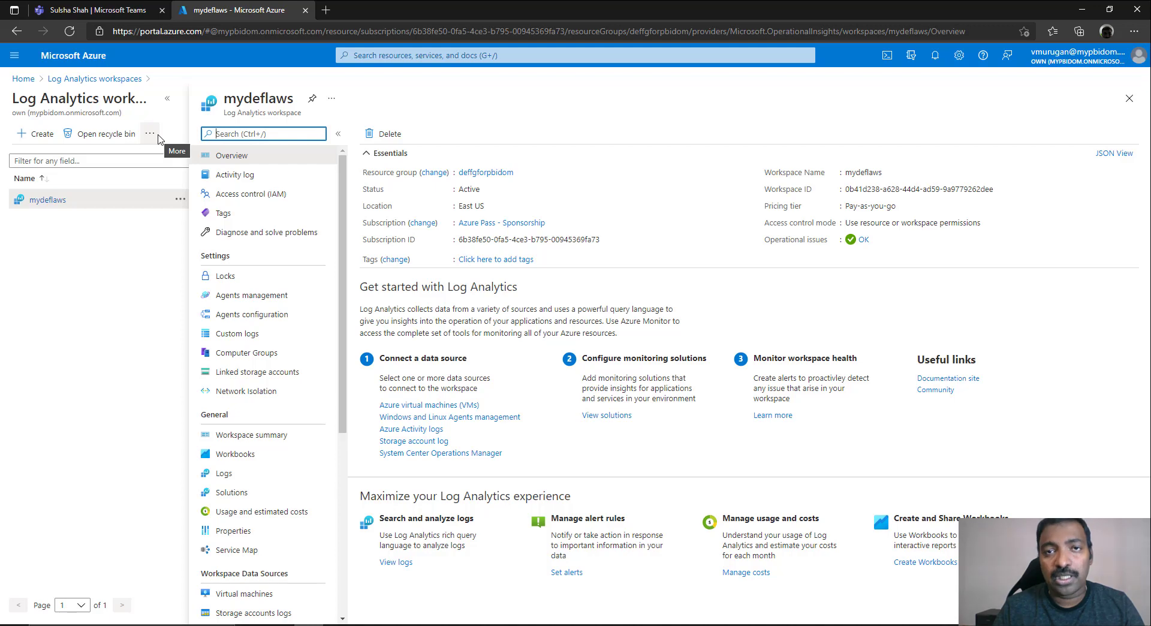
{"action": "left_click", "coordinate": [28, 82]}
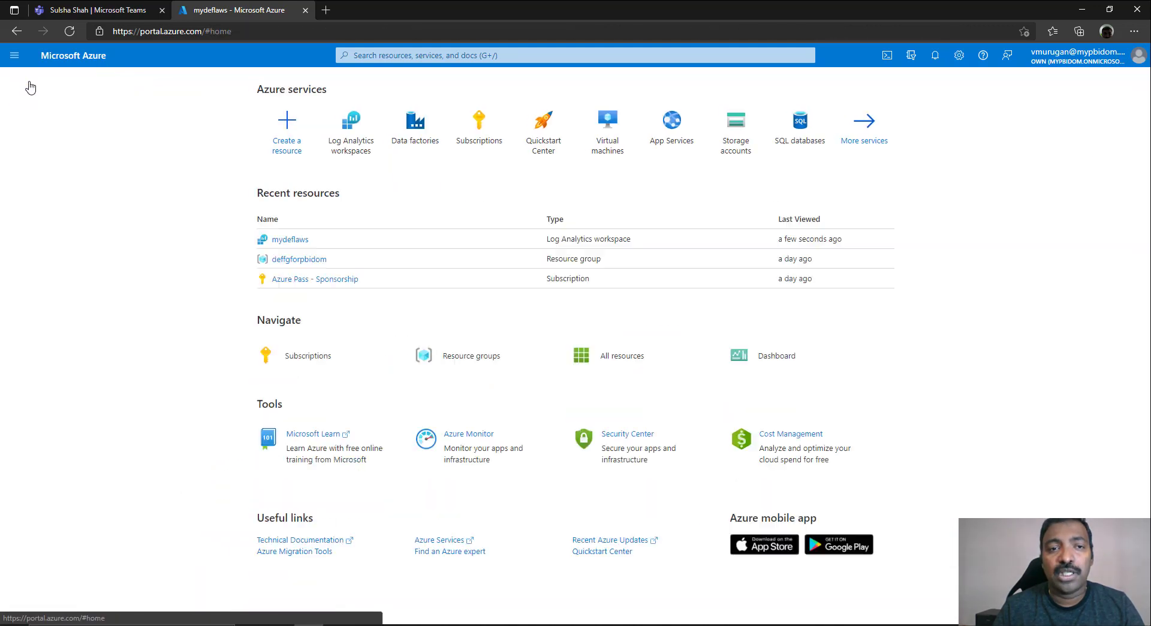
Step: Open the Resource providers list of the Azure Pass - Sponsorship subscription
{"action": "left_click", "coordinate": [336, 280]}
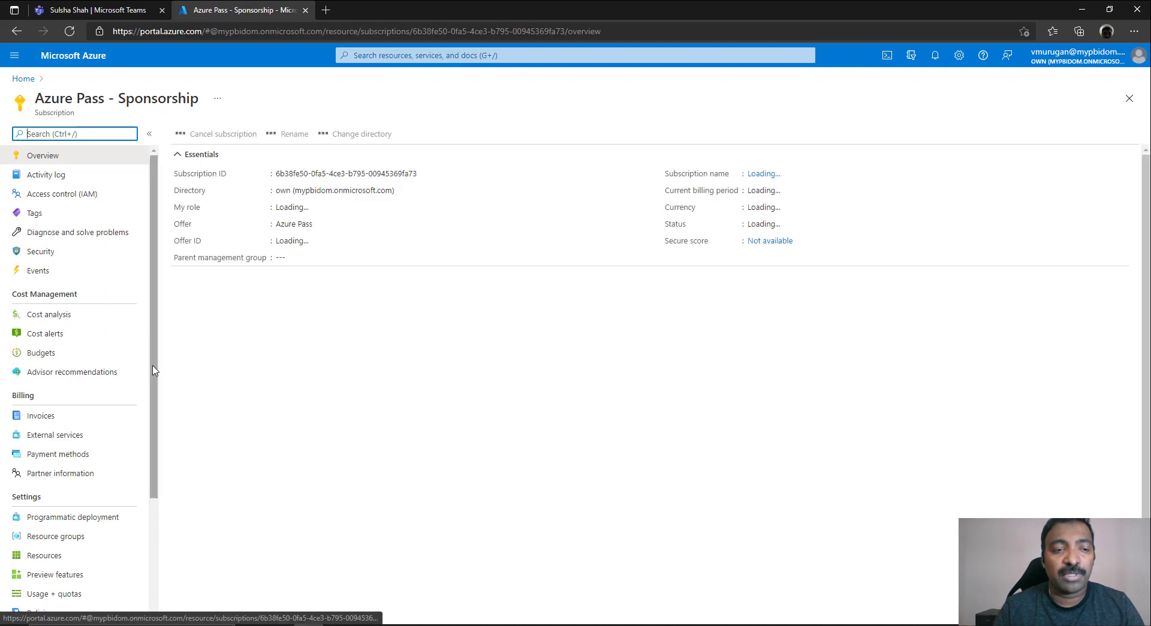
{"action": "scroll", "coordinate": [153, 370], "scroll_direction": "down", "scroll_amount": 3}
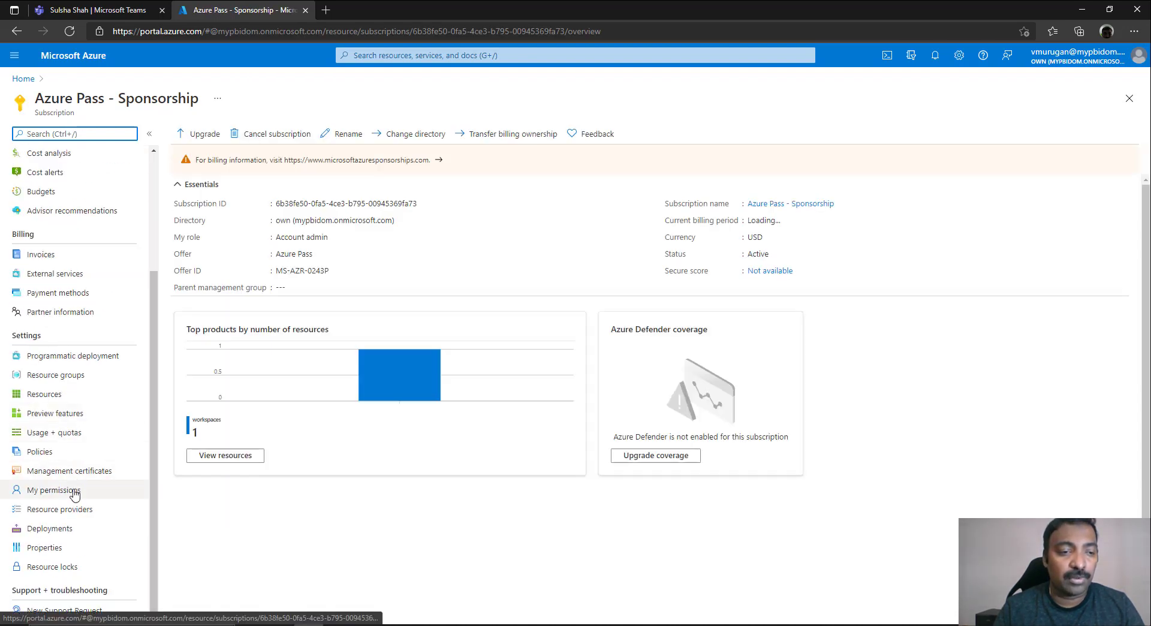
{"action": "left_click", "coordinate": [76, 514]}
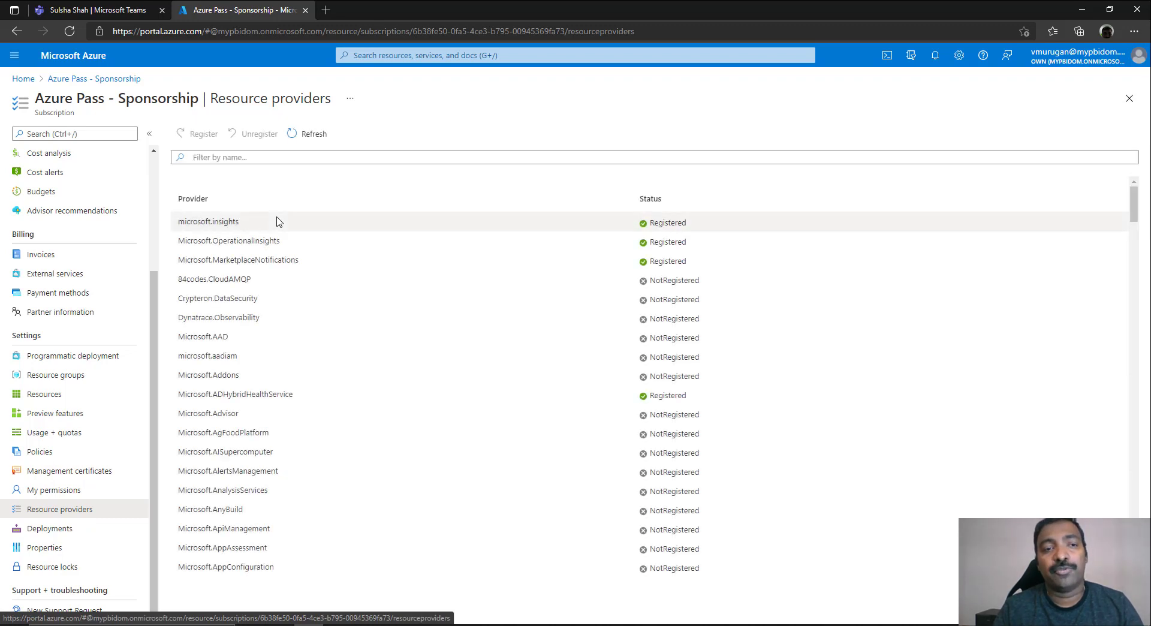
Step: Confirm microsoft.insights shows Registered, then open the Log Analytics workspaces list from Home
{"action": "left_click_drag", "start_coordinate": [182, 224], "coordinate": [264, 220]}
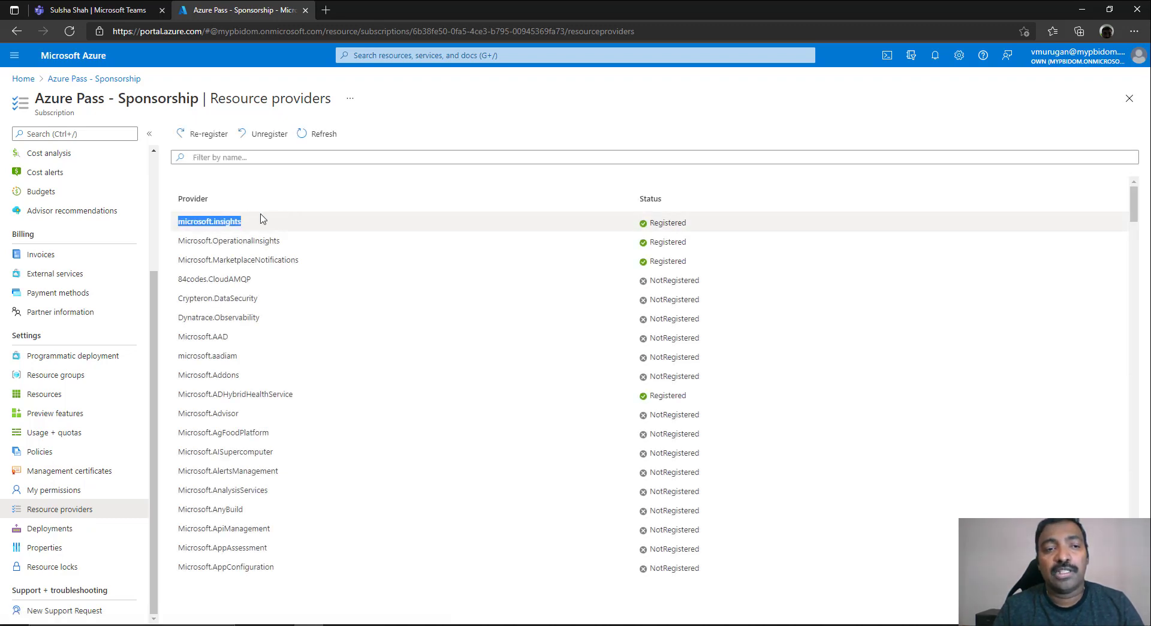
{"action": "left_click", "coordinate": [701, 224]}
{"action": "double_click", "coordinate": [701, 224]}
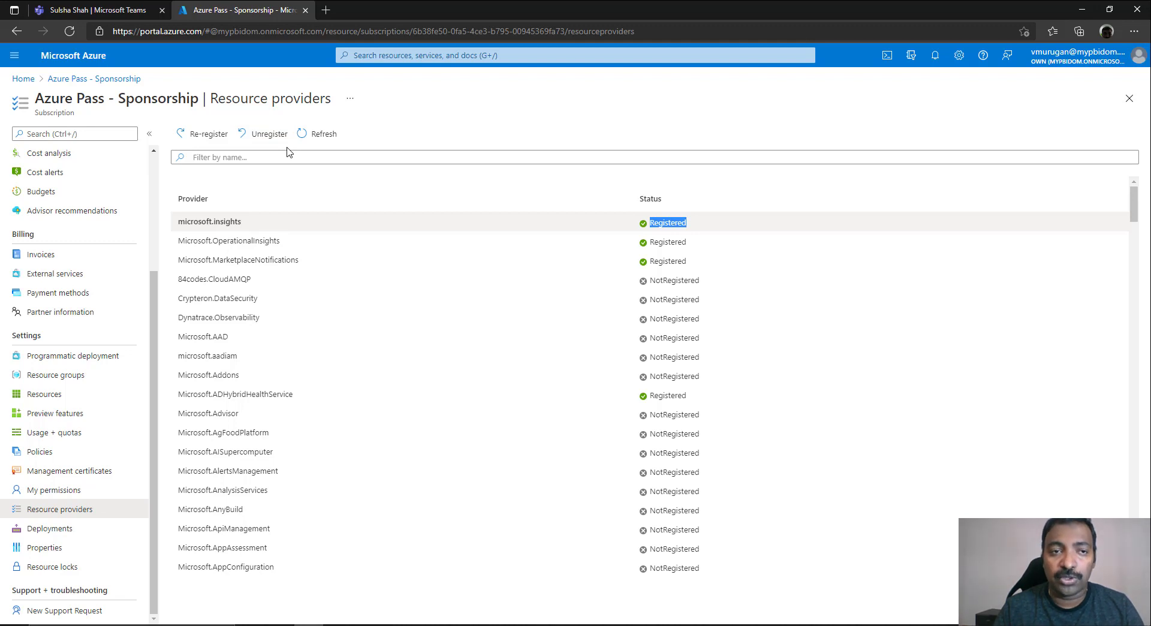
{"action": "left_click", "coordinate": [705, 227]}
{"action": "left_click_drag", "start_coordinate": [705, 227], "coordinate": [648, 225]}
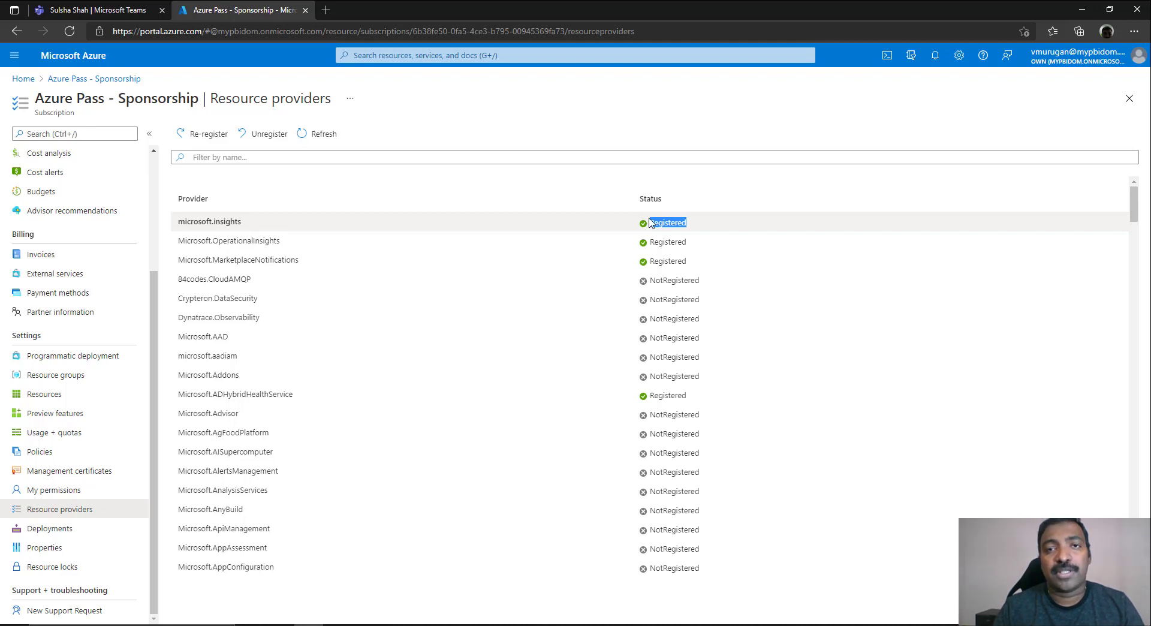
{"action": "left_click", "coordinate": [33, 81]}
{"action": "left_click", "coordinate": [360, 137]}
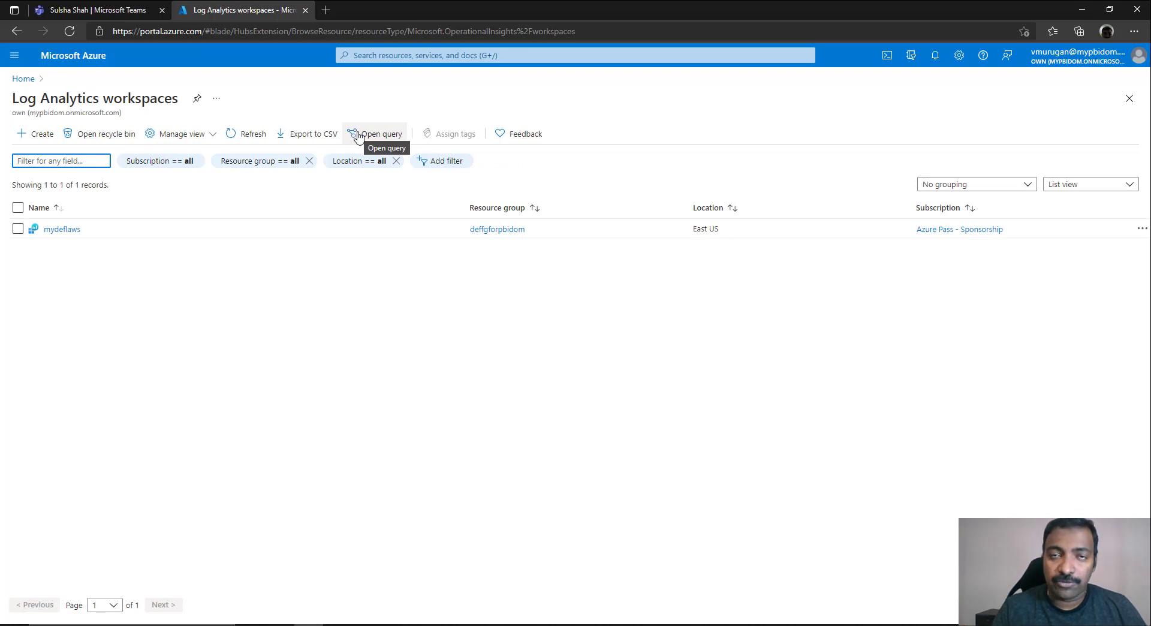
Step: Open mydeflaws' Access control (IAM) Role assignments and begin adding a role assignment
{"action": "left_click", "coordinate": [65, 230]}
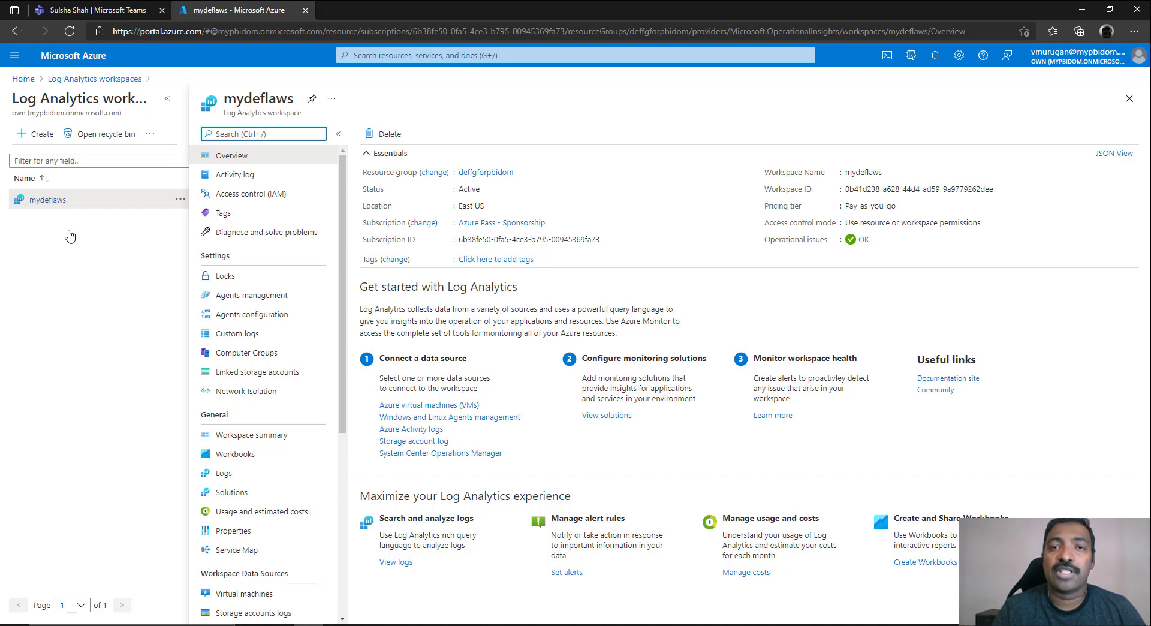
{"action": "left_click", "coordinate": [271, 198]}
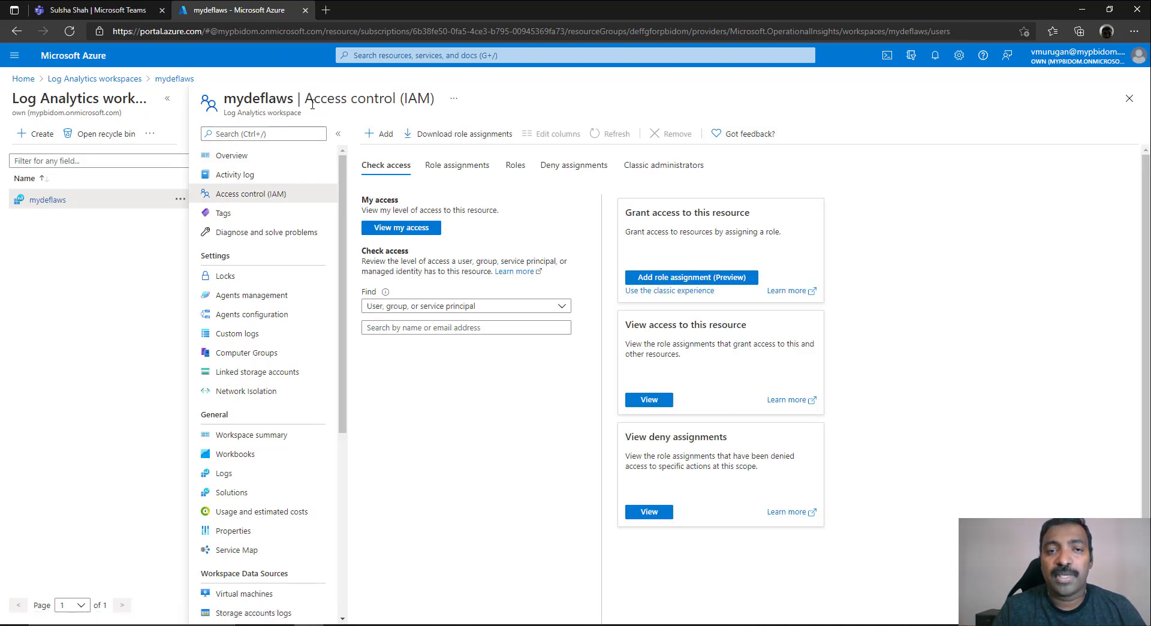
{"action": "left_click", "coordinate": [462, 174]}
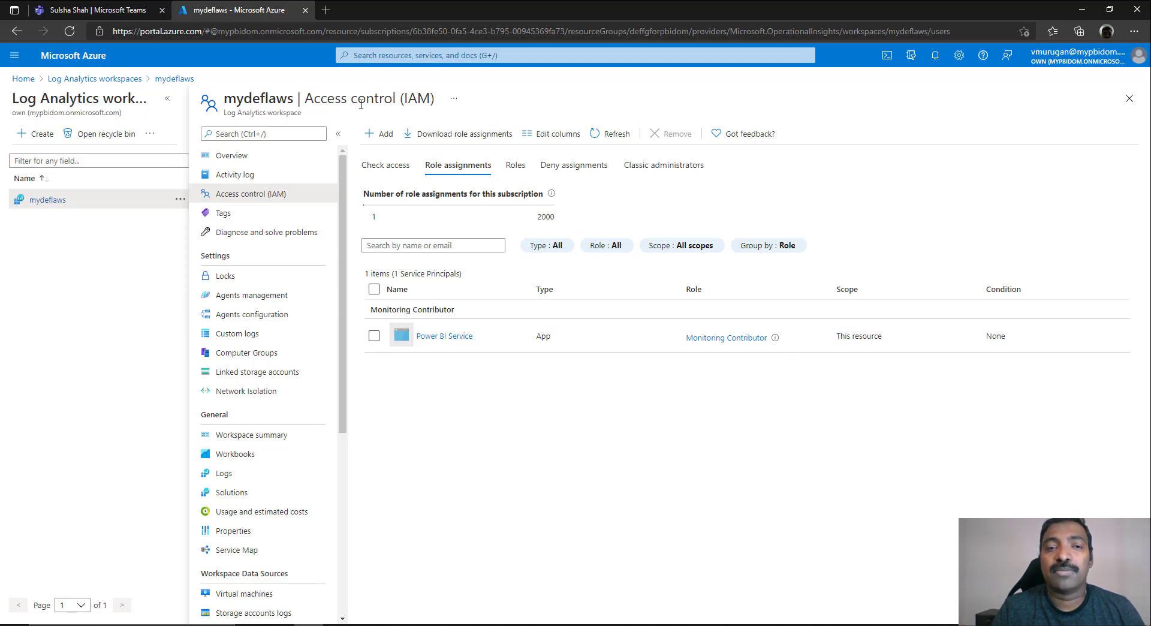
{"action": "left_click", "coordinate": [387, 134]}
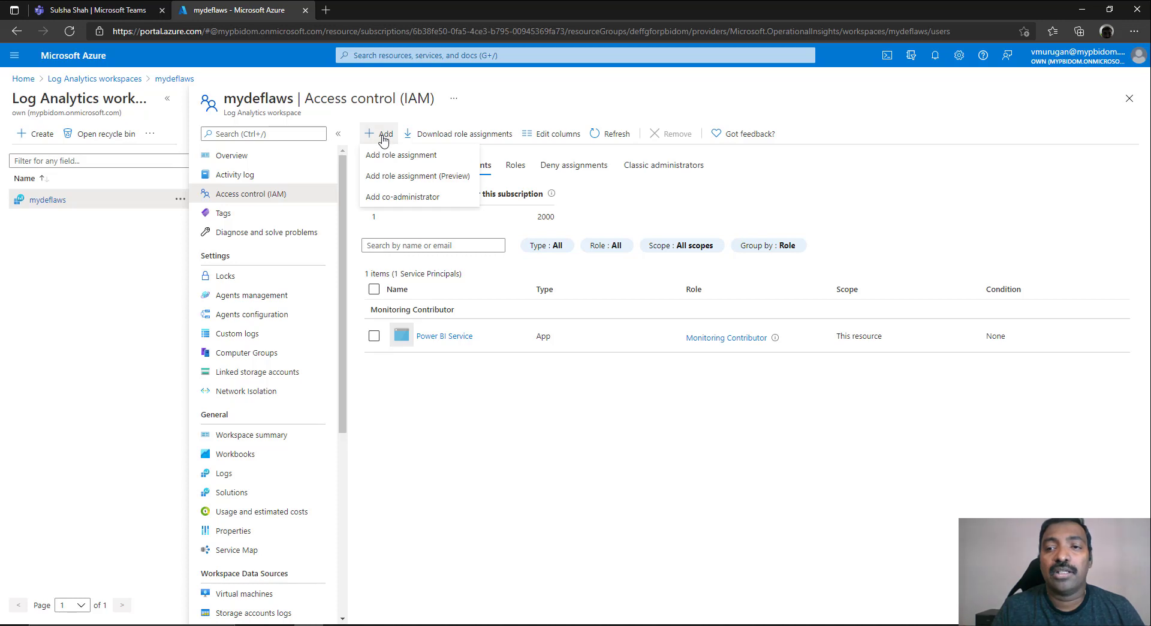
Step: Pick Monitoring Contributor, search members for Power BI, then close the Add role assignment panel
{"action": "left_click", "coordinate": [413, 162]}
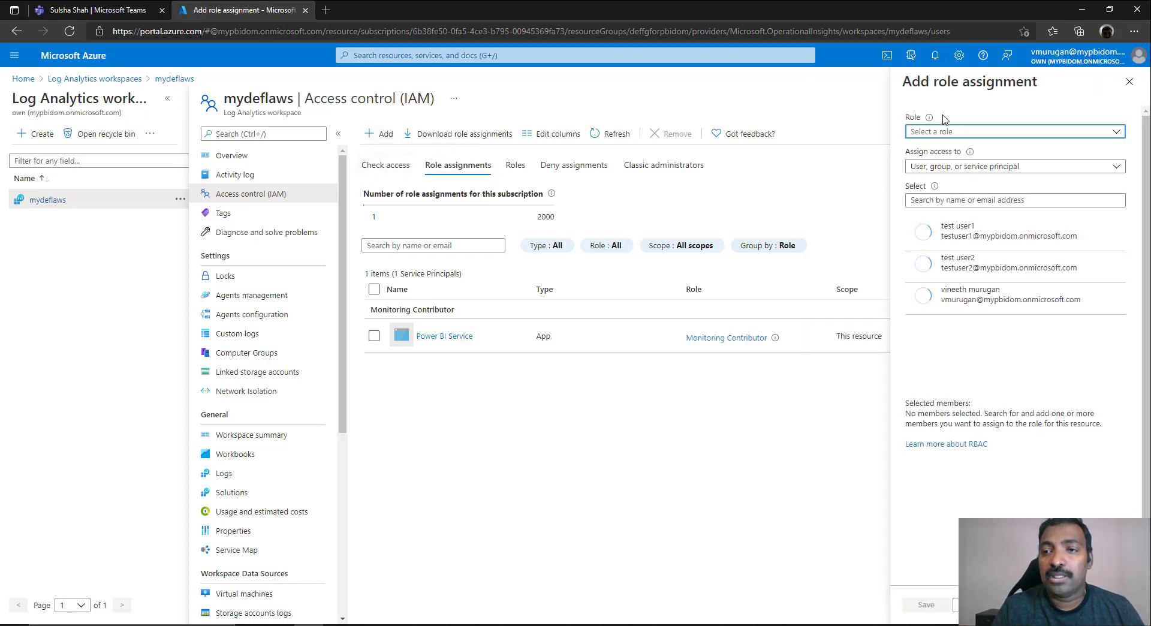
{"action": "left_click", "coordinate": [946, 133]}
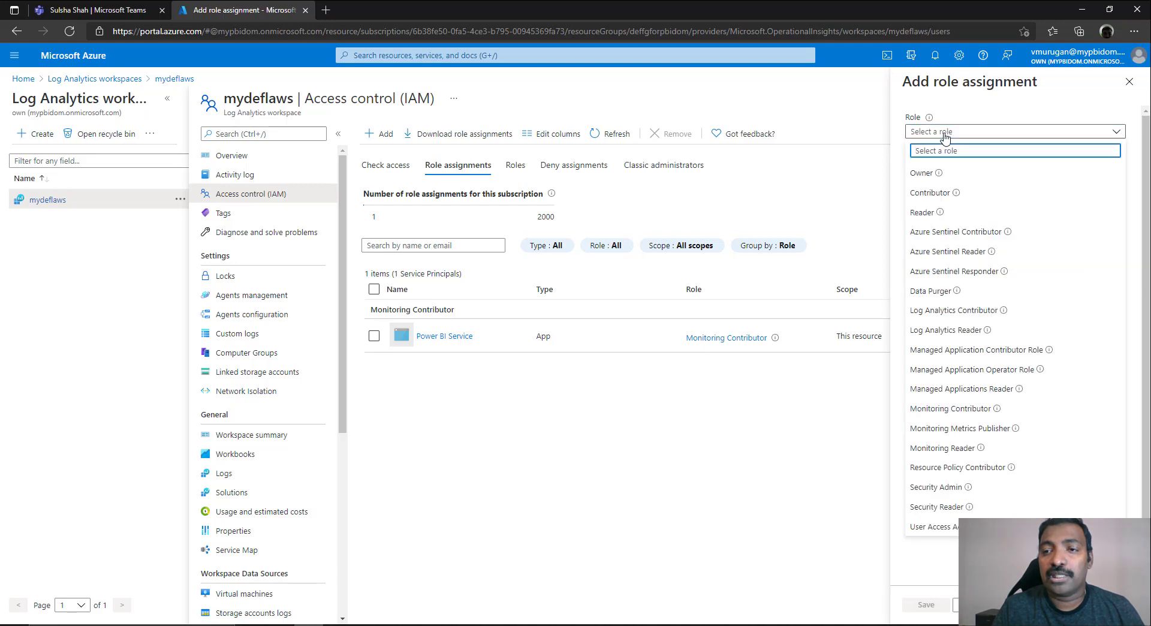
{"action": "left_click", "coordinate": [962, 409]}
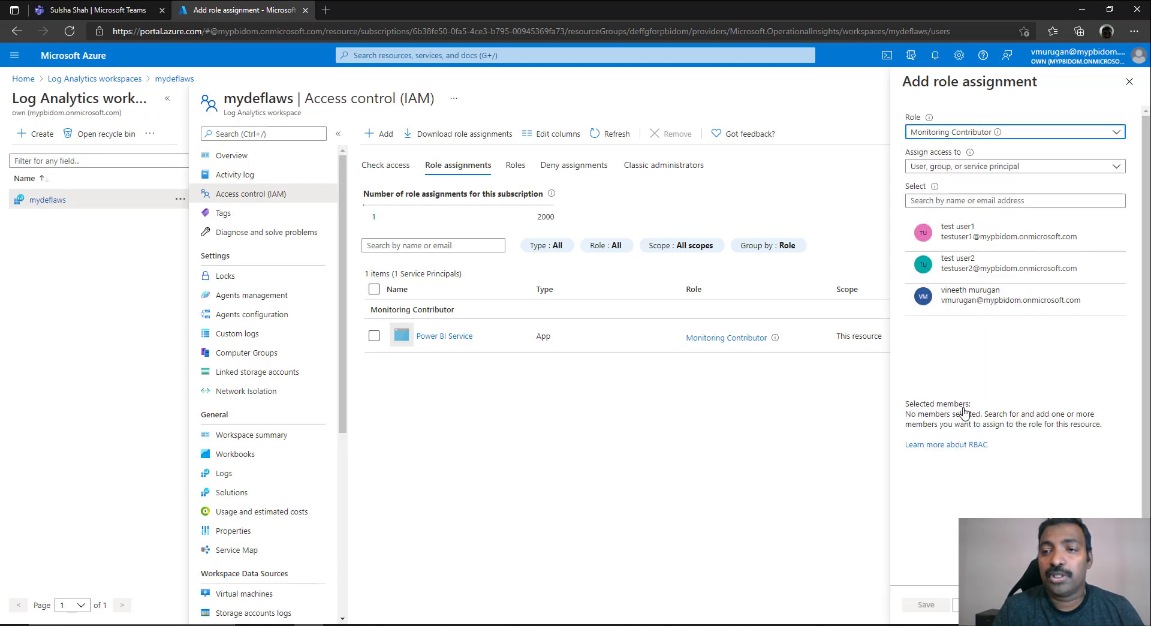
{"action": "left_click", "coordinate": [966, 171]}
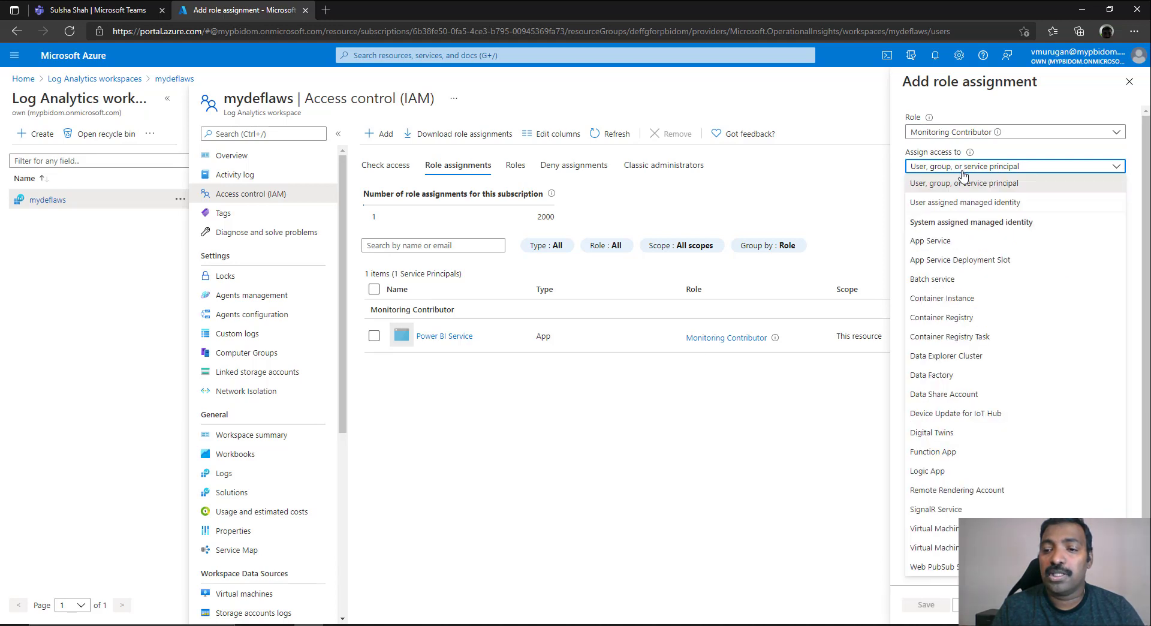
{"action": "left_click", "coordinate": [893, 308]}
{"action": "left_click", "coordinate": [955, 201]}
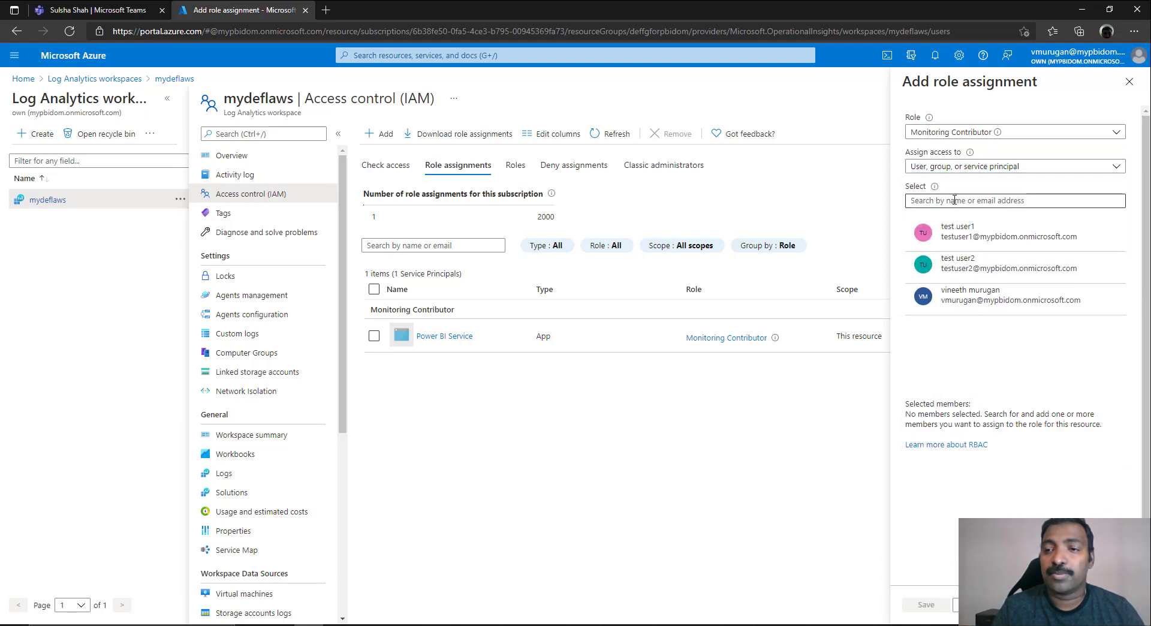
{"action": "type", "text": "Poe"}
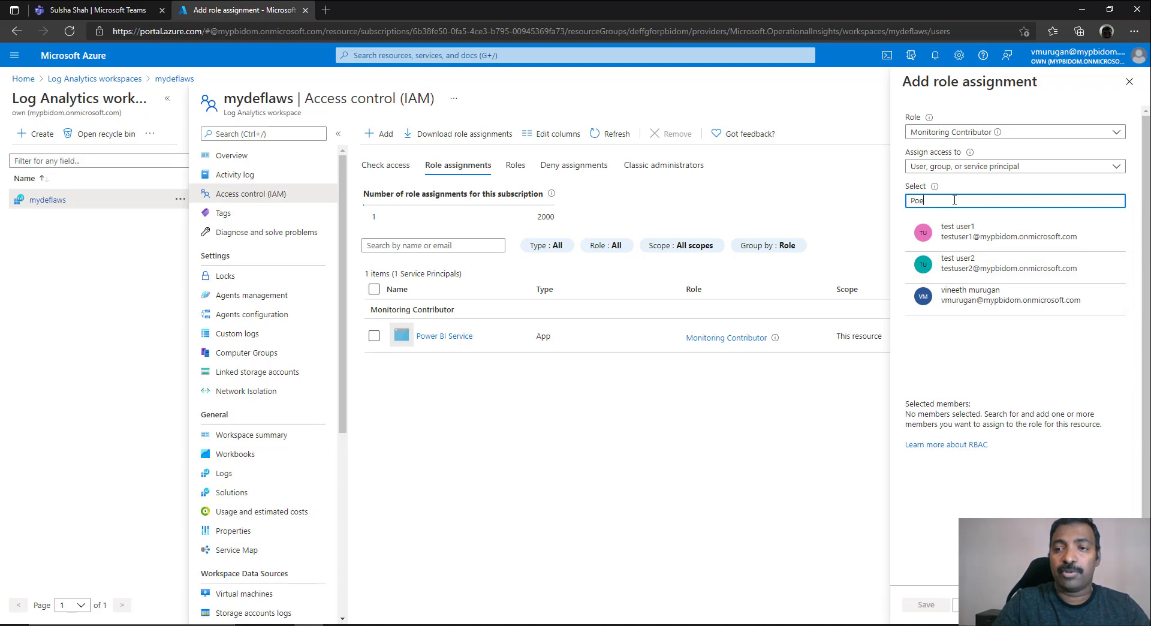
{"action": "type", "text": "e"}
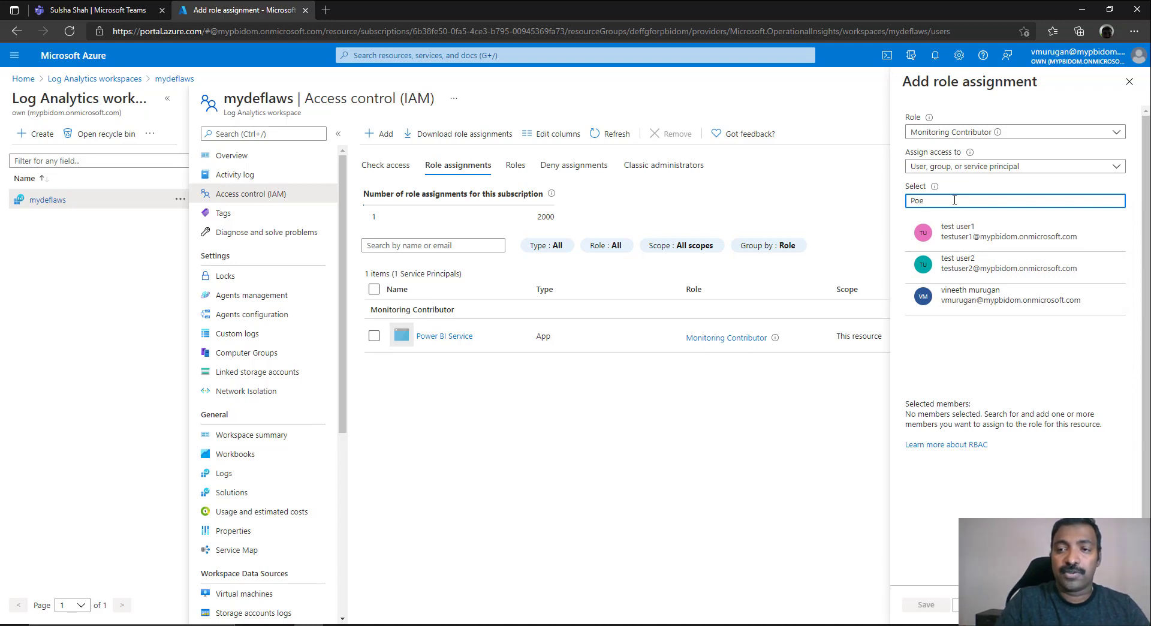
{"action": "type", "text": "wer B"}
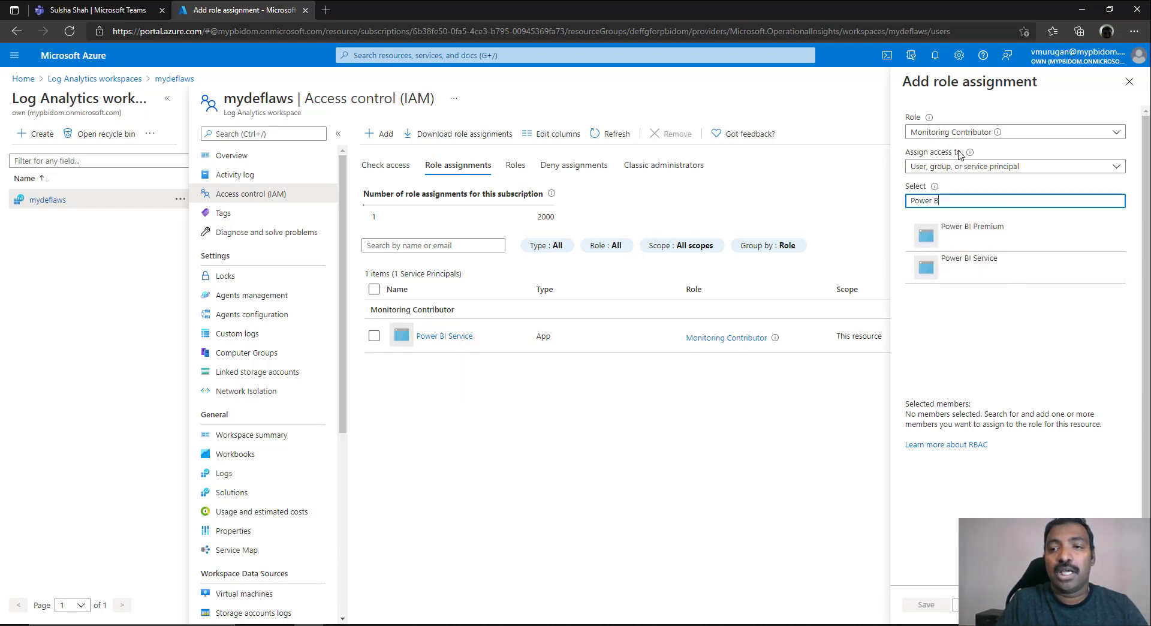
{"action": "left_click", "coordinate": [574, 411]}
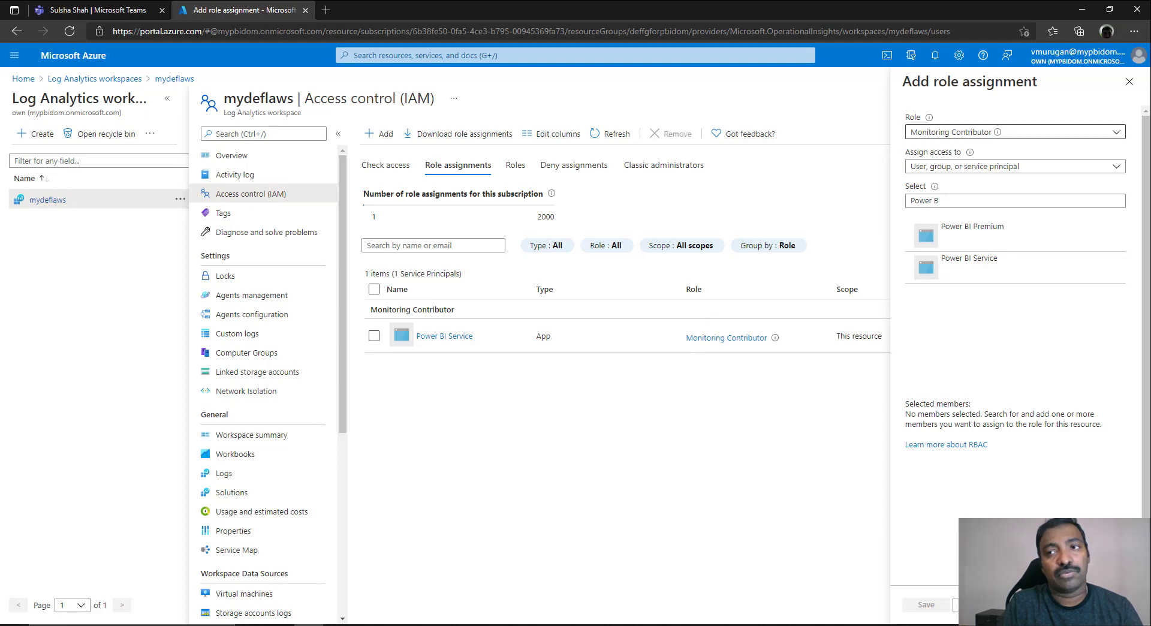
{"action": "left_click", "coordinate": [1130, 82]}
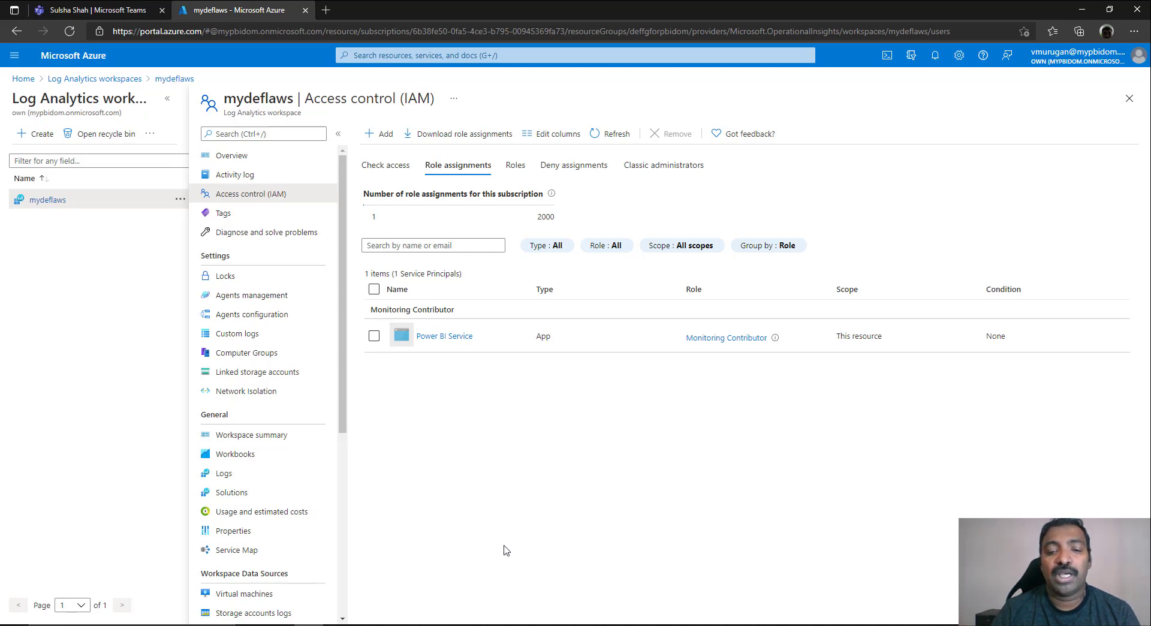
Step: In Admin portal Azure connections, allow workspace admins to connect their own Log Analytics and save
{"action": "left_click", "coordinate": [485, 625]}
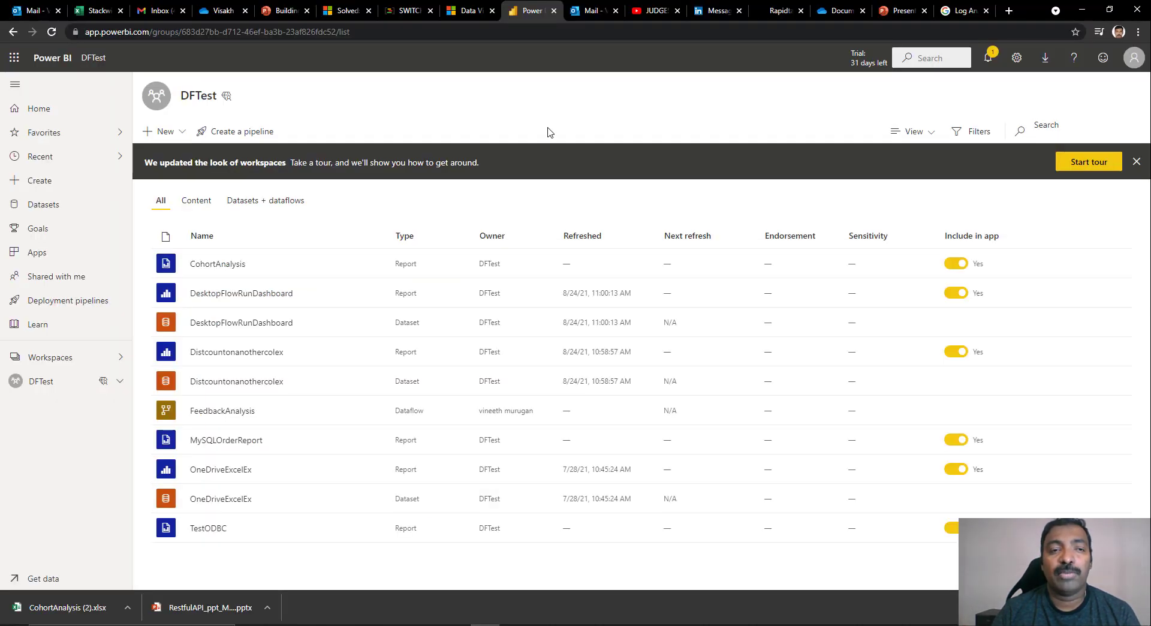
{"action": "left_click", "coordinate": [1018, 59]}
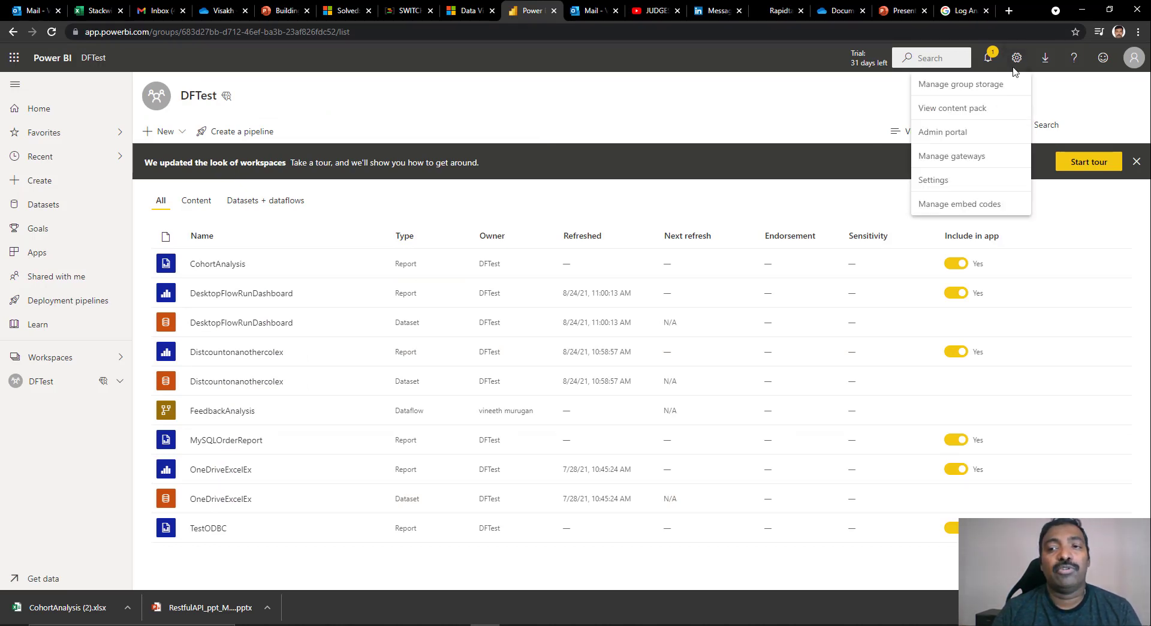
{"action": "left_click", "coordinate": [951, 135]}
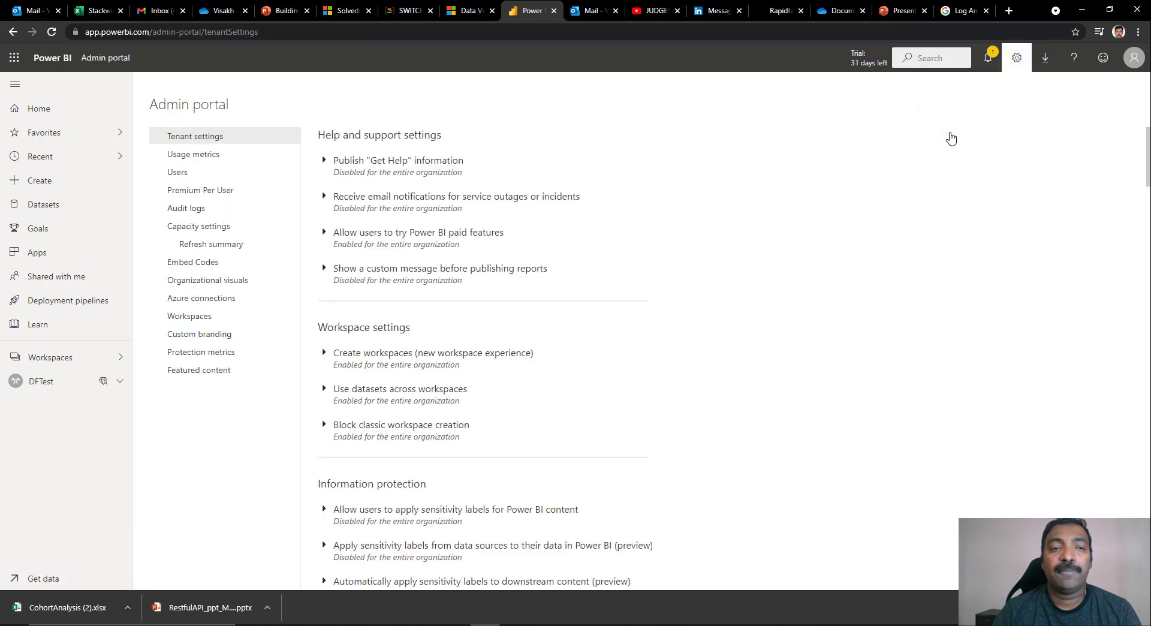
{"action": "left_click", "coordinate": [196, 303]}
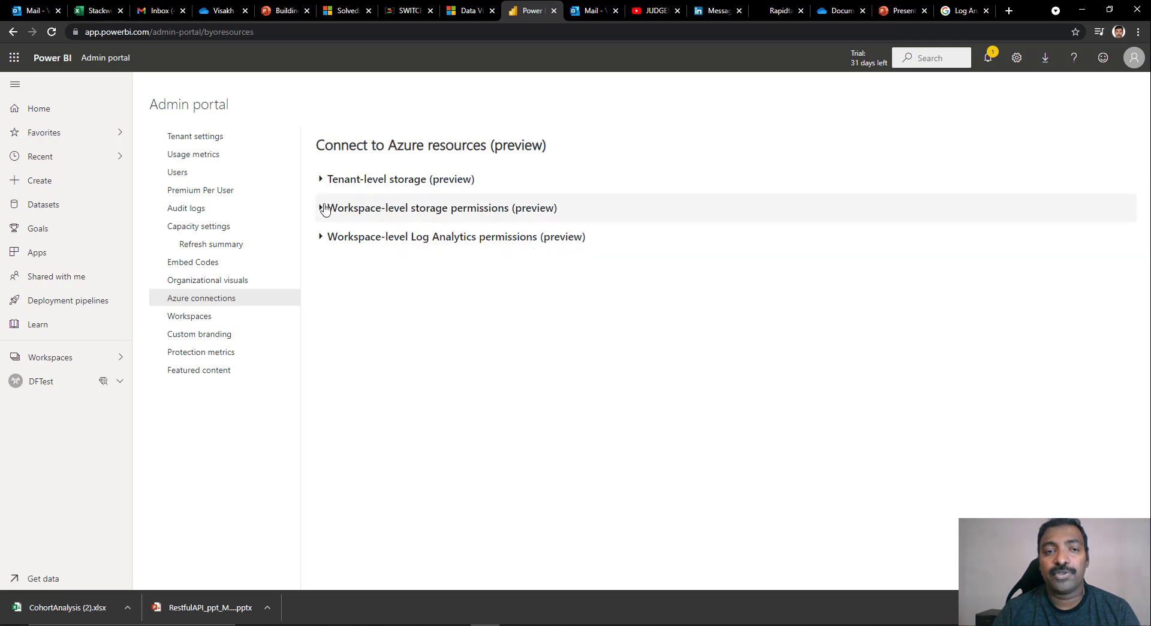
{"action": "left_click", "coordinate": [322, 239]}
{"action": "left_click", "coordinate": [336, 259]}
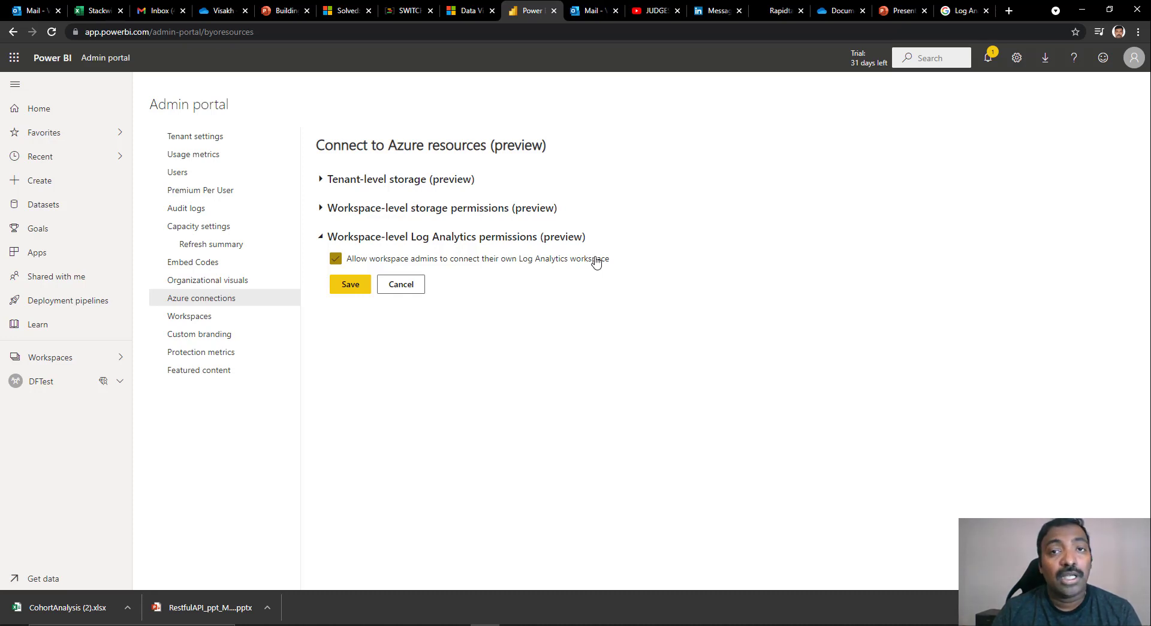
{"action": "left_click", "coordinate": [351, 284]}
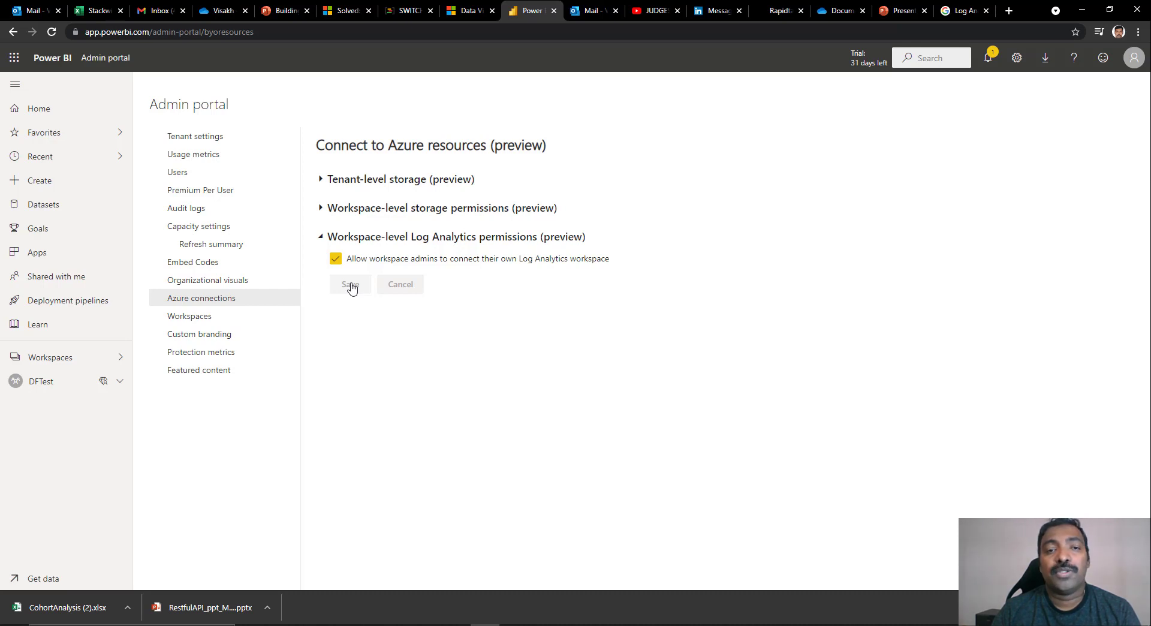
Step: Return to DFTest and open its Workspace settings from the ⋮ more-options menu
{"action": "left_click", "coordinate": [54, 384]}
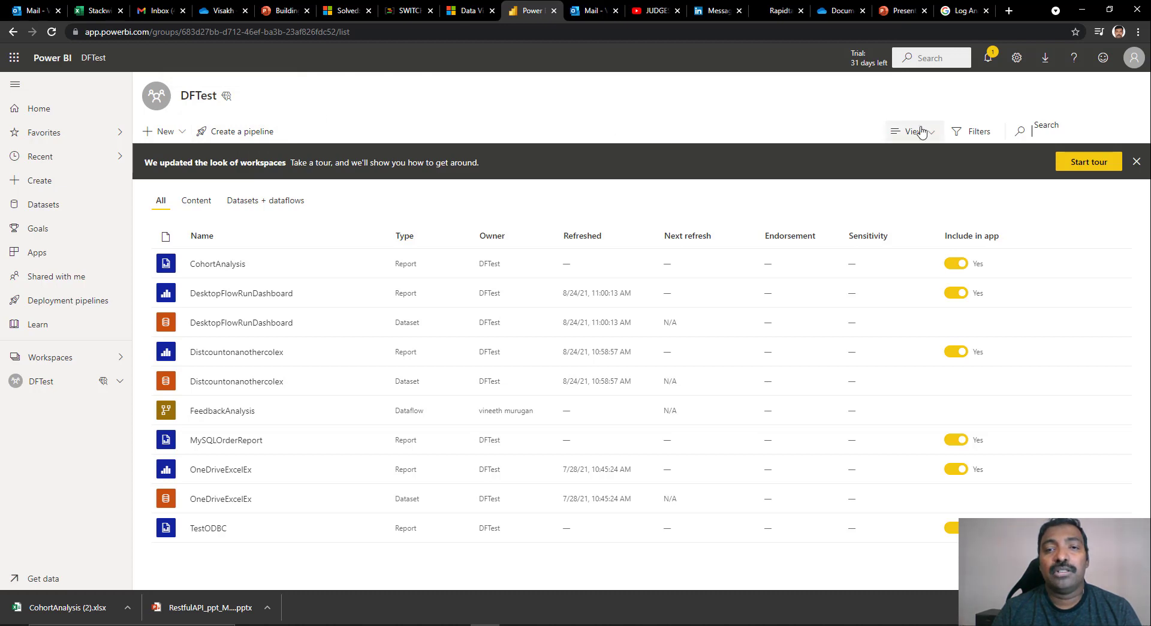
{"action": "left_click", "coordinate": [99, 357]}
{"action": "left_click", "coordinate": [216, 166]}
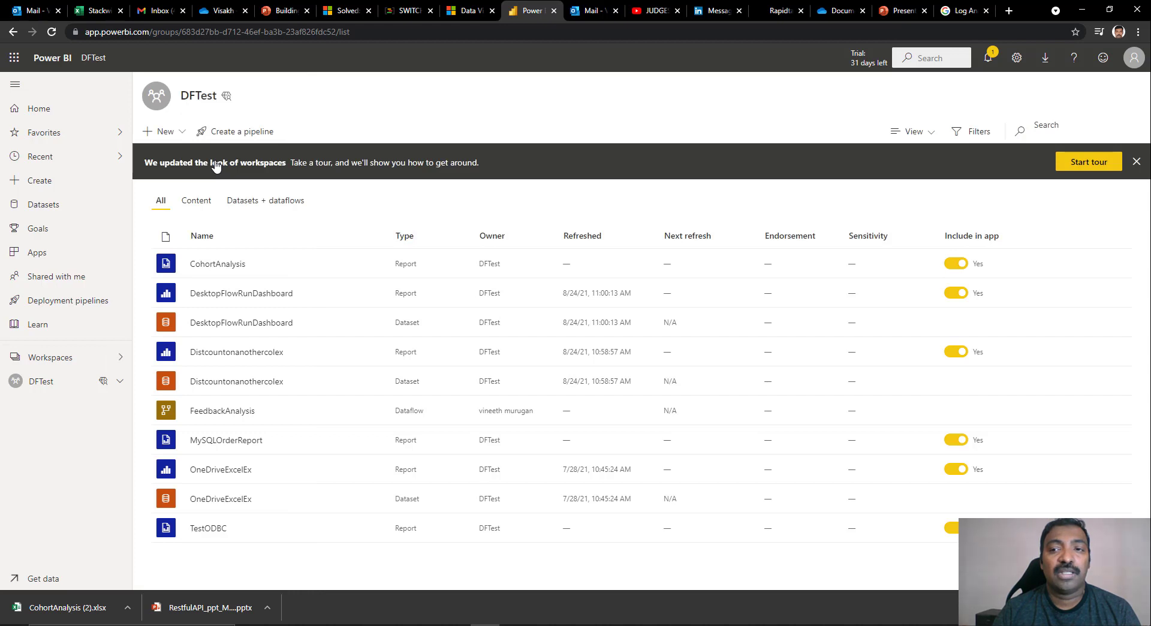
{"action": "left_click", "coordinate": [96, 363]}
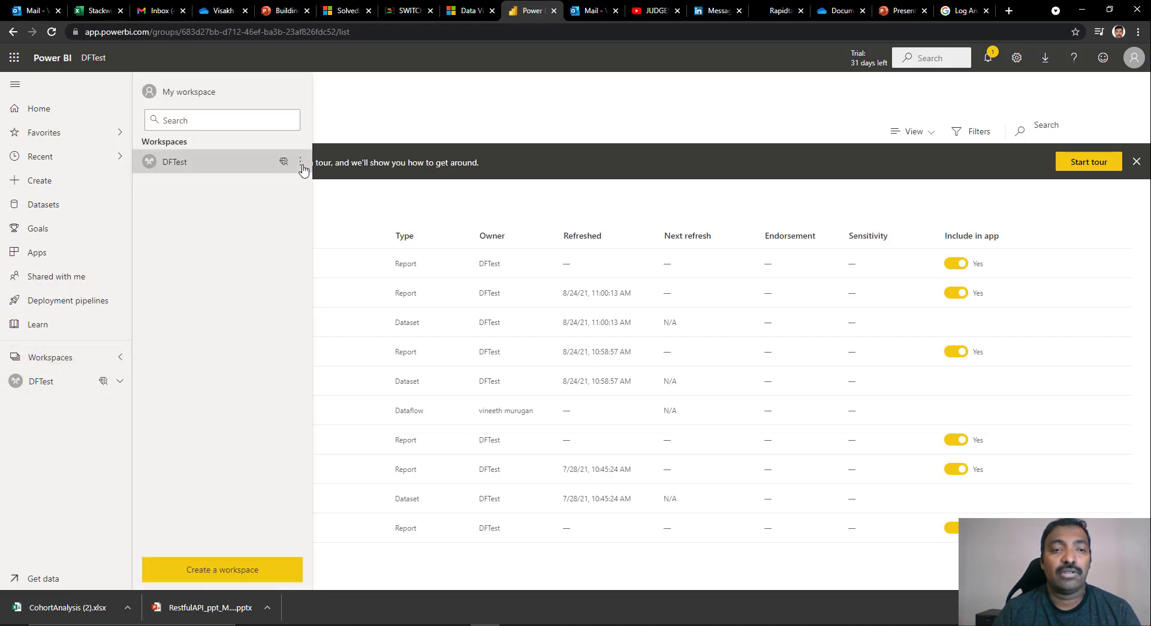
{"action": "left_click", "coordinate": [301, 165]}
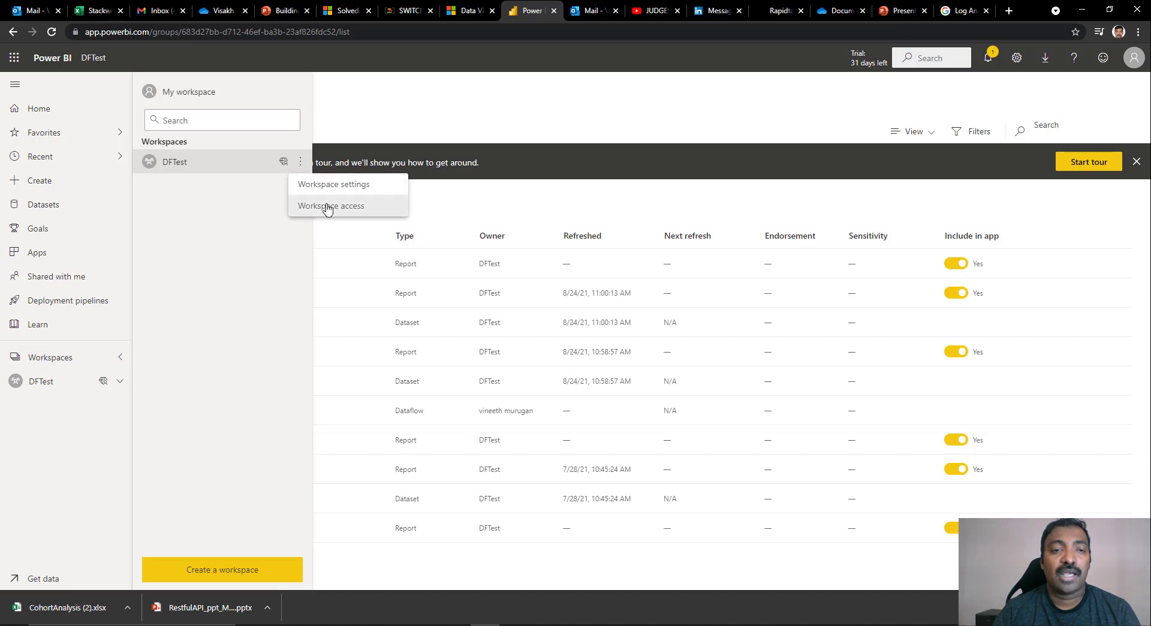
{"action": "left_click", "coordinate": [344, 184]}
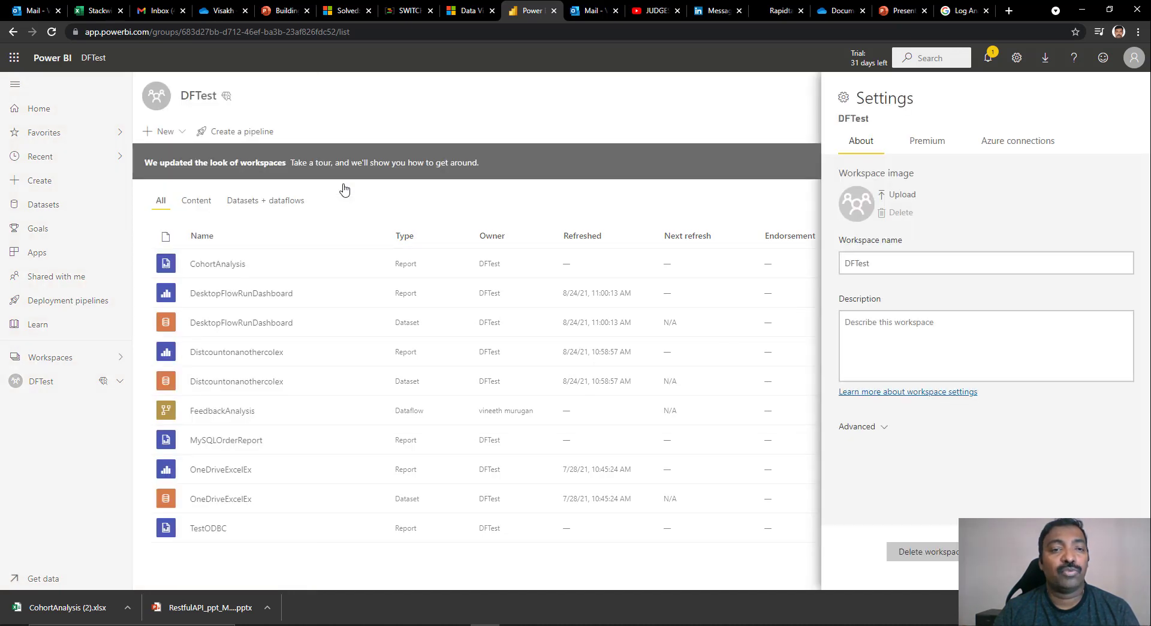
Step: Connect DFTest's Log Analytics to Azure Pass - Sponsorship, resource group deffgforpbidom, workspace mydeflaws
{"action": "left_click", "coordinate": [1007, 142]}
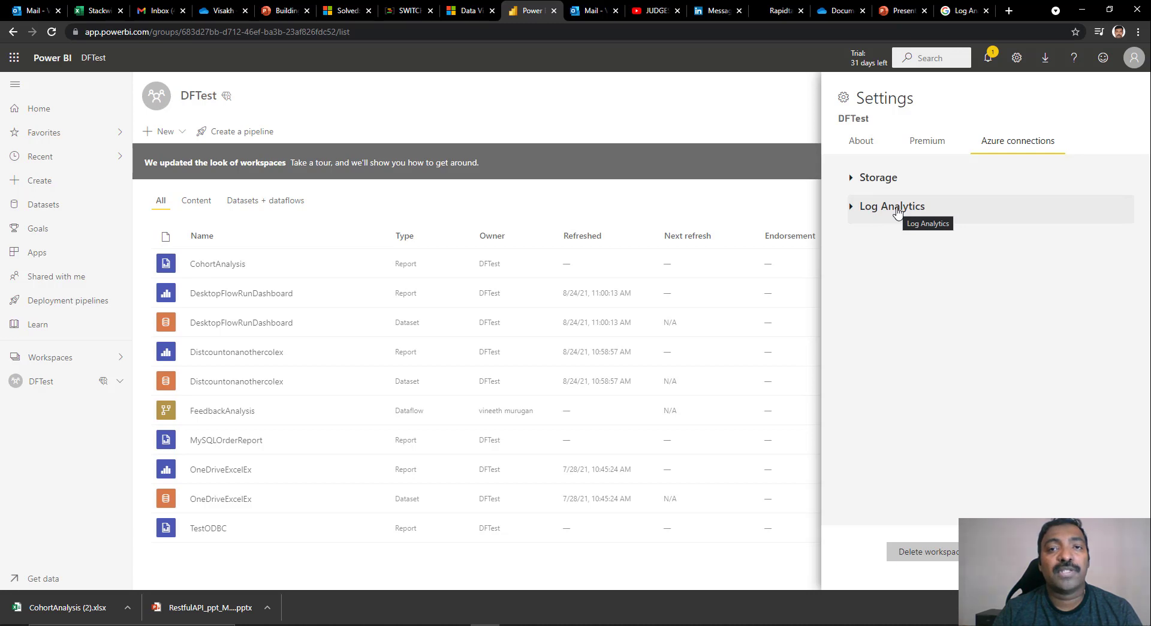
{"action": "left_click", "coordinate": [850, 209]}
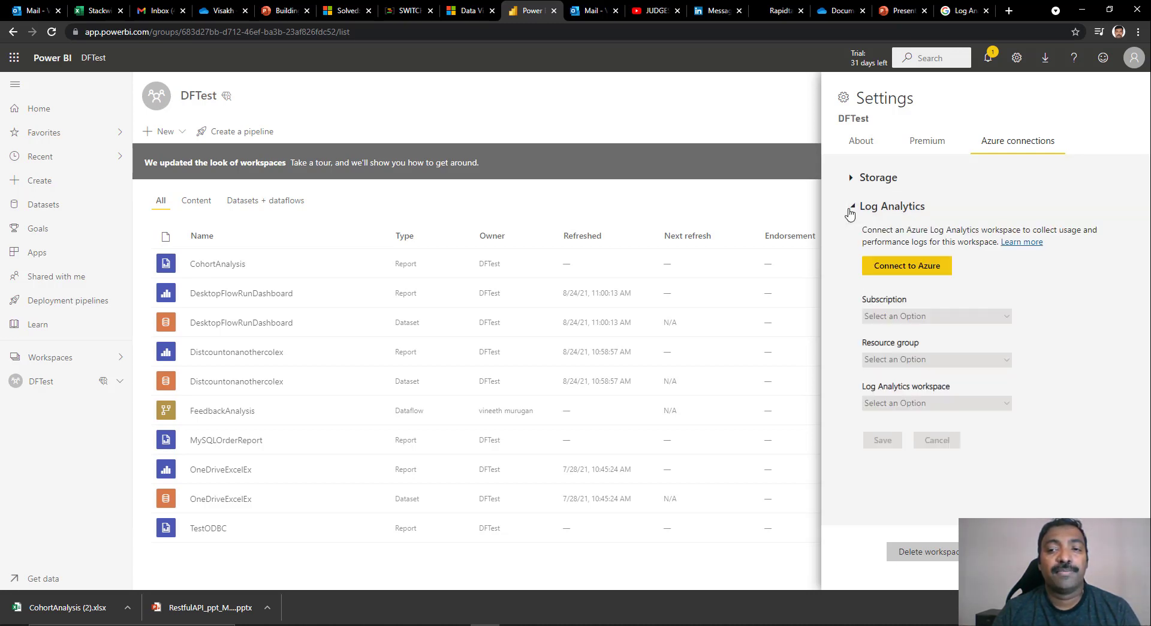
{"action": "left_click", "coordinate": [904, 271]}
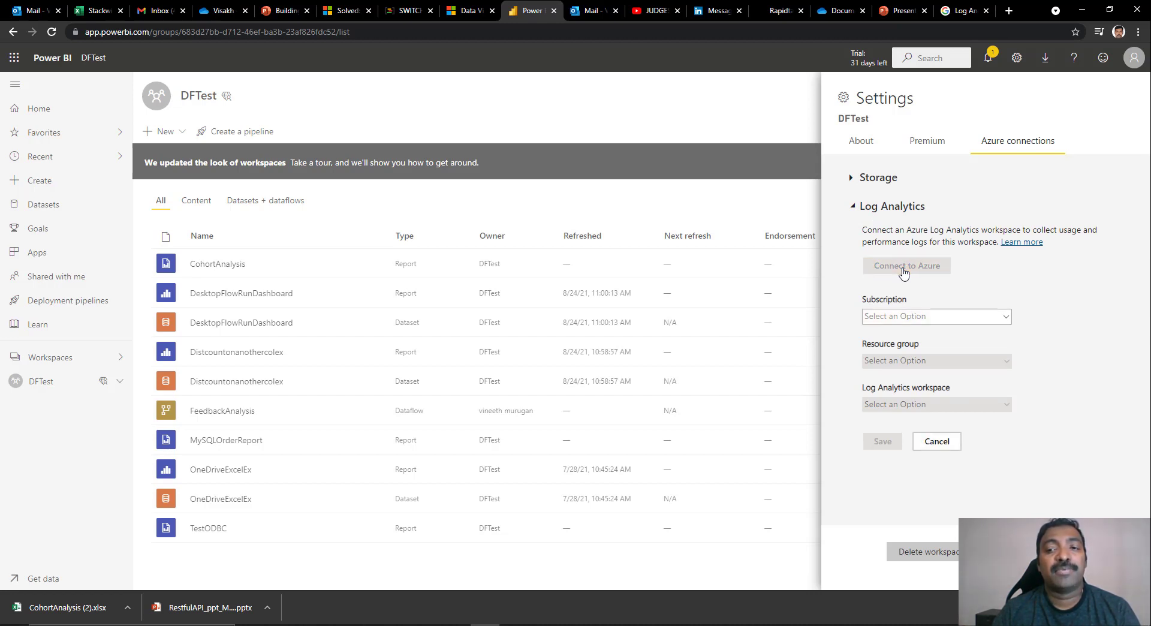
{"action": "left_click", "coordinate": [953, 317]}
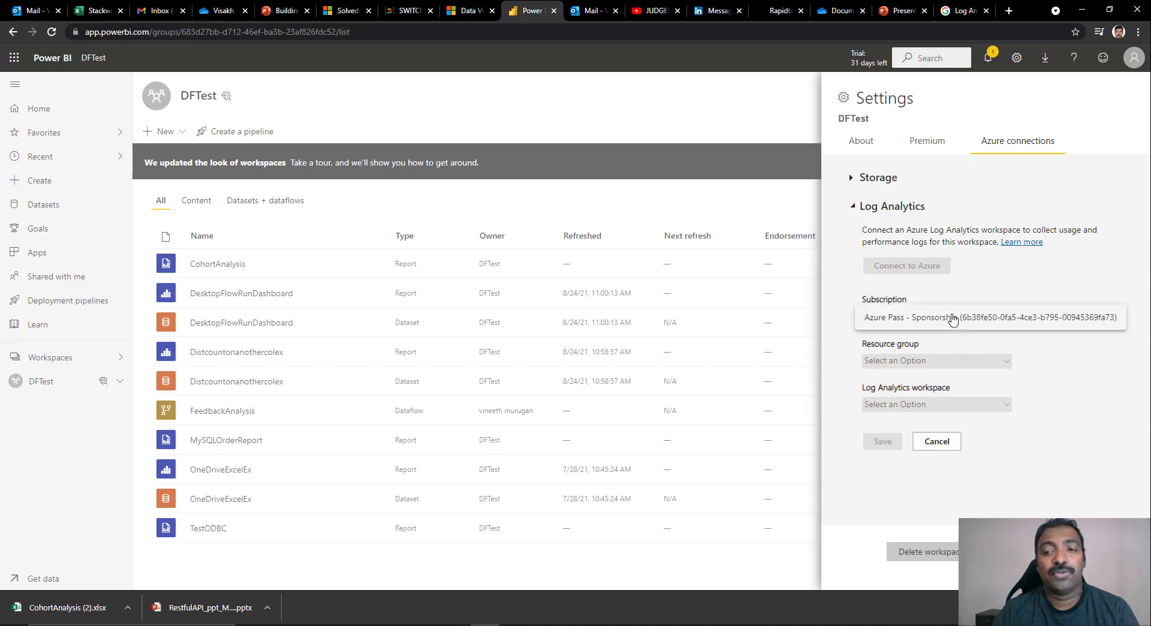
{"action": "left_click", "coordinate": [953, 318]}
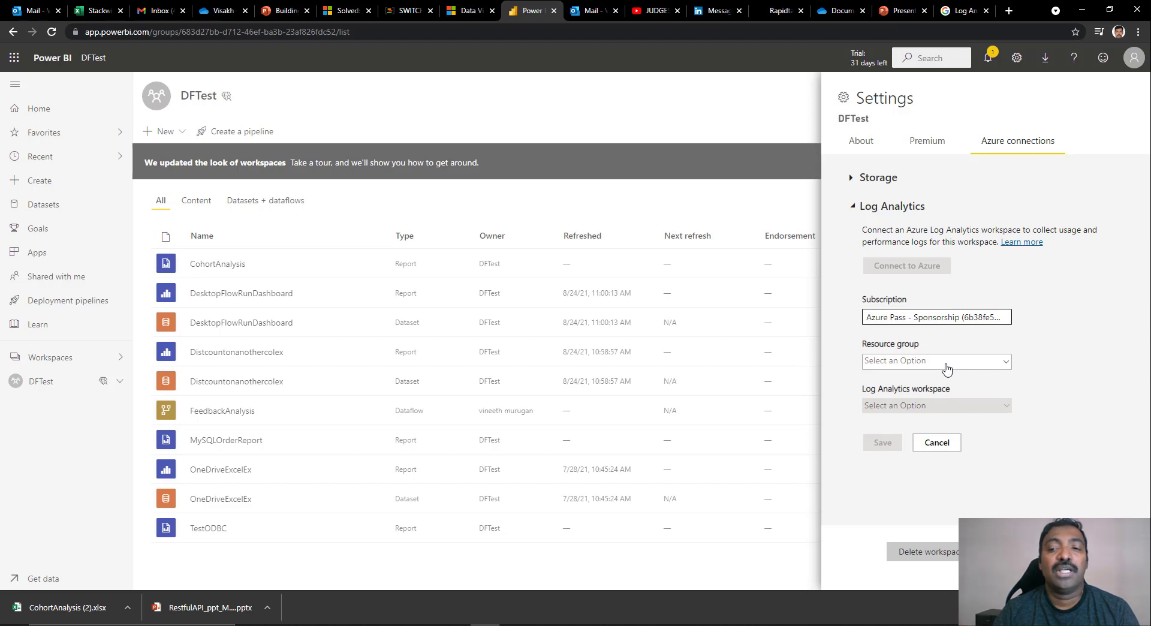
{"action": "left_click", "coordinate": [947, 361]}
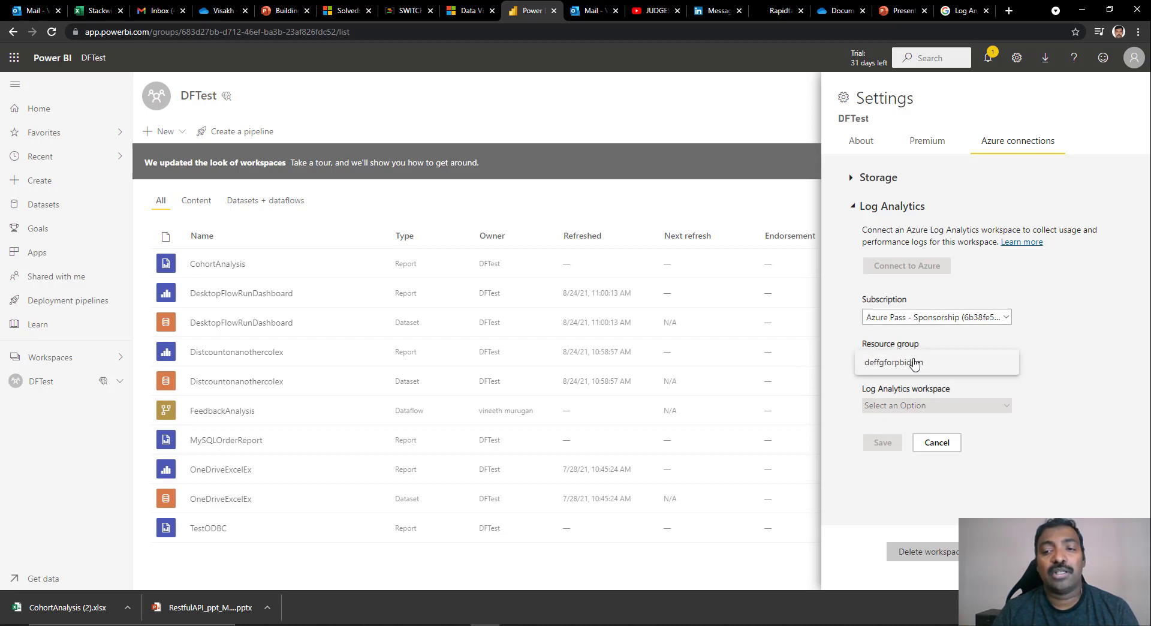
{"action": "left_click", "coordinate": [915, 364]}
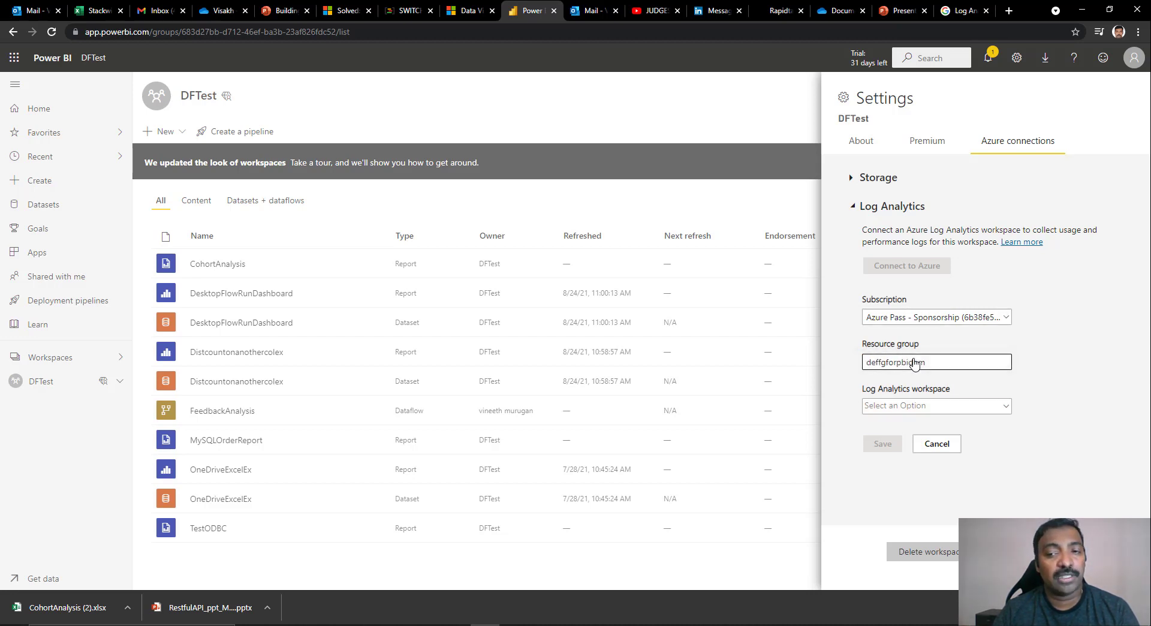
{"action": "left_click", "coordinate": [921, 407]}
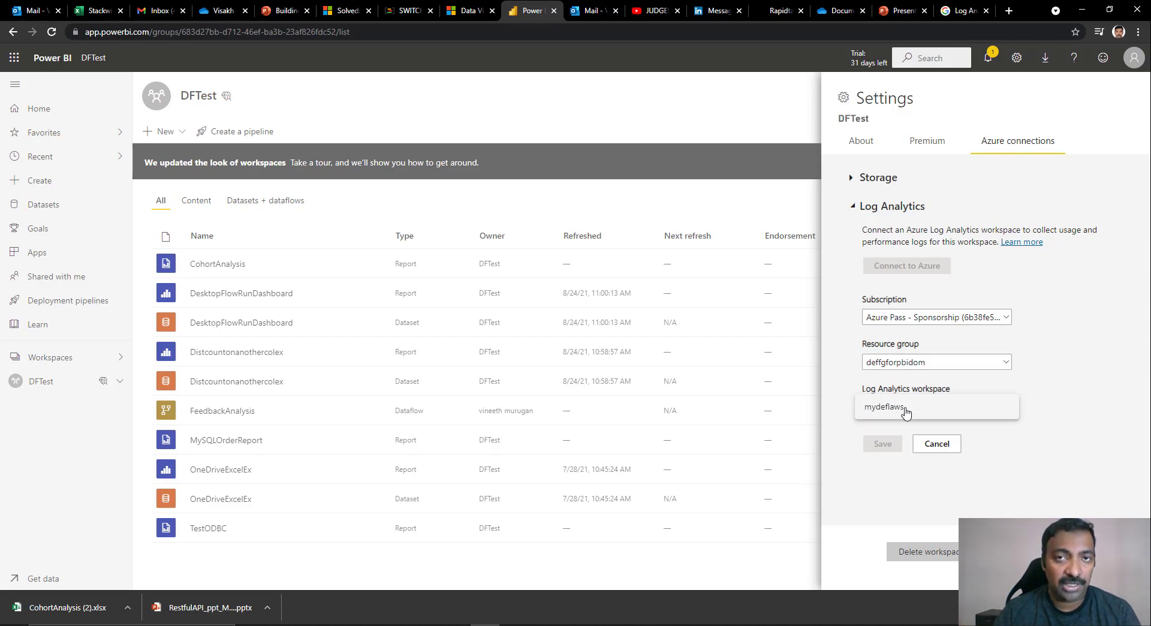
{"action": "left_click", "coordinate": [906, 412]}
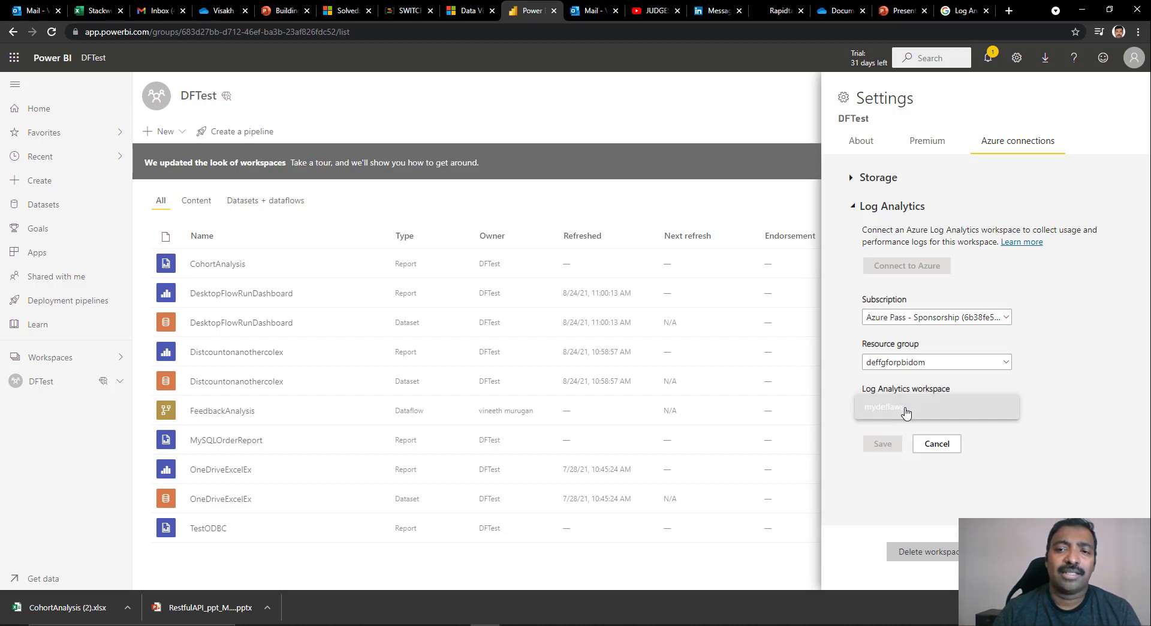
Step: Save DFTest's Log Analytics connection to the mydeflaws workspace
{"action": "left_click", "coordinate": [886, 445]}
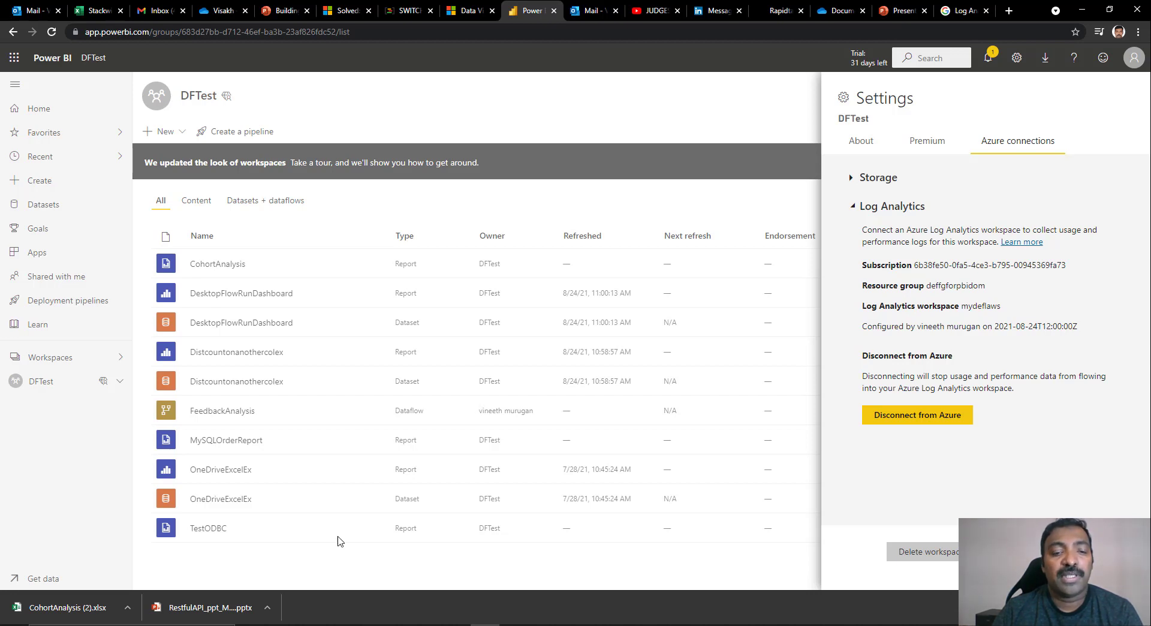
Step: Open the Logs editor of the mydeflaws Log Analytics workspace and dismiss the Queries gallery
{"action": "left_click", "coordinate": [307, 625]}
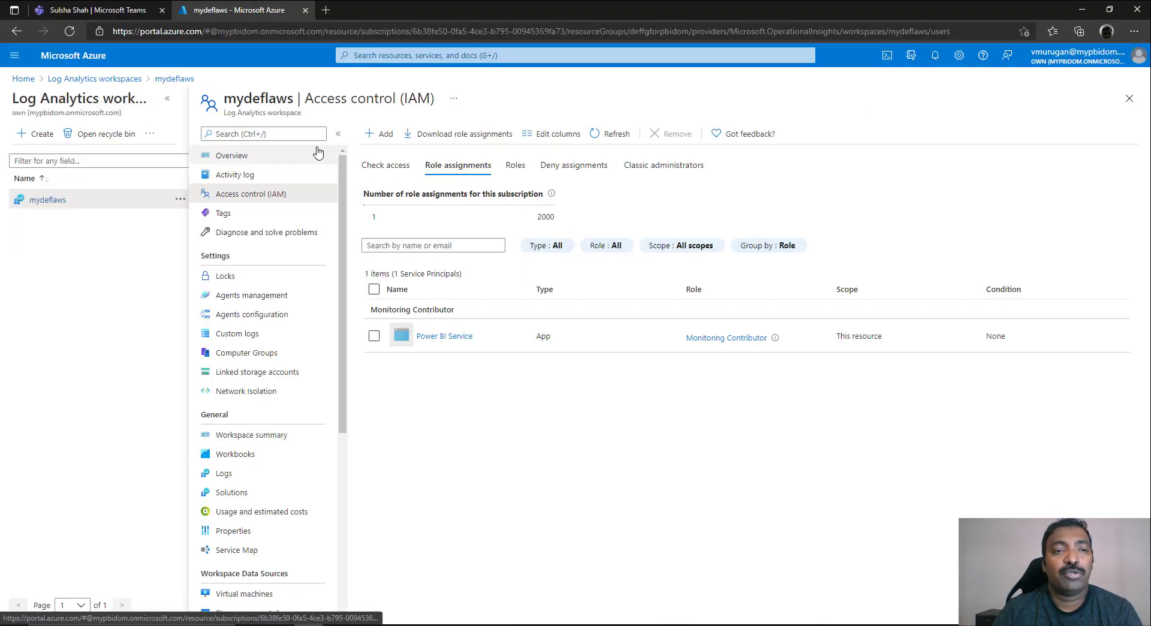
{"action": "left_click", "coordinate": [122, 82]}
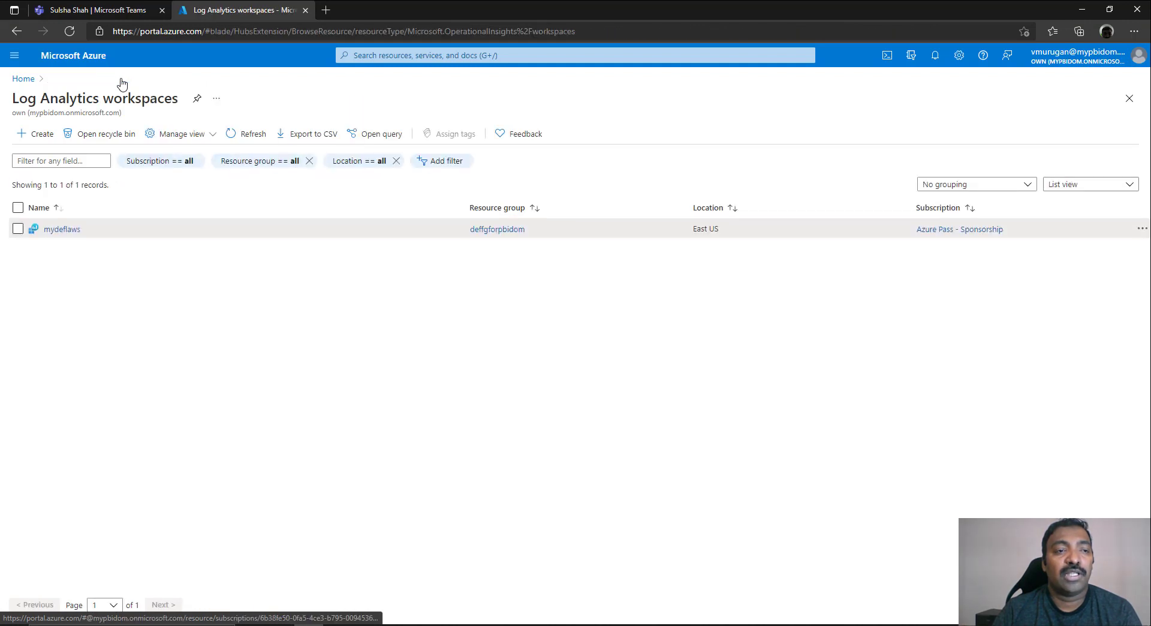
{"action": "left_click", "coordinate": [62, 234]}
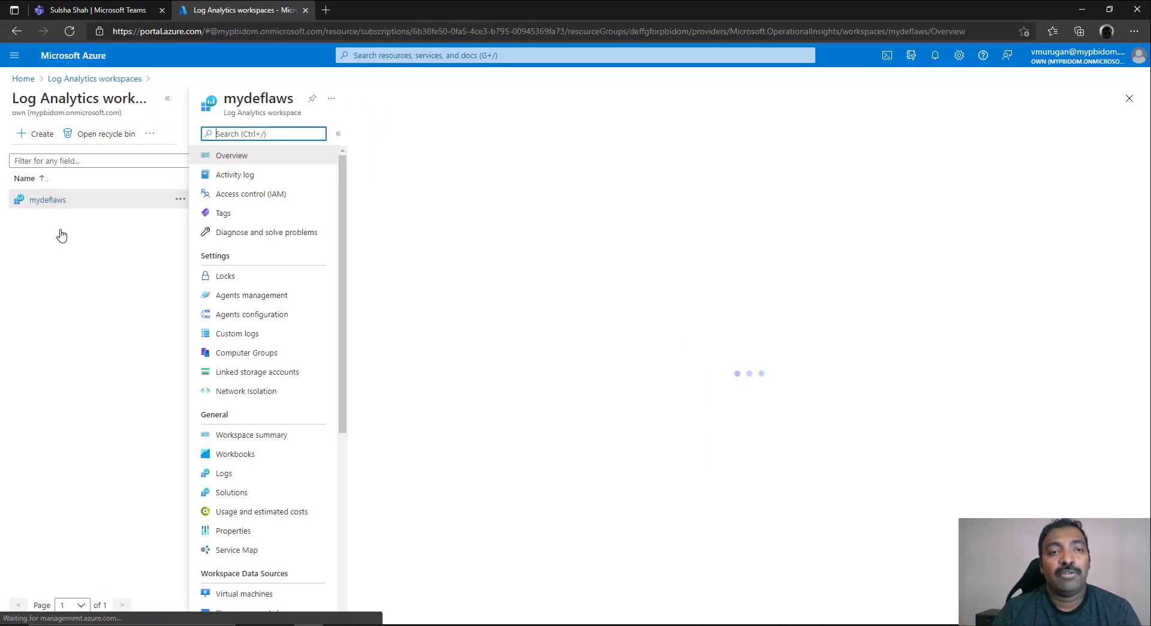
{"action": "left_click", "coordinate": [224, 475]}
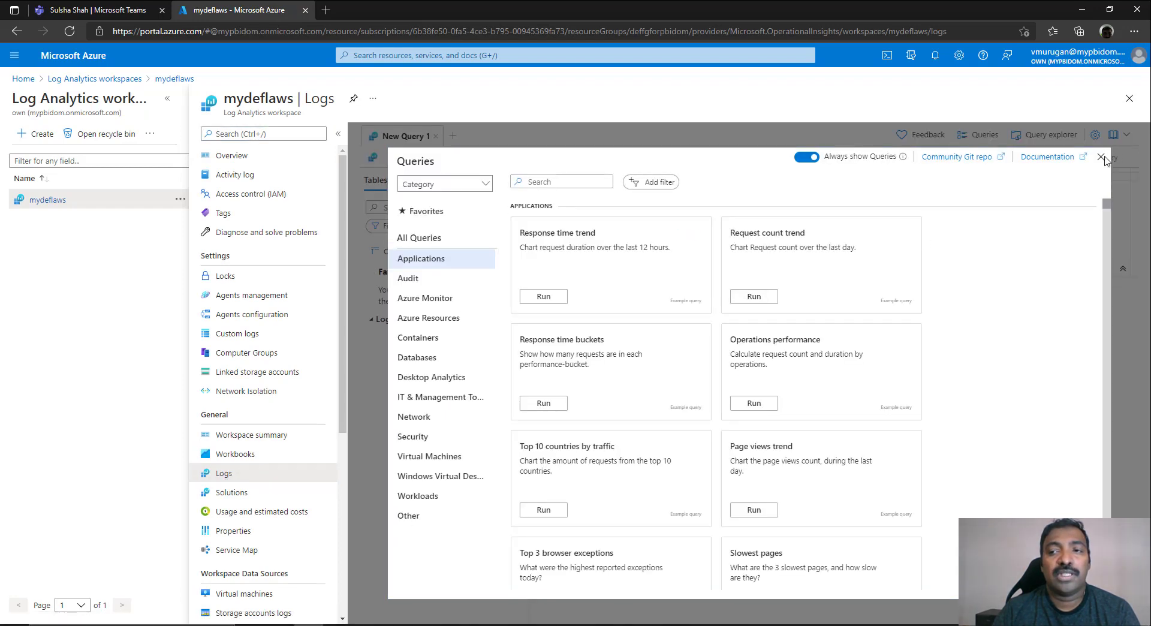
{"action": "left_click", "coordinate": [1101, 156]}
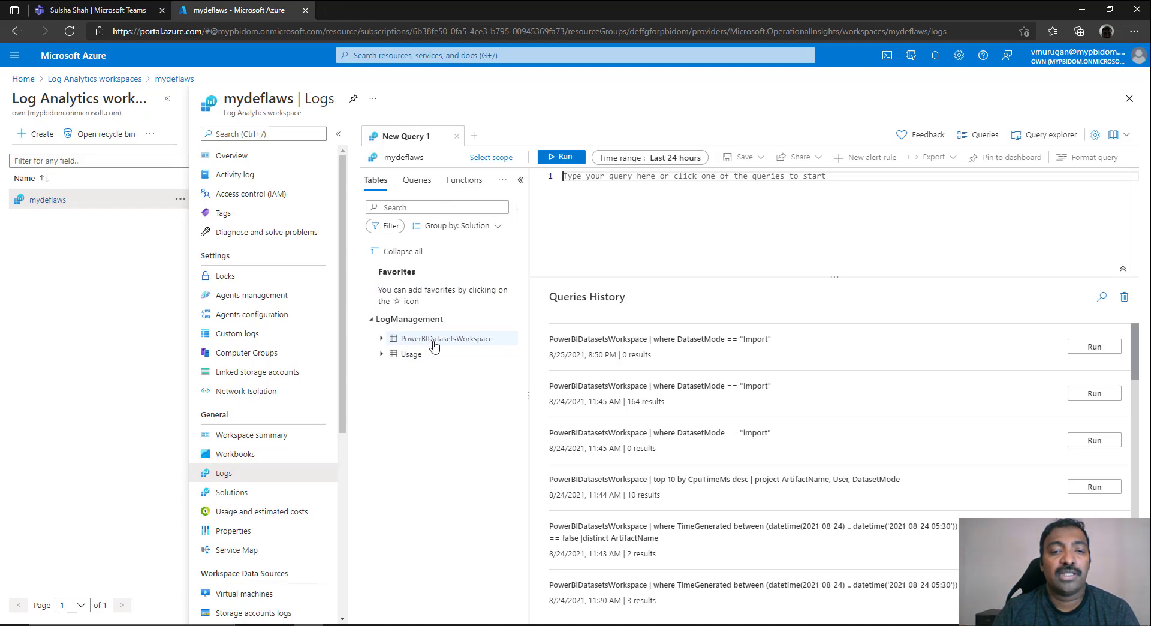
Step: Expand the Usage and PowerBIDatasetsWorkspace tables to list their columns
{"action": "mouse_move", "coordinate": [463, 344]}
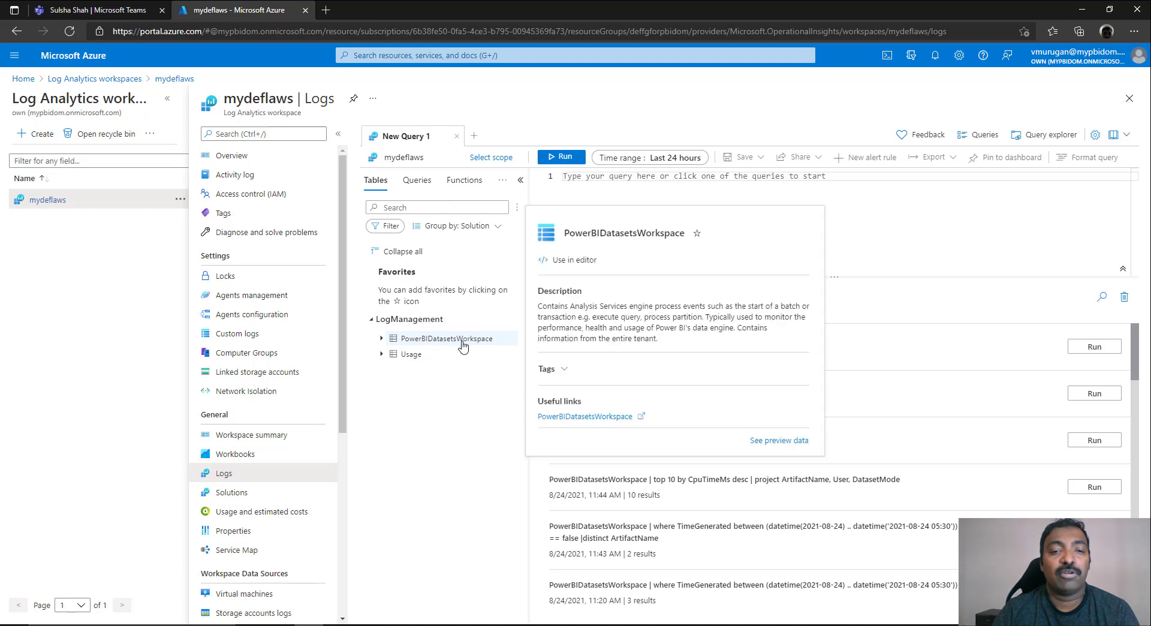
{"action": "left_click", "coordinate": [399, 354]}
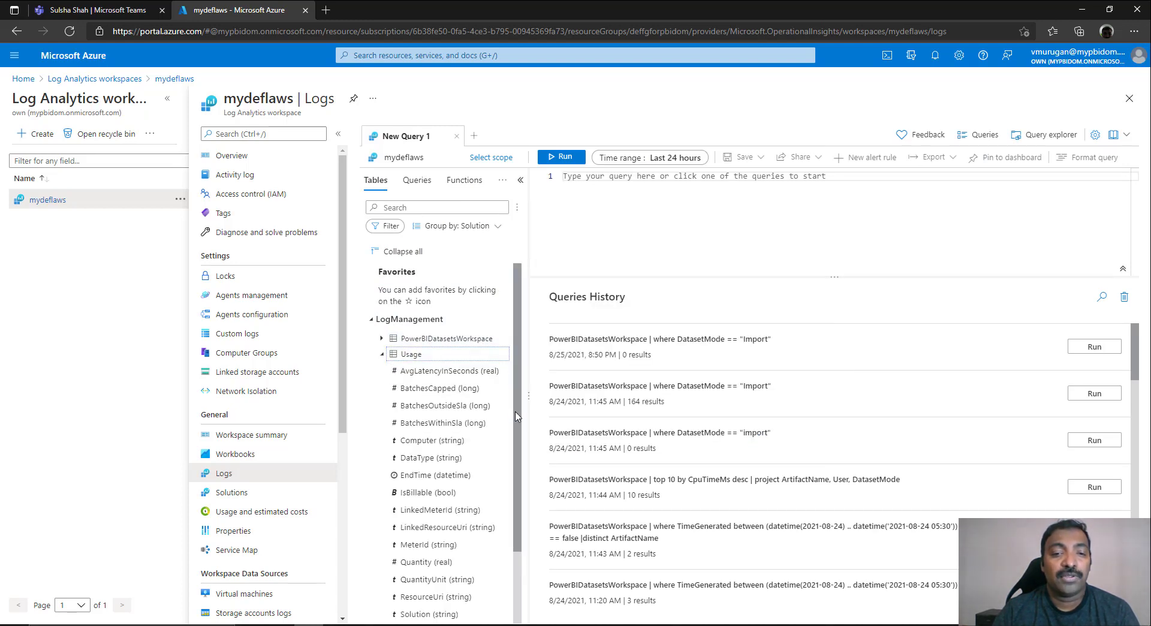
{"action": "right_click", "coordinate": [514, 503]}
{"action": "left_click", "coordinate": [514, 503]}
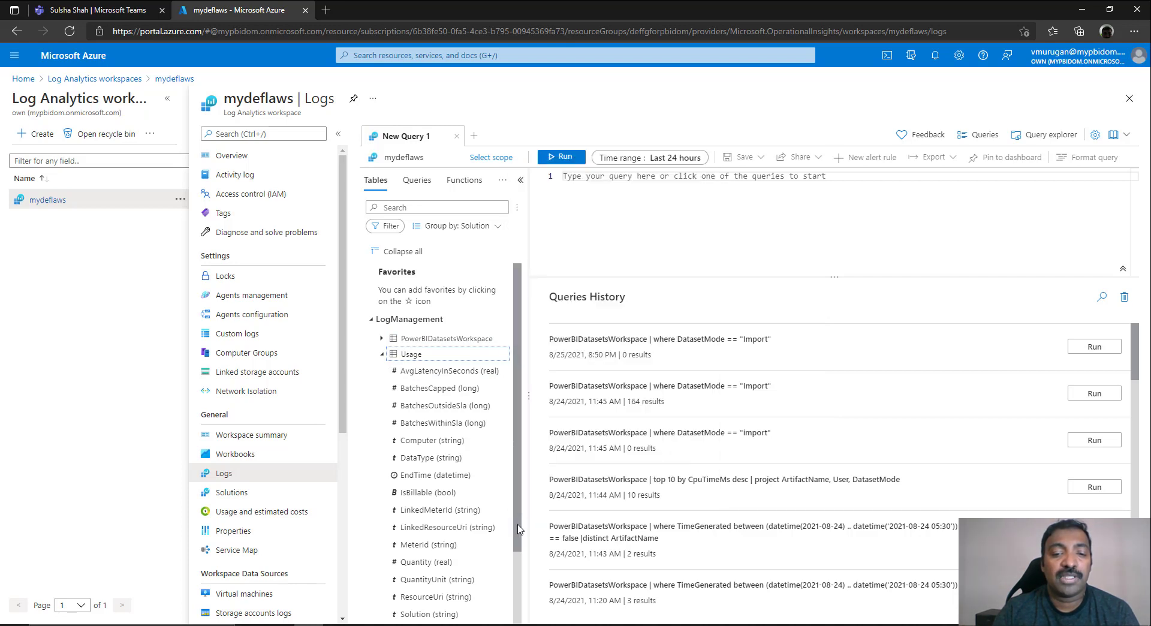
{"action": "scroll", "coordinate": [511, 474], "scroll_direction": "down", "scroll_amount": 2}
{"action": "scroll", "coordinate": [510, 447], "scroll_direction": "up", "scroll_amount": 2}
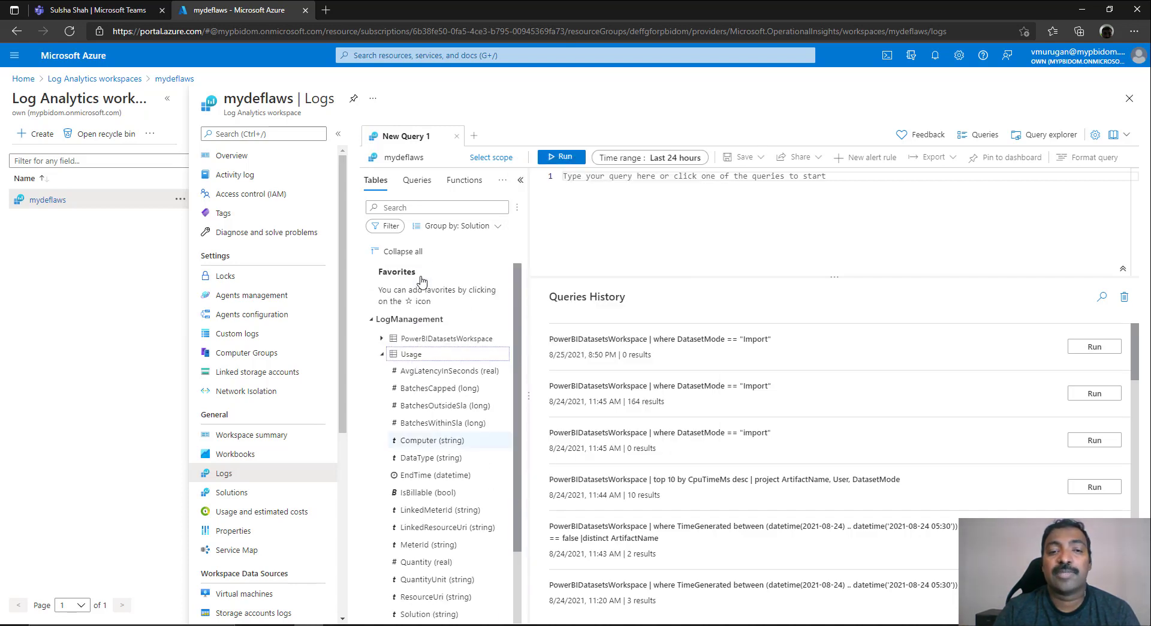
{"action": "left_click", "coordinate": [381, 340]}
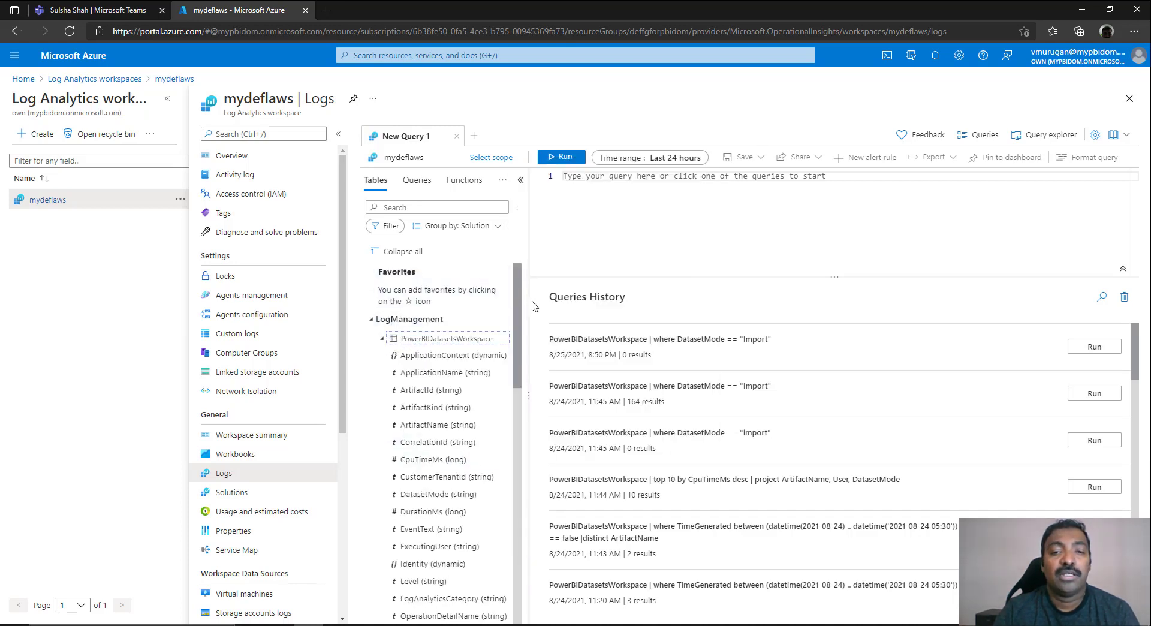
{"action": "scroll", "coordinate": [513, 360], "scroll_direction": "down", "scroll_amount": 1}
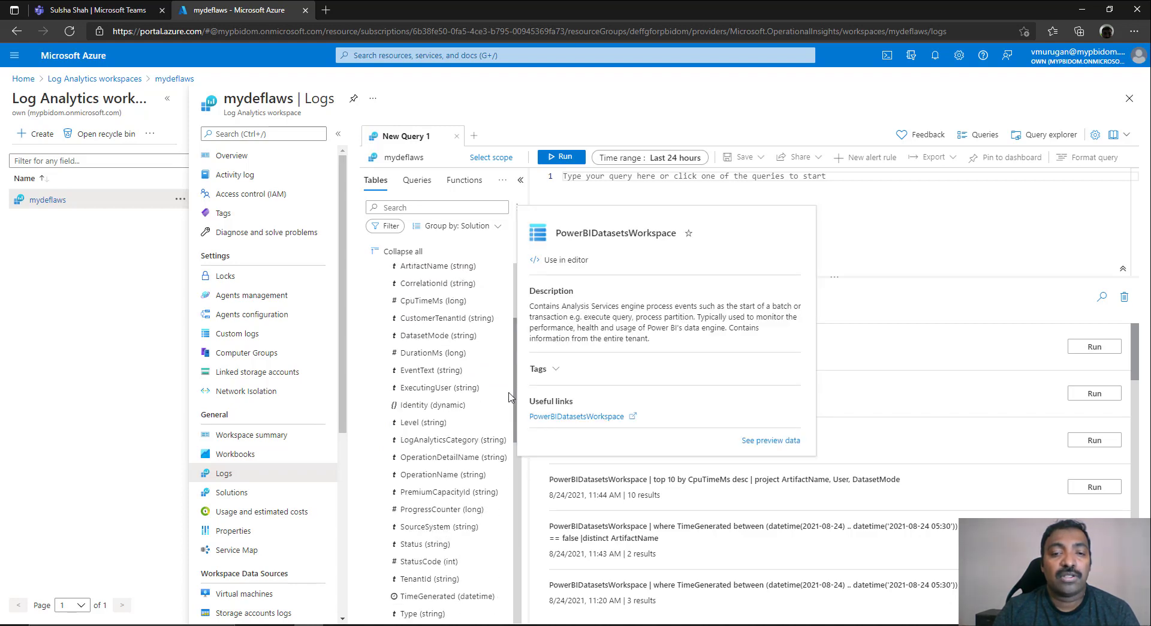
{"action": "scroll", "coordinate": [510, 391], "scroll_direction": "down", "scroll_amount": 1}
{"action": "scroll", "coordinate": [507, 348], "scroll_direction": "up", "scroll_amount": 2}
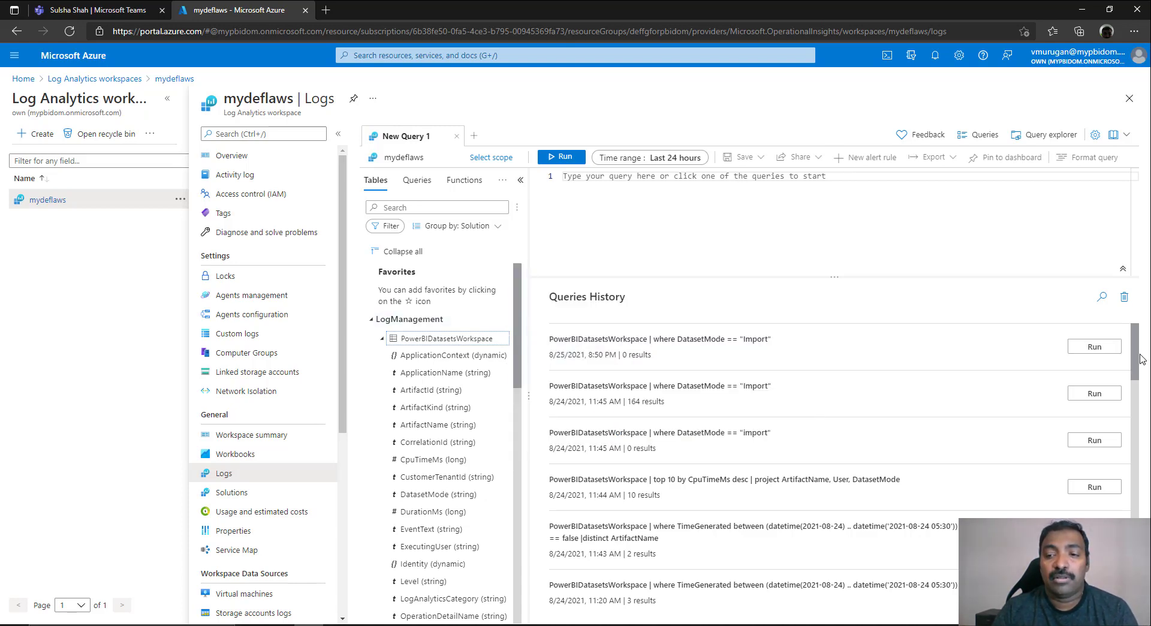
{"action": "scroll", "coordinate": [1135, 384], "scroll_direction": "down", "scroll_amount": 2}
{"action": "scroll", "coordinate": [1135, 396], "scroll_direction": "down", "scroll_amount": 1}
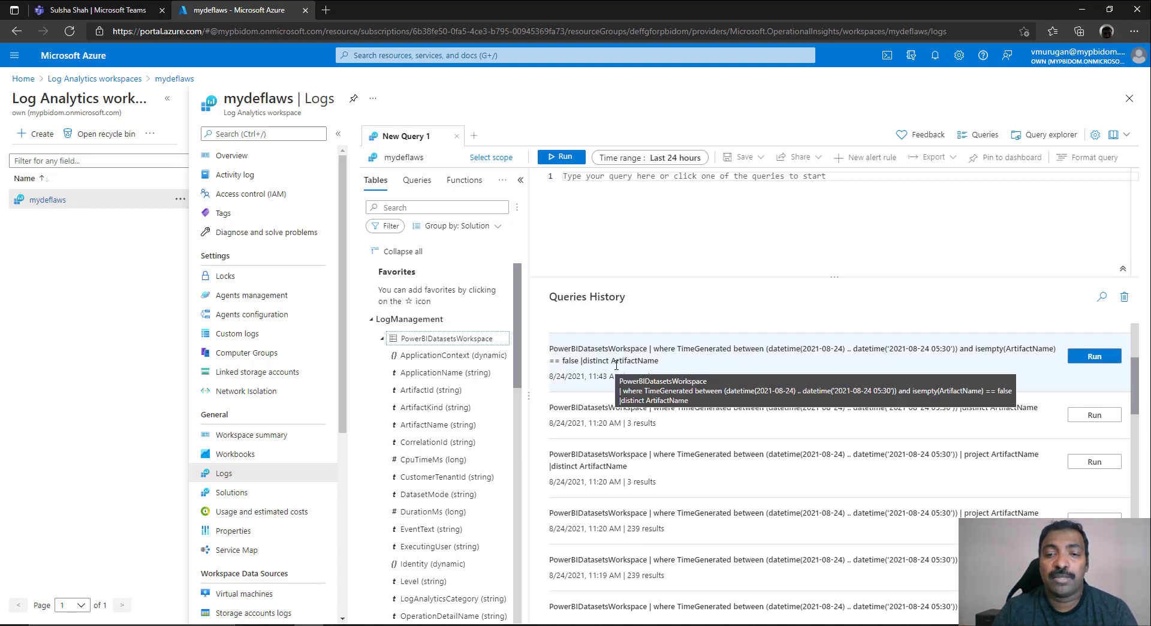
Step: Rerun the distinct ArtifactName query from history and inspect its table name and 2021-08-24 date filter
{"action": "left_click", "coordinate": [1101, 356]}
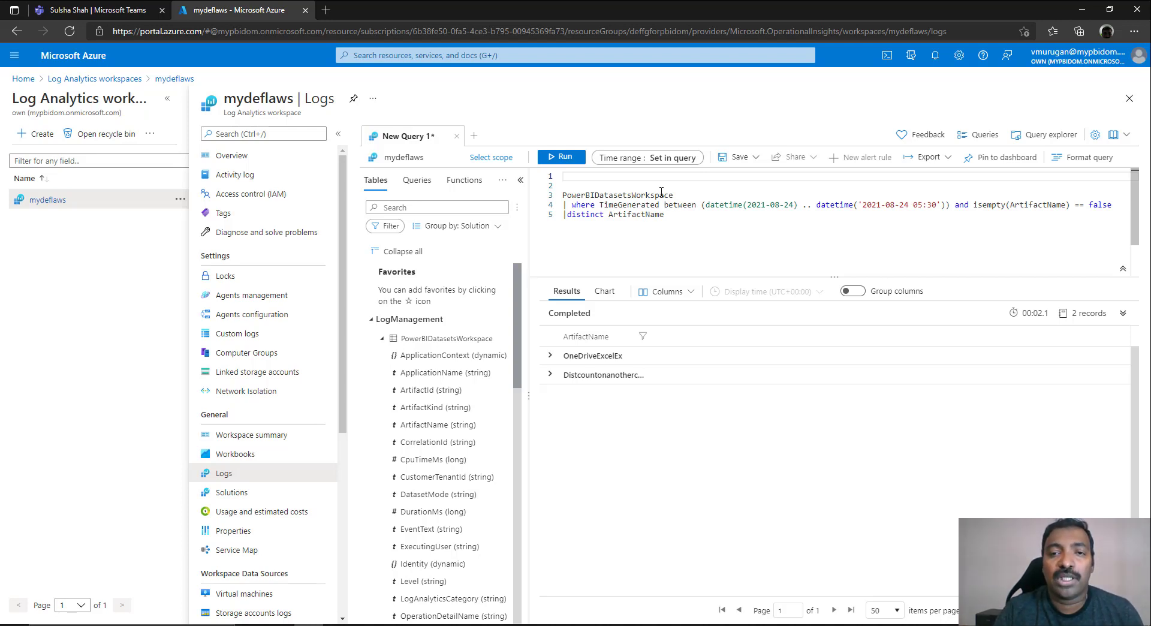
{"action": "left_click_drag", "start_coordinate": [687, 195], "coordinate": [561, 186]}
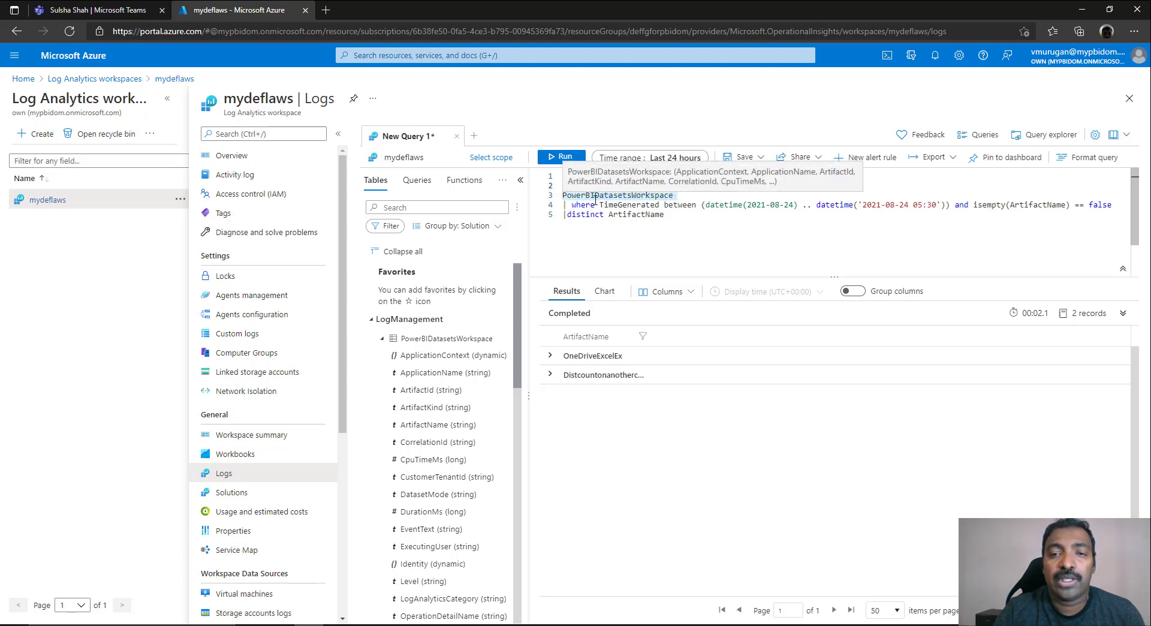
{"action": "left_click_drag", "start_coordinate": [600, 205], "coordinate": [574, 205]}
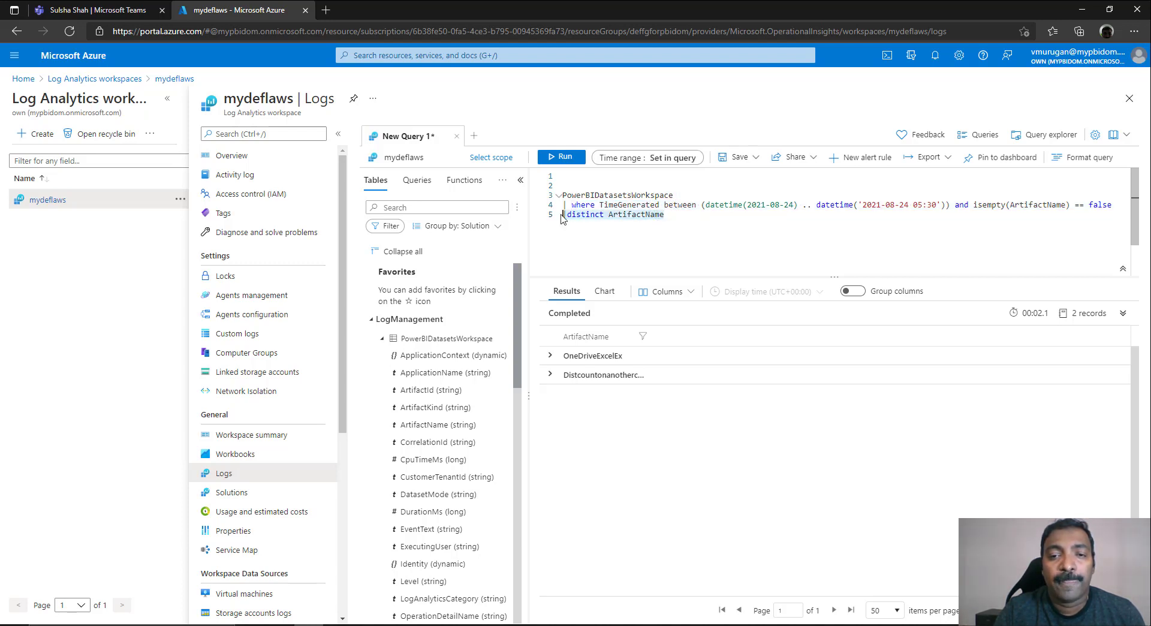
{"action": "left_click", "coordinate": [665, 215]}
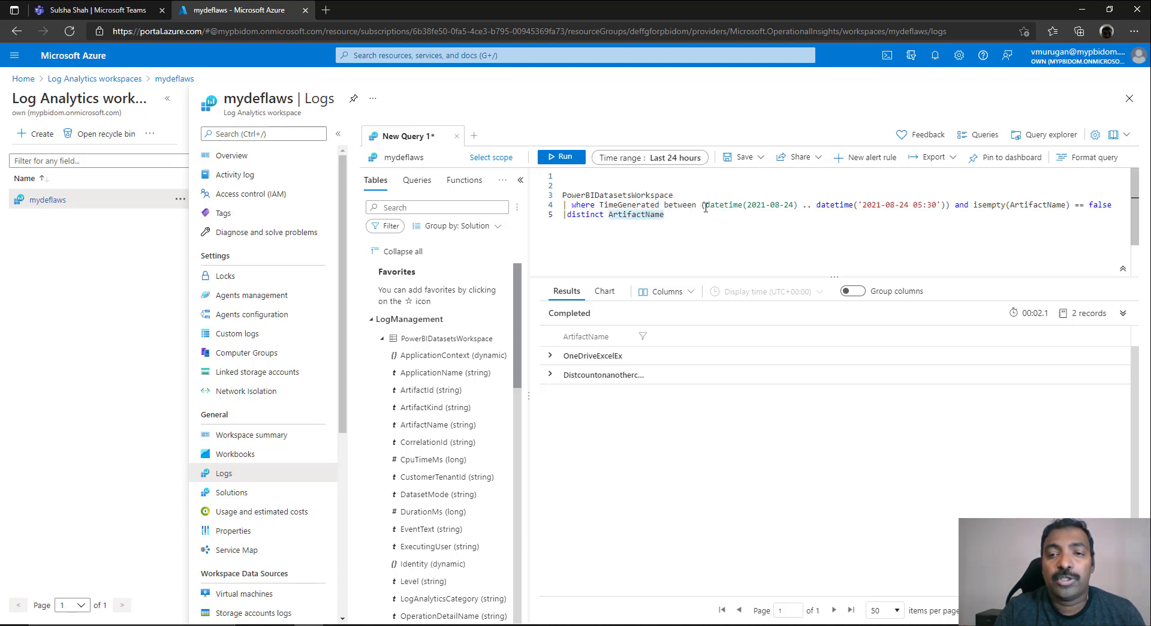
{"action": "left_click_drag", "start_coordinate": [747, 205], "coordinate": [794, 205]}
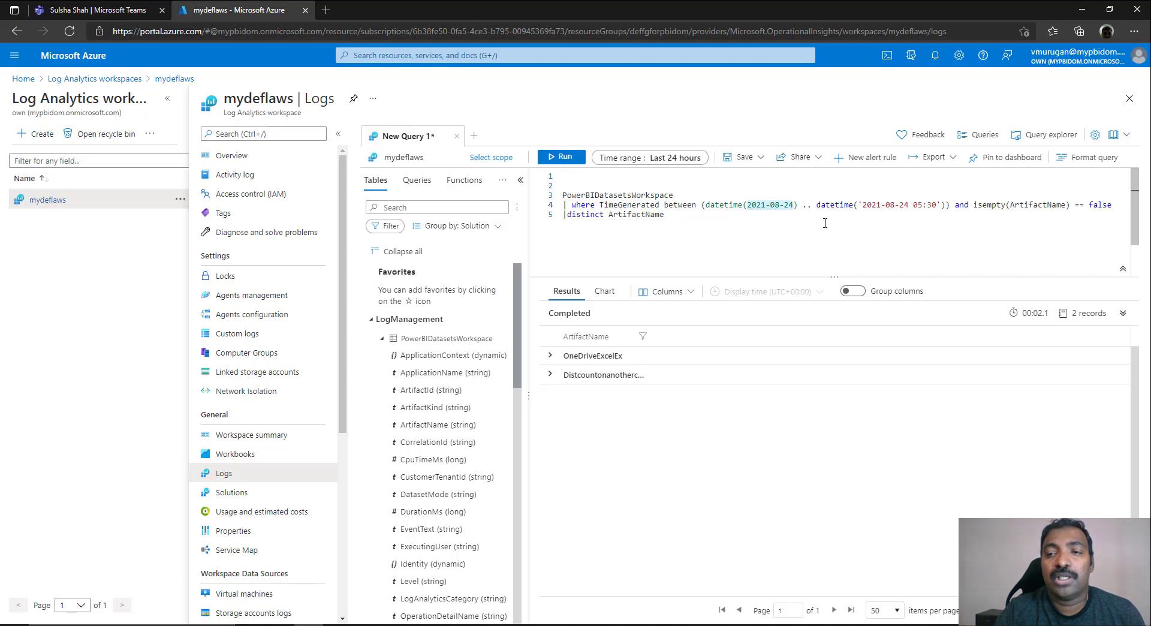
{"action": "left_click", "coordinate": [983, 228]}
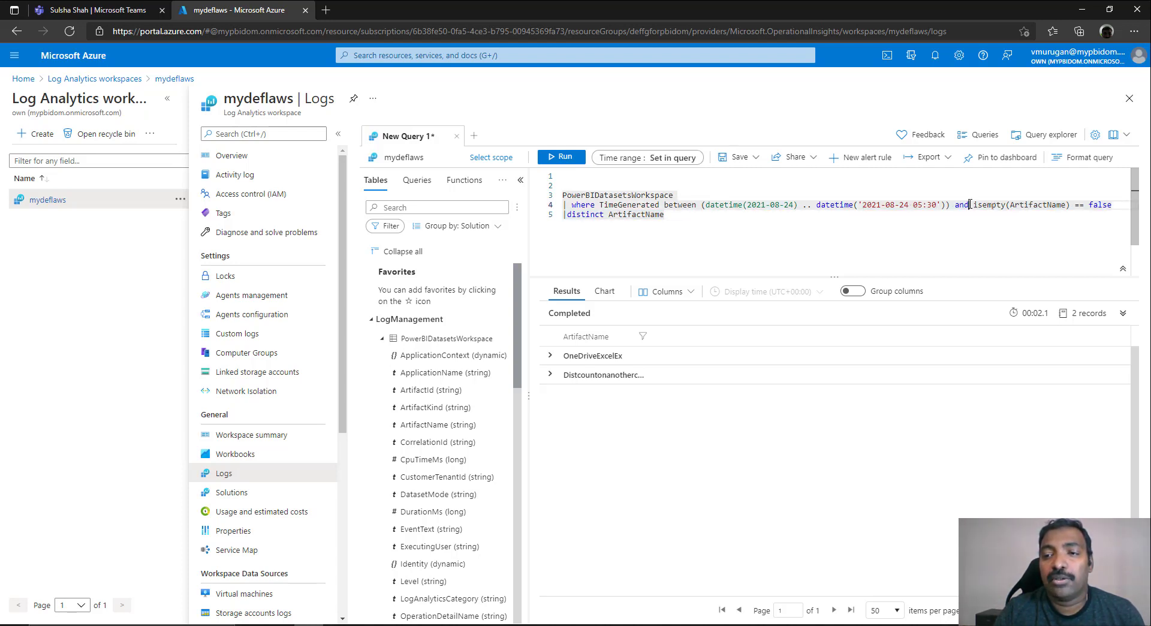
Step: Review the isempty(ArtifactName) == false condition and expand the OneDriveExcelEx and Distcountonanothercolex result rows
{"action": "left_click", "coordinate": [1010, 205]}
{"action": "left_click_drag", "start_coordinate": [1010, 206], "coordinate": [1113, 206]}
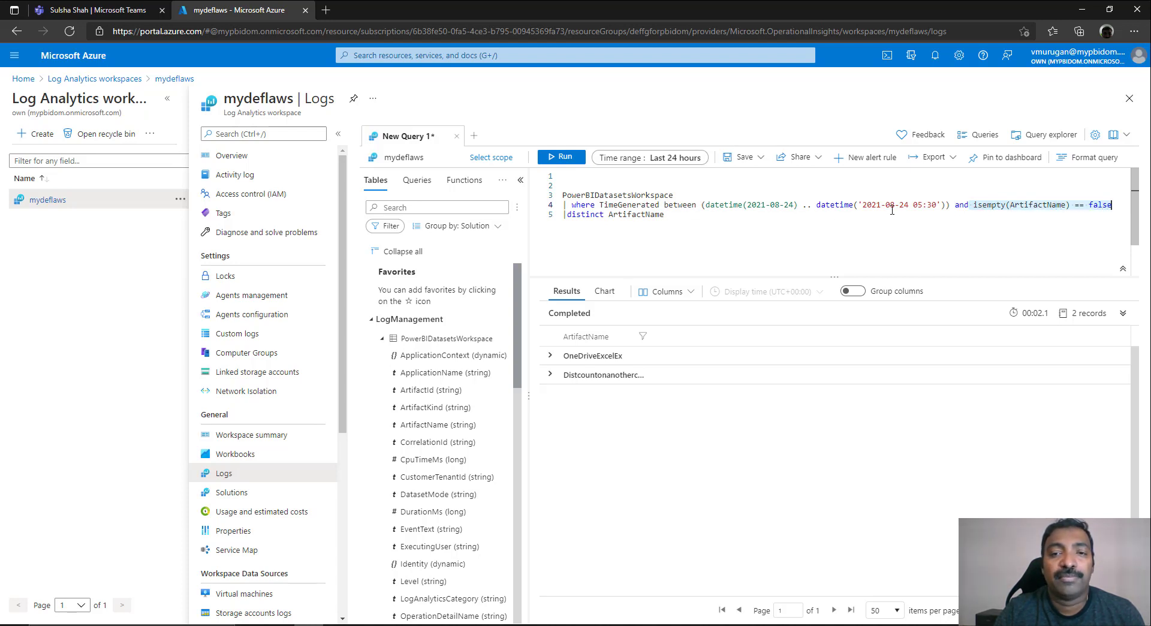
{"action": "left_click_drag", "start_coordinate": [664, 214], "coordinate": [566, 206]}
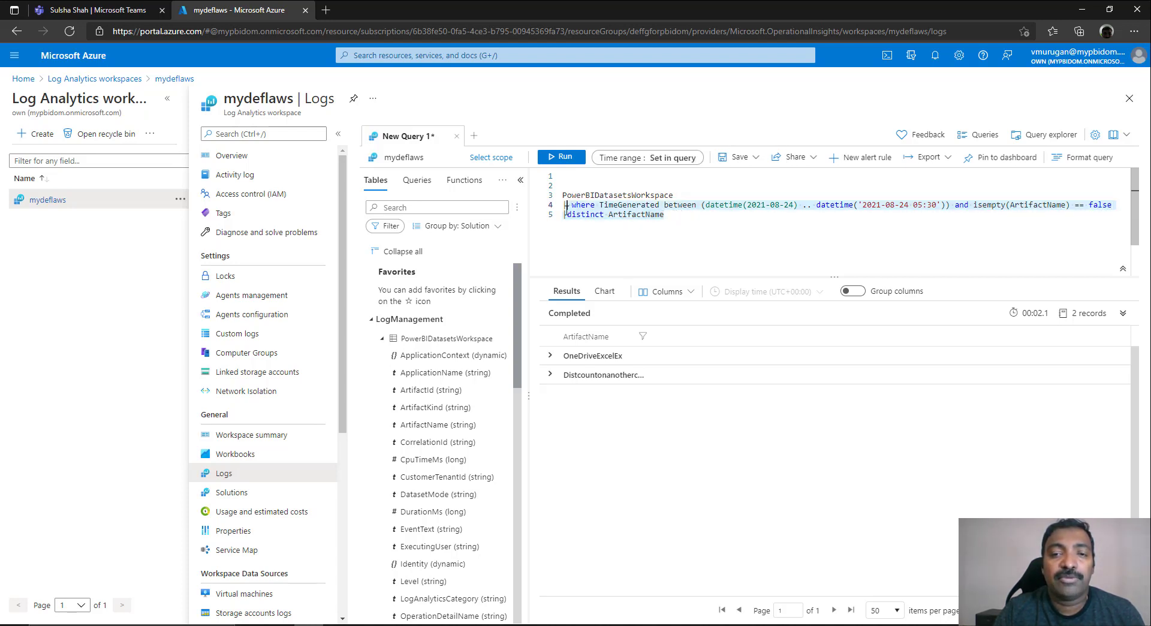
{"action": "left_click", "coordinate": [673, 226]}
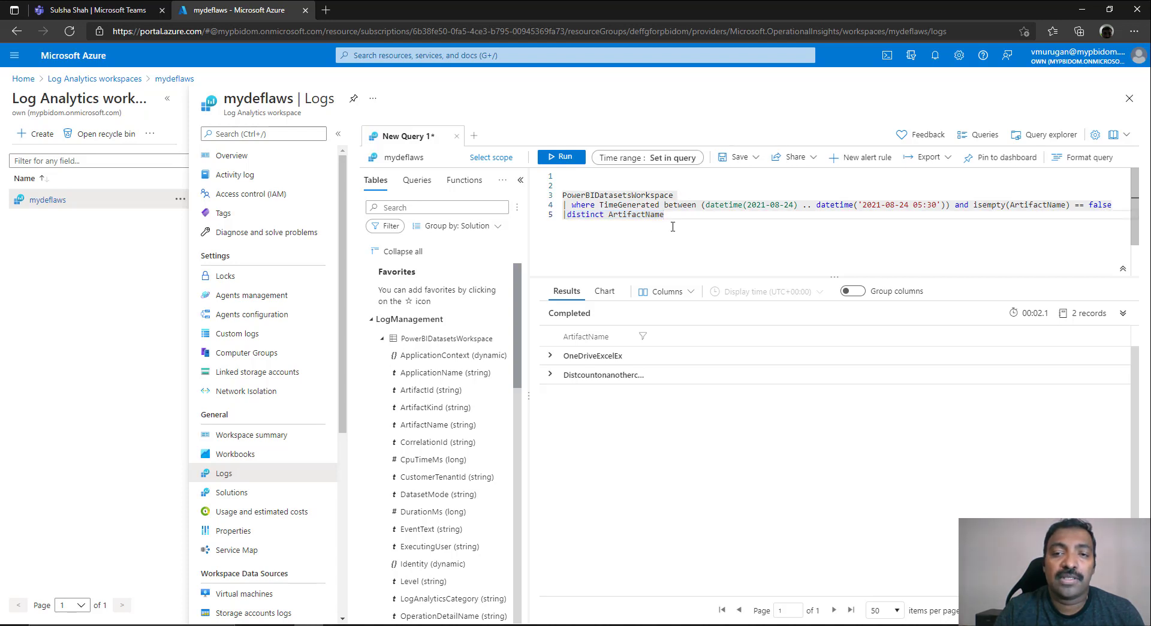
{"action": "right_click", "coordinate": [673, 226]}
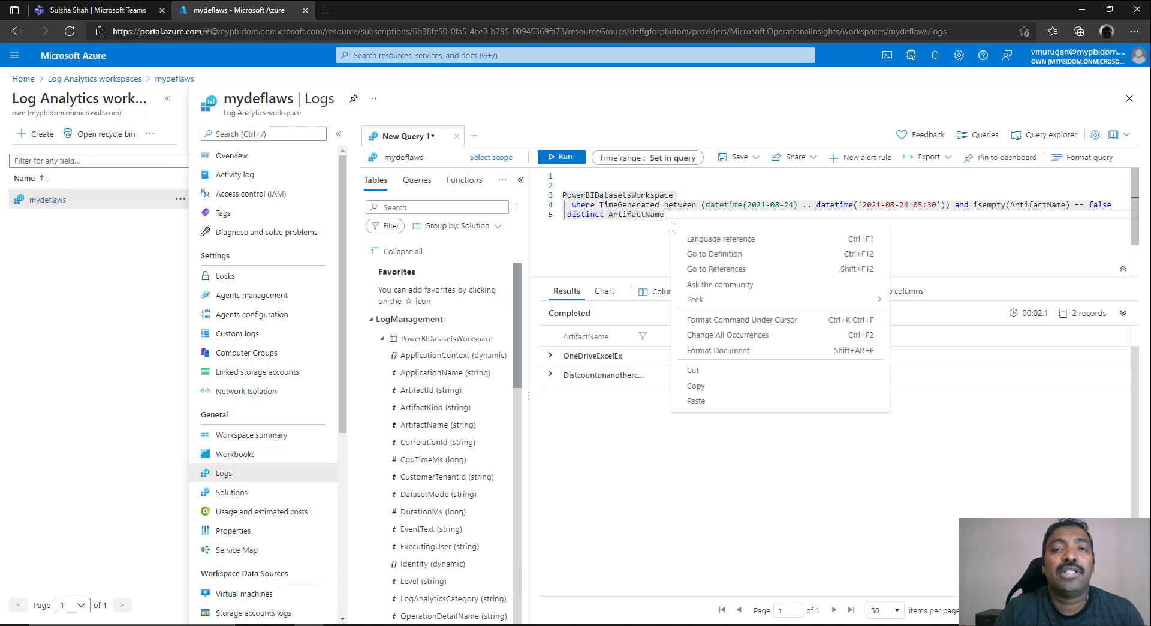
{"action": "left_click", "coordinate": [551, 357]}
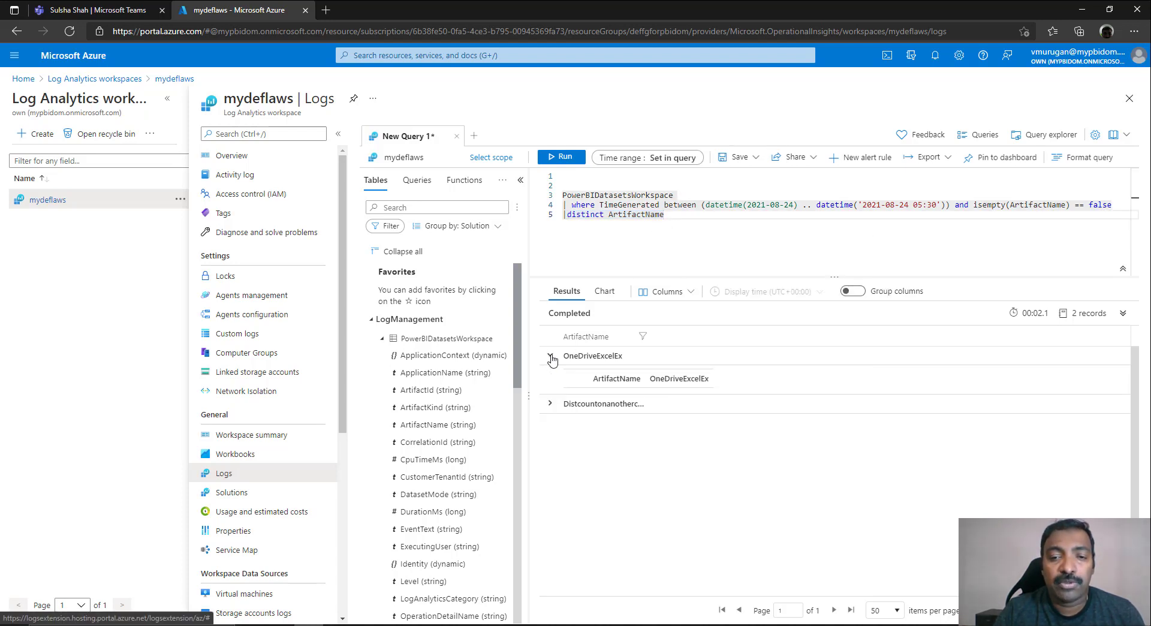
{"action": "left_click", "coordinate": [550, 404]}
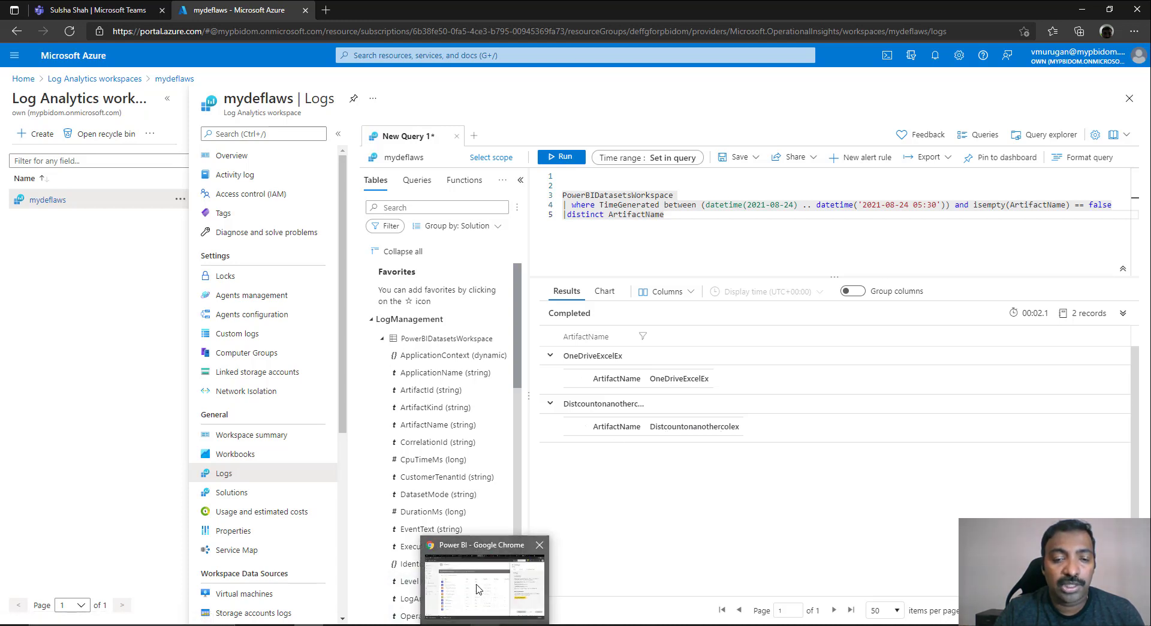
Step: Back in Power BI, close the DFTest workspace Settings pane showing the Azure connection
{"action": "left_click", "coordinate": [479, 585]}
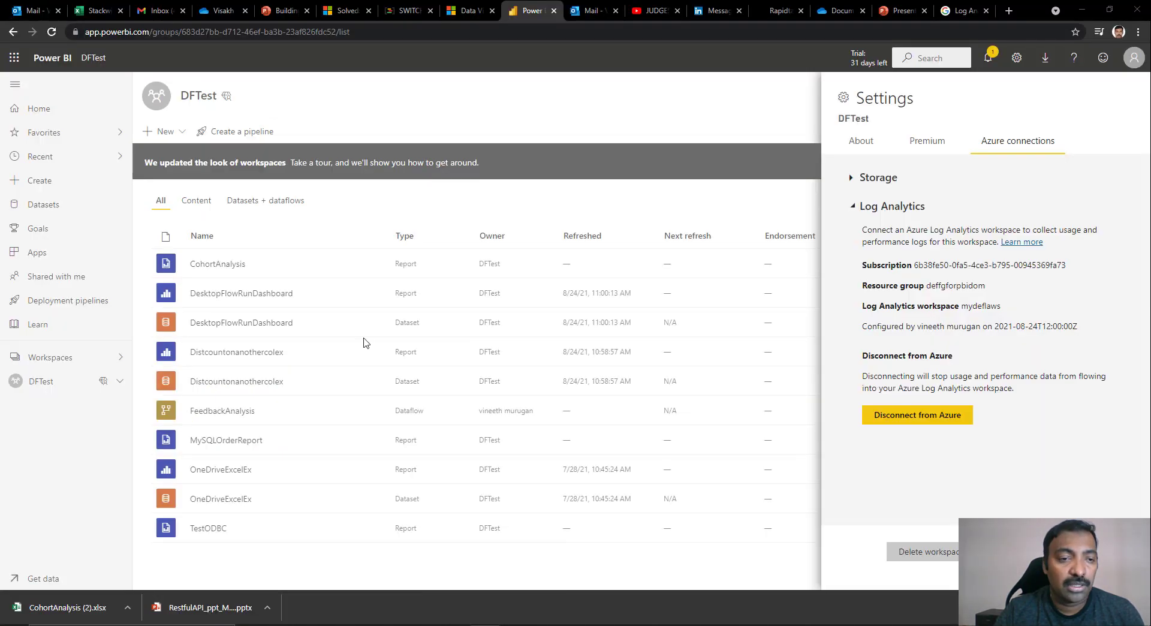
{"action": "left_click", "coordinate": [243, 358]}
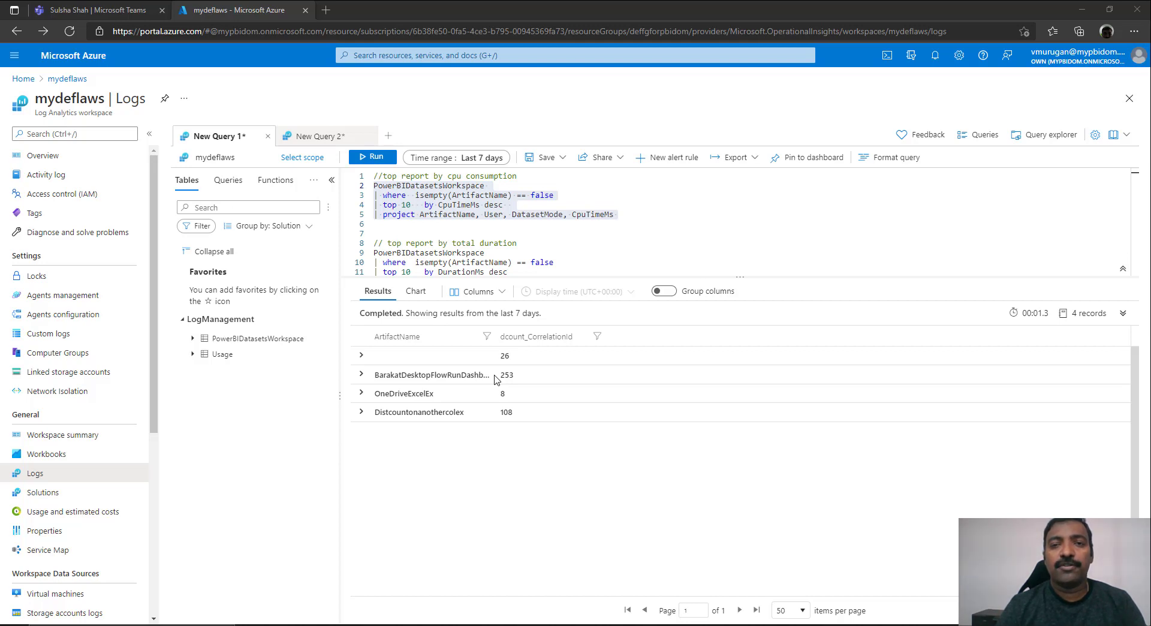
Step: Run the top-10 CPU consumption query from its selected lines 2–5
{"action": "left_click", "coordinate": [607, 205]}
{"action": "left_click_drag", "start_coordinate": [622, 220], "coordinate": [373, 185]}
{"action": "left_click", "coordinate": [542, 189]}
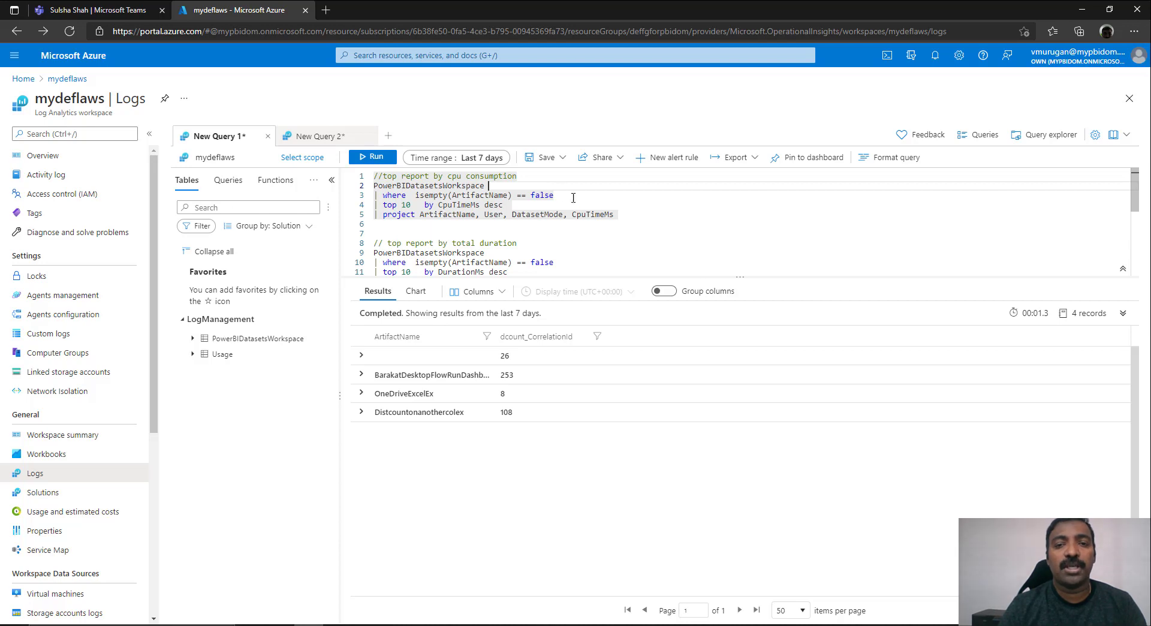
{"action": "left_click_drag", "start_coordinate": [618, 217], "coordinate": [372, 186]}
{"action": "left_click", "coordinate": [379, 158]}
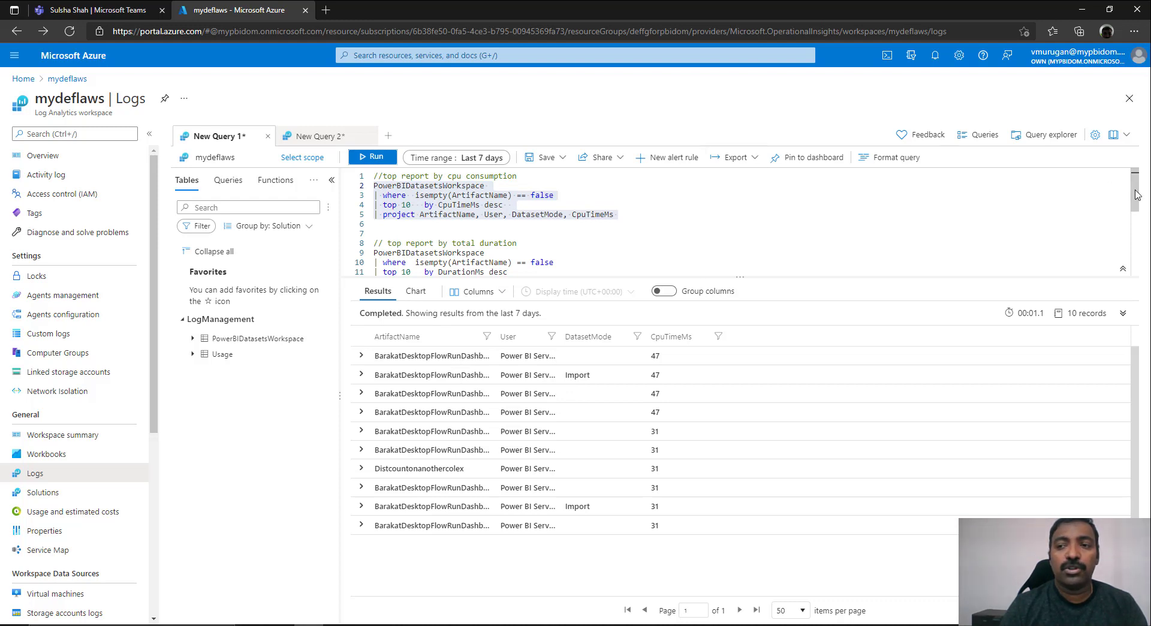
{"action": "left_click_drag", "start_coordinate": [1134, 187], "coordinate": [1133, 204]}
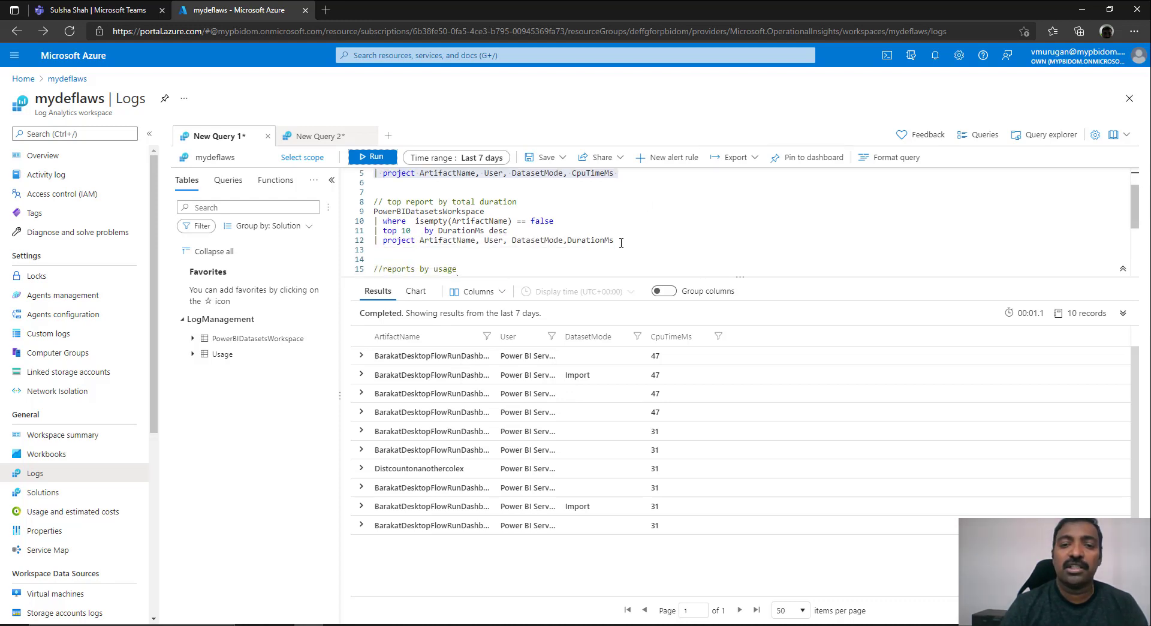
Step: Run the top-10 total duration query, listing ten reports by DurationMs
{"action": "left_click", "coordinate": [597, 242]}
{"action": "left_click_drag", "start_coordinate": [597, 242], "coordinate": [365, 213]}
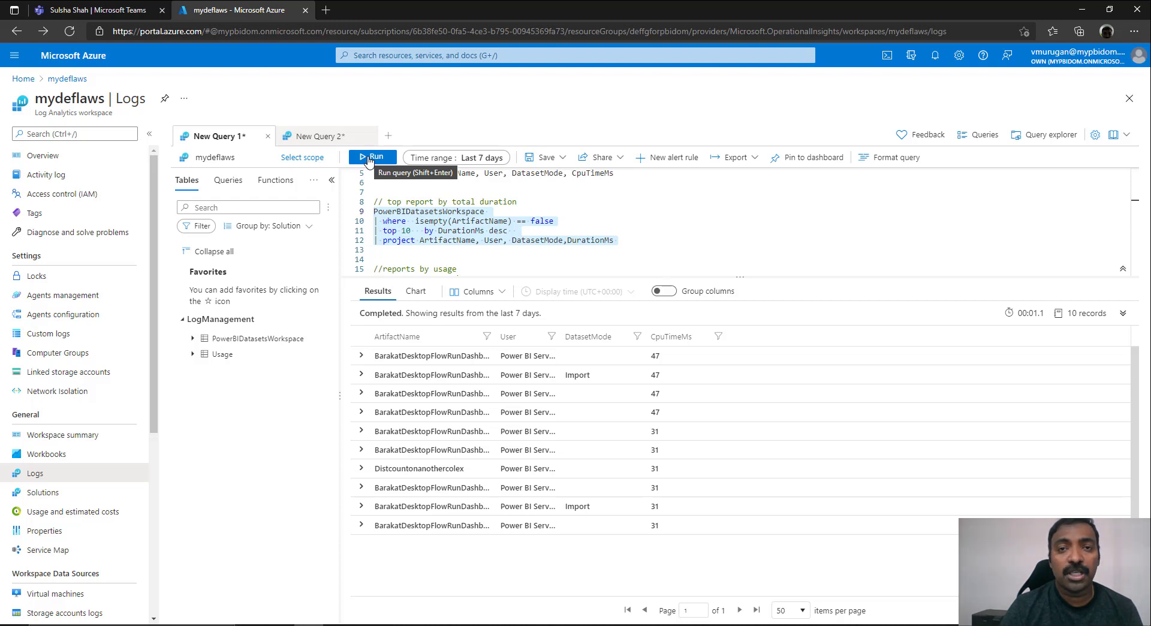
{"action": "left_click", "coordinate": [368, 158]}
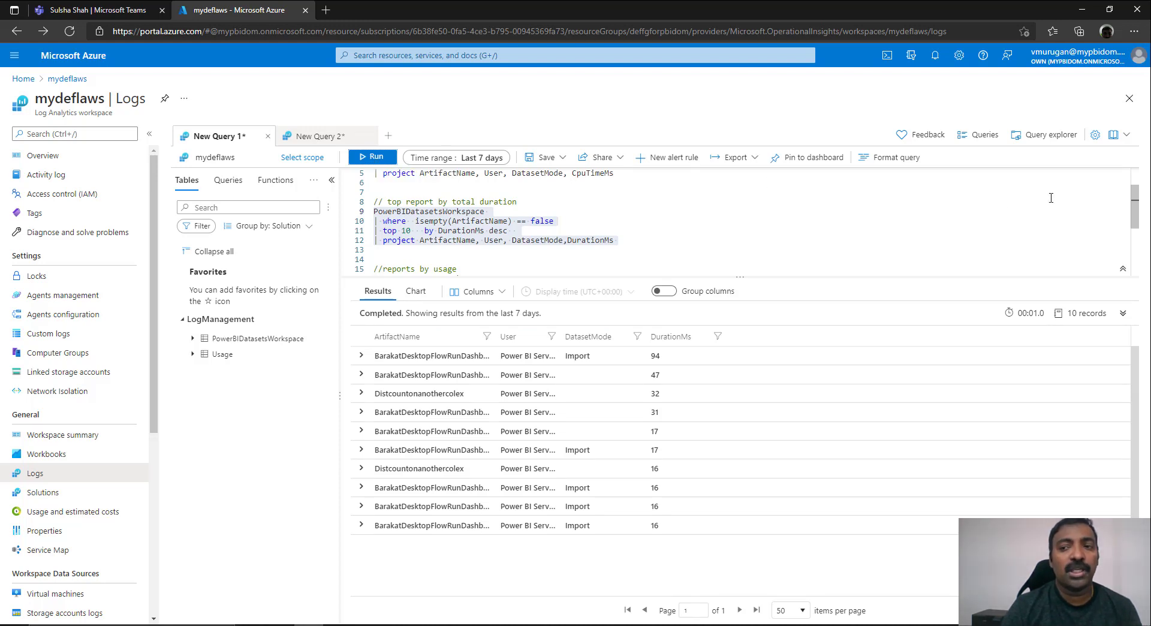
{"action": "left_click_drag", "start_coordinate": [1138, 213], "coordinate": [1138, 237]}
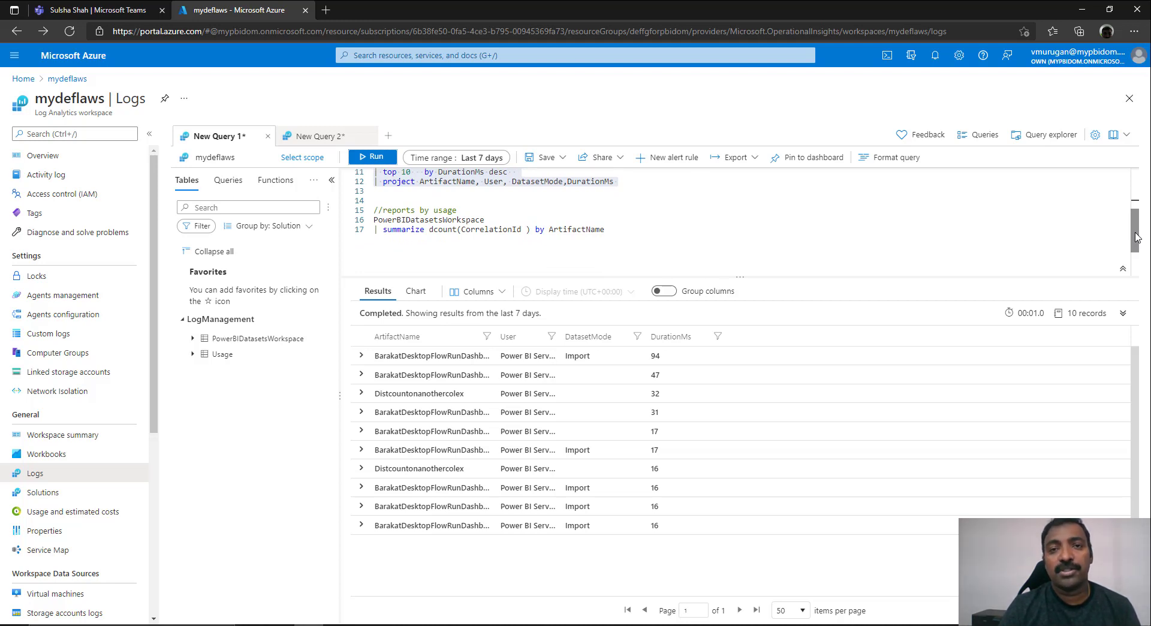
Step: Run the reports-by-usage query over Last 7 days, returning 4 artifacts led by BarakatDesktopFlowRunDashb… at 253
{"action": "left_click_drag", "start_coordinate": [618, 229], "coordinate": [374, 218]}
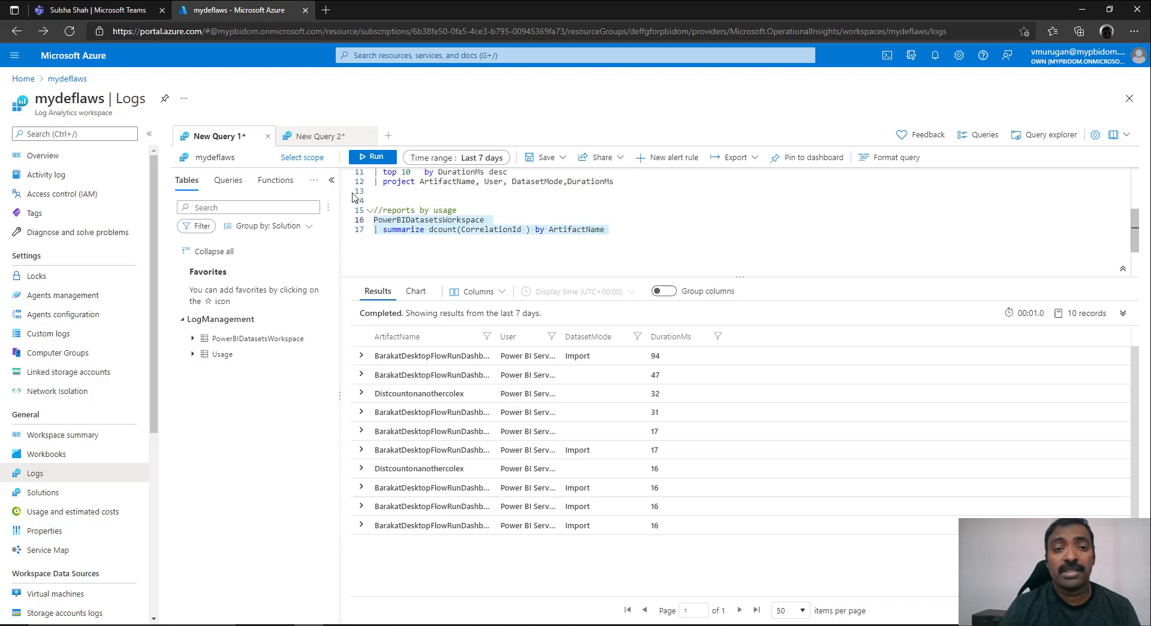
{"action": "left_click", "coordinate": [373, 157]}
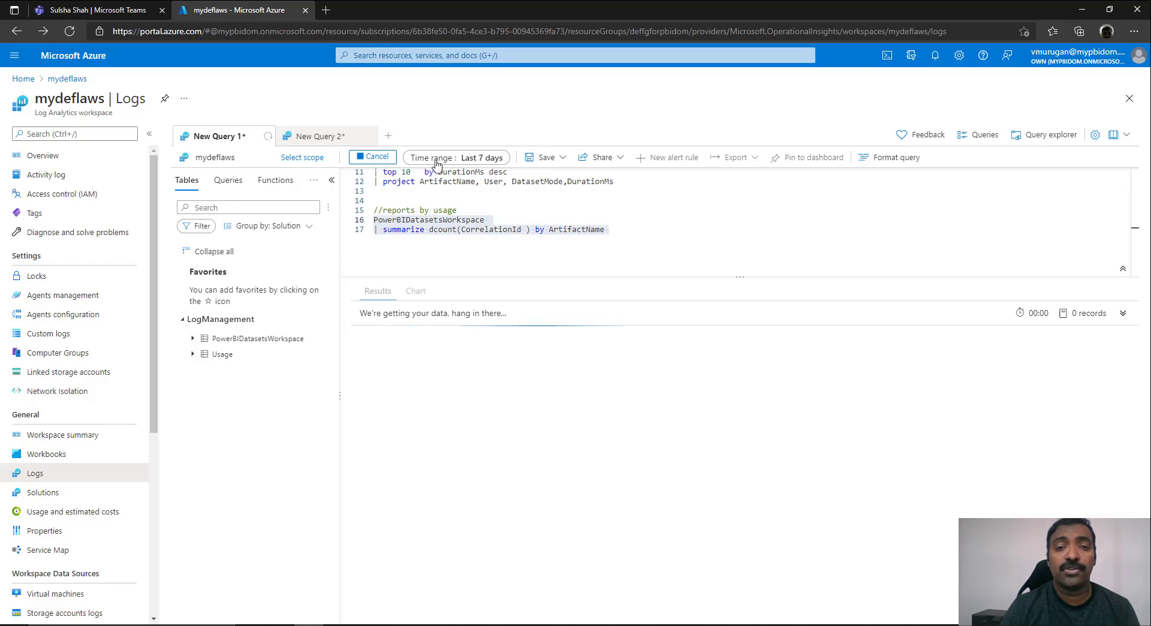
{"action": "left_click", "coordinate": [471, 159]}
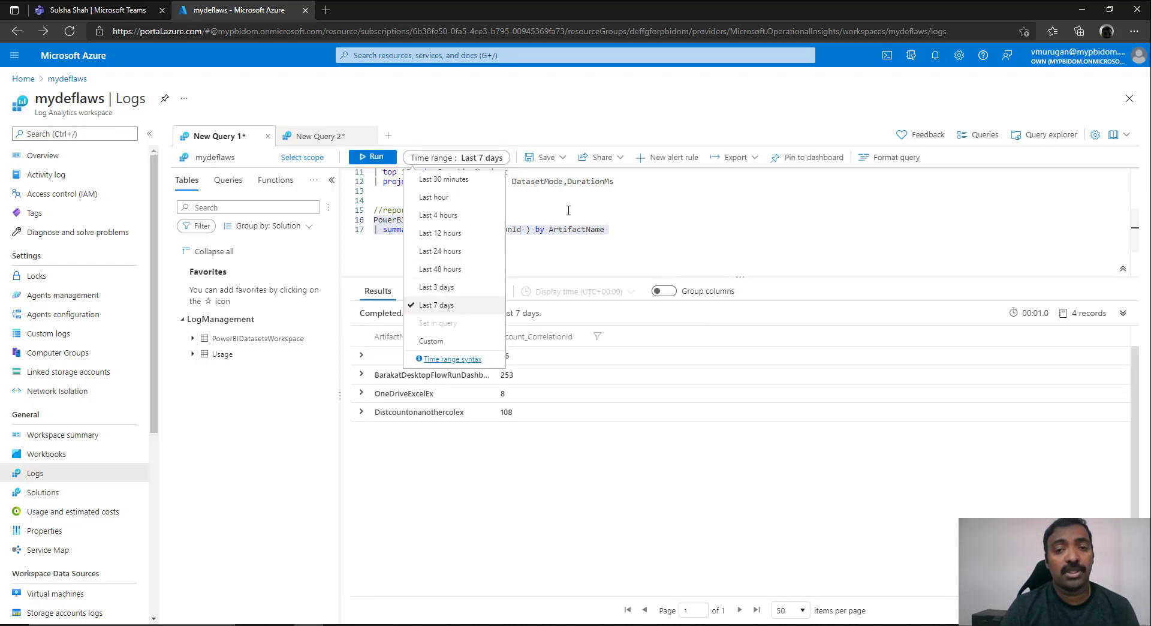
{"action": "left_click", "coordinate": [468, 305]}
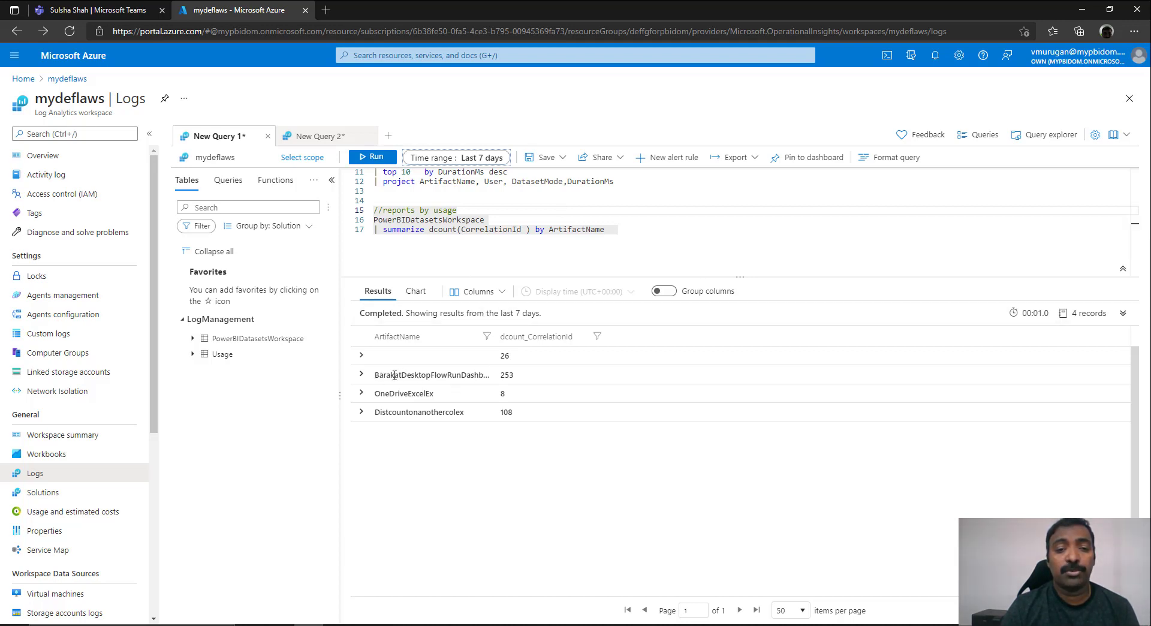
{"action": "left_click_drag", "start_coordinate": [403, 377], "coordinate": [496, 379]}
{"action": "left_click", "coordinate": [459, 396]}
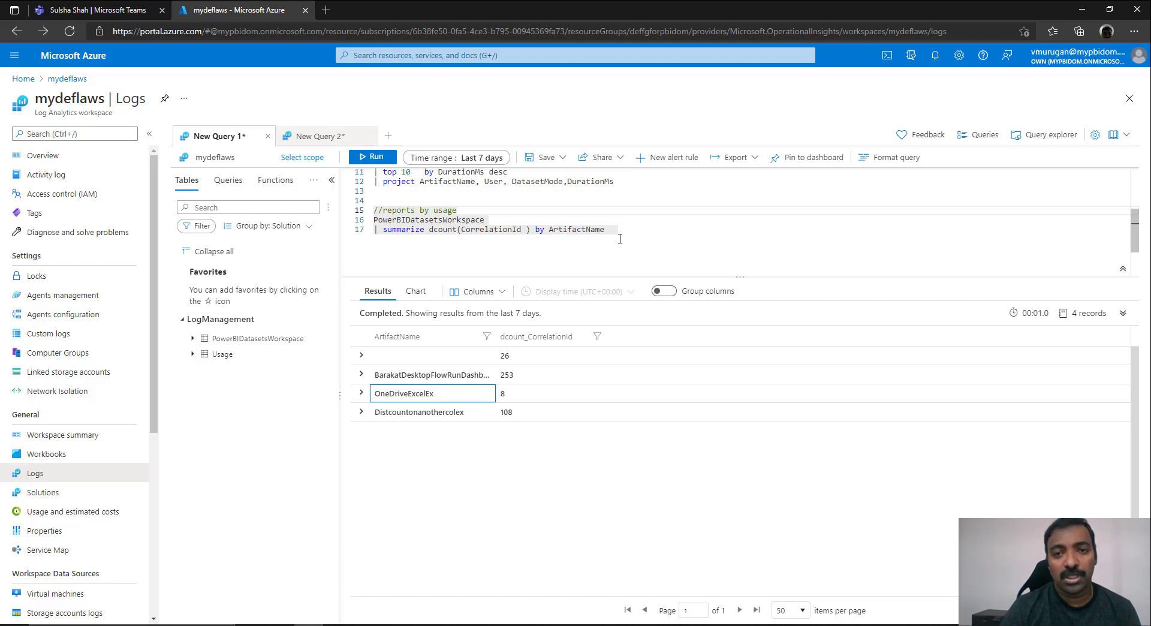
Step: Paste the CPU consumption query into New Query 2 and run it
{"action": "scroll", "coordinate": [746, 195], "scroll_direction": "up", "scroll_amount": 3}
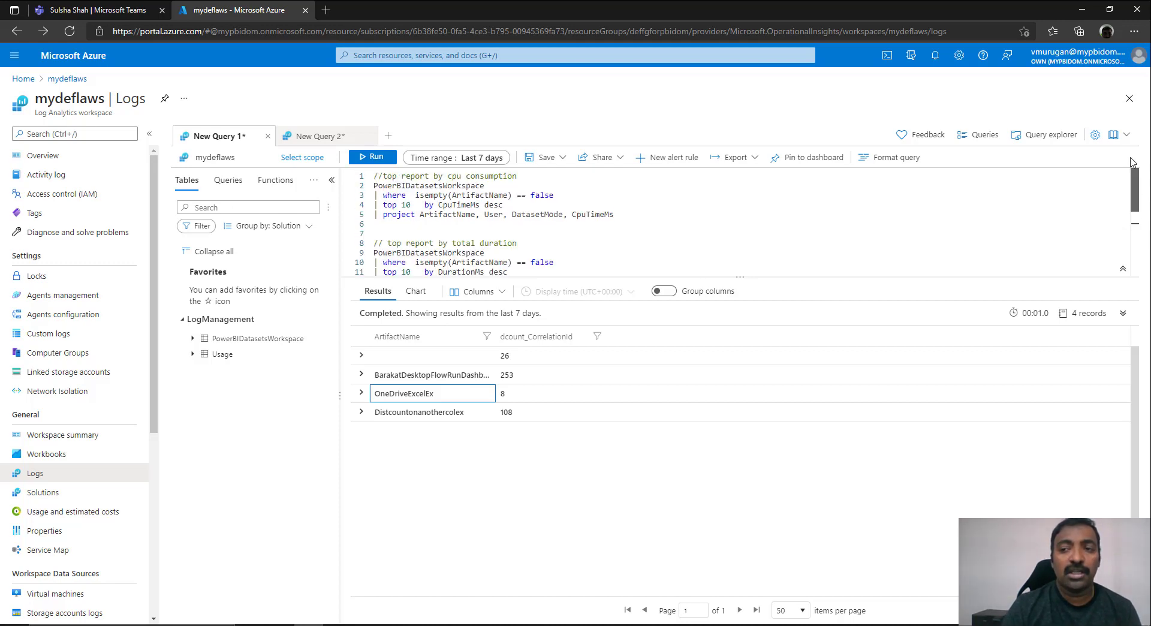
{"action": "left_click_drag", "start_coordinate": [617, 213], "coordinate": [374, 187]}
{"action": "key", "text": "ctrl+c"}
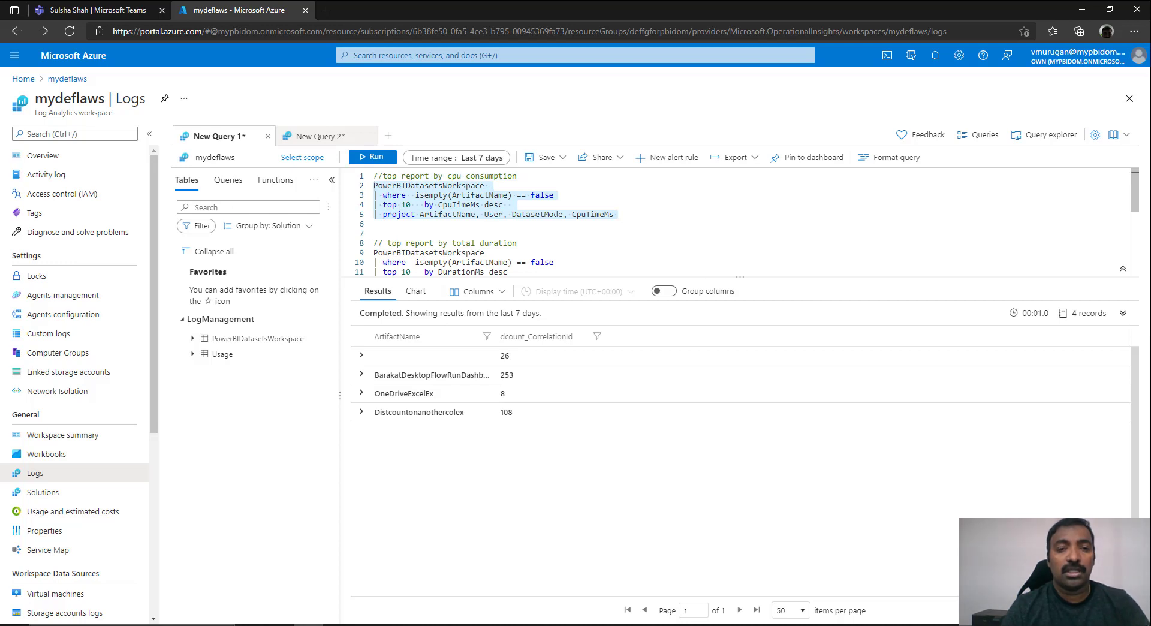
{"action": "left_click", "coordinate": [324, 136]}
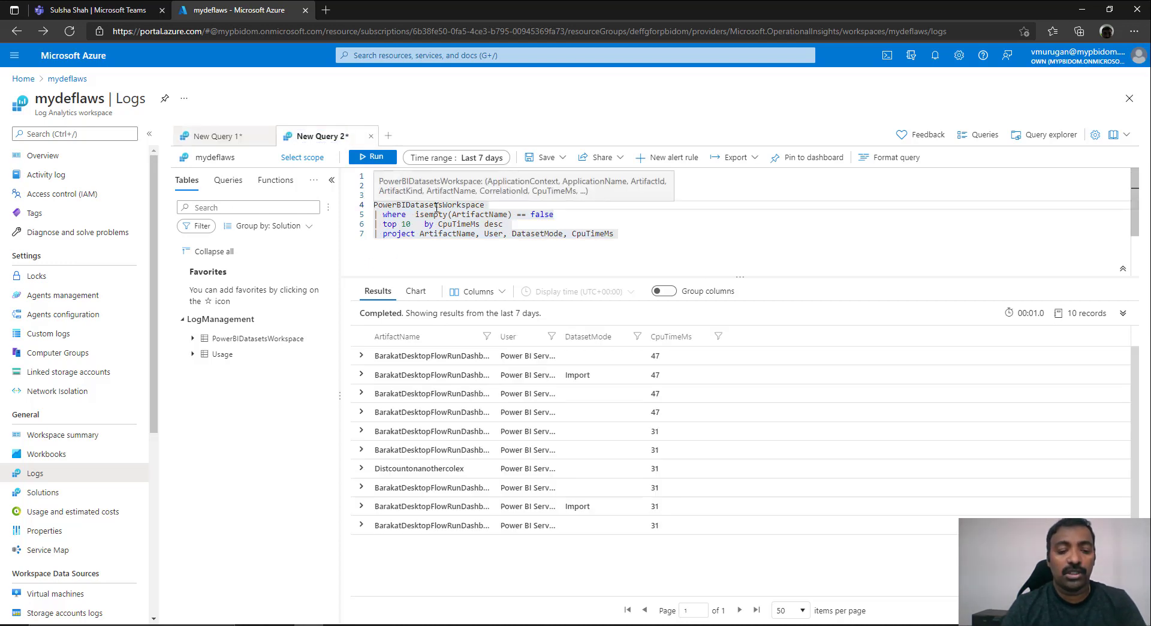
{"action": "key", "text": "ctrl+a"}
{"action": "key", "text": "ctrl+v"}
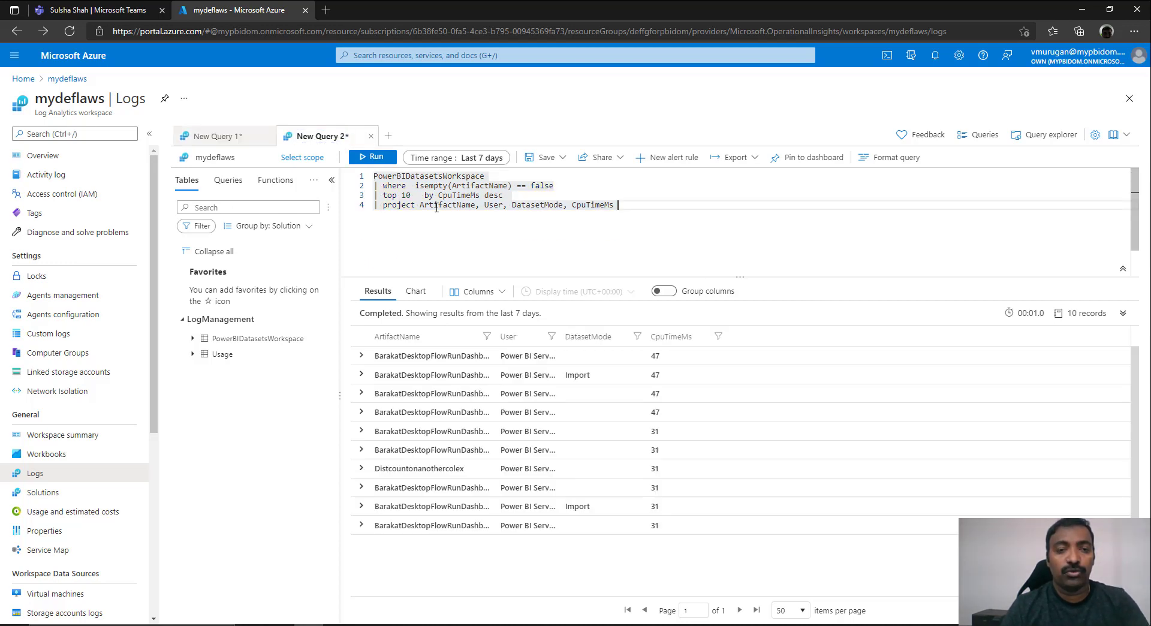
{"action": "left_click", "coordinate": [382, 163]}
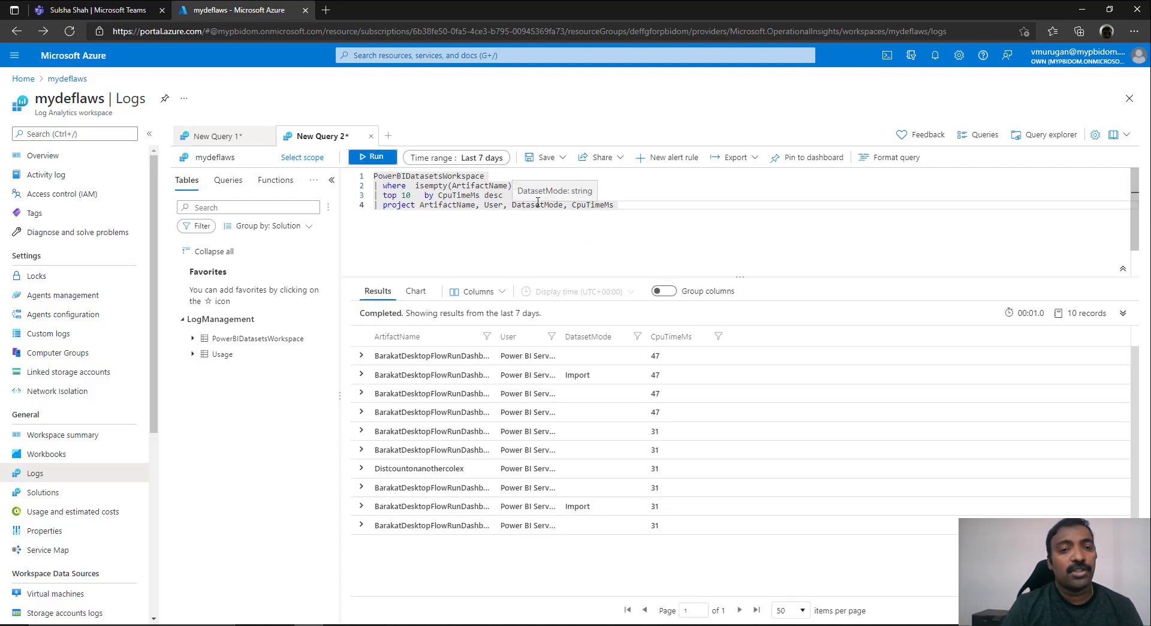
Step: Export the query to Power BI (M query) and allow the file download
{"action": "left_click", "coordinate": [752, 159]}
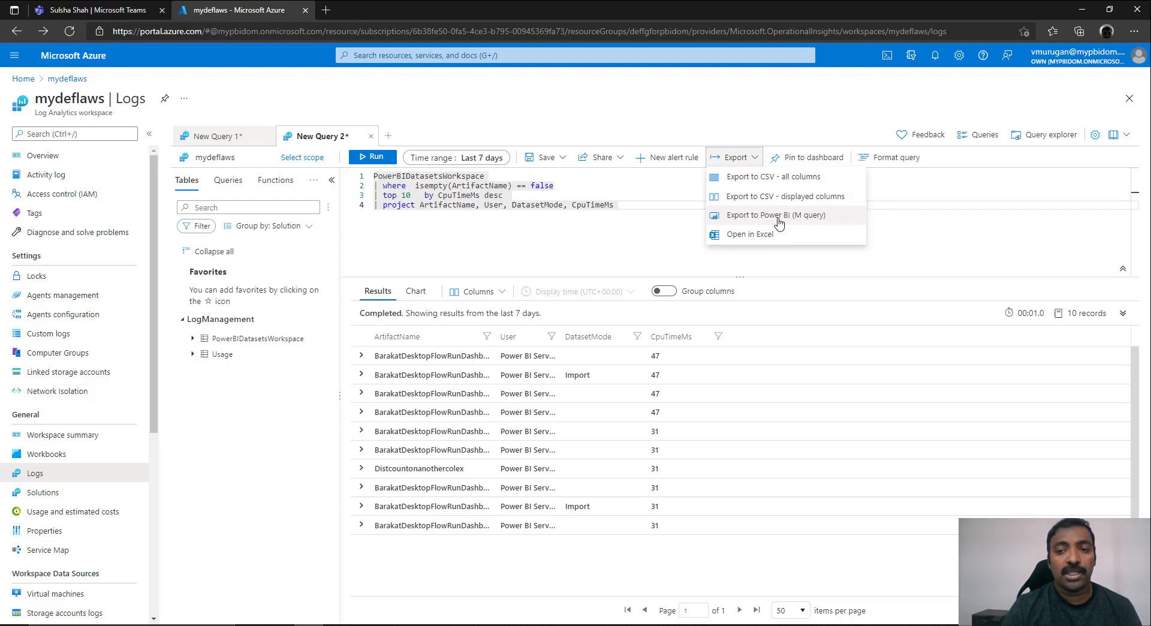
{"action": "left_click", "coordinate": [780, 222]}
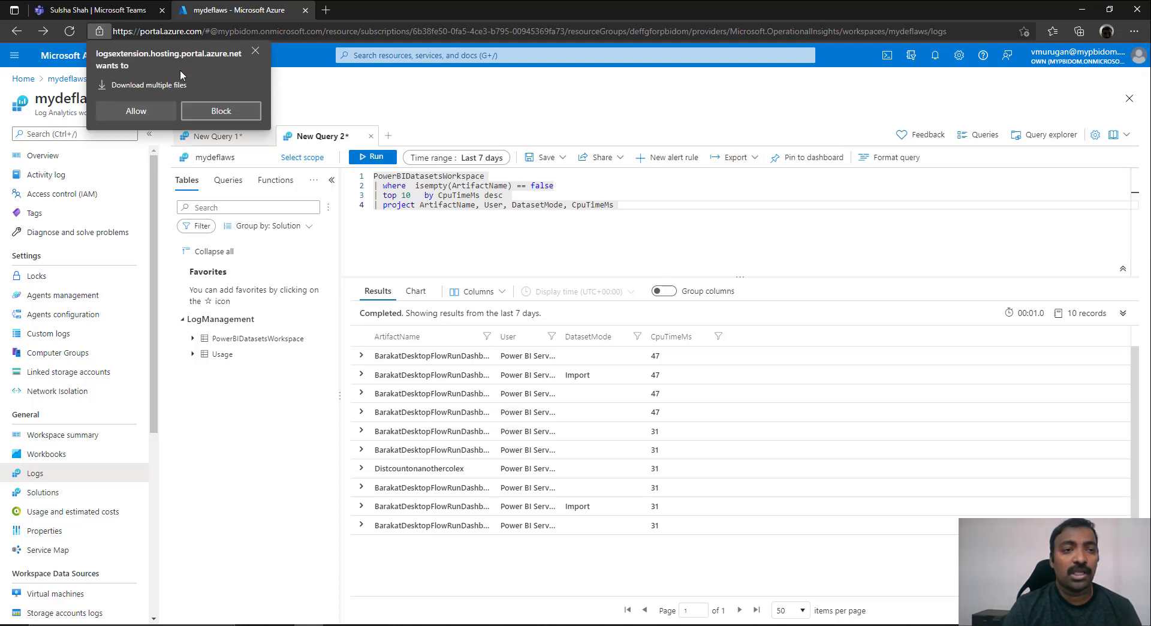
{"action": "left_click", "coordinate": [165, 113]}
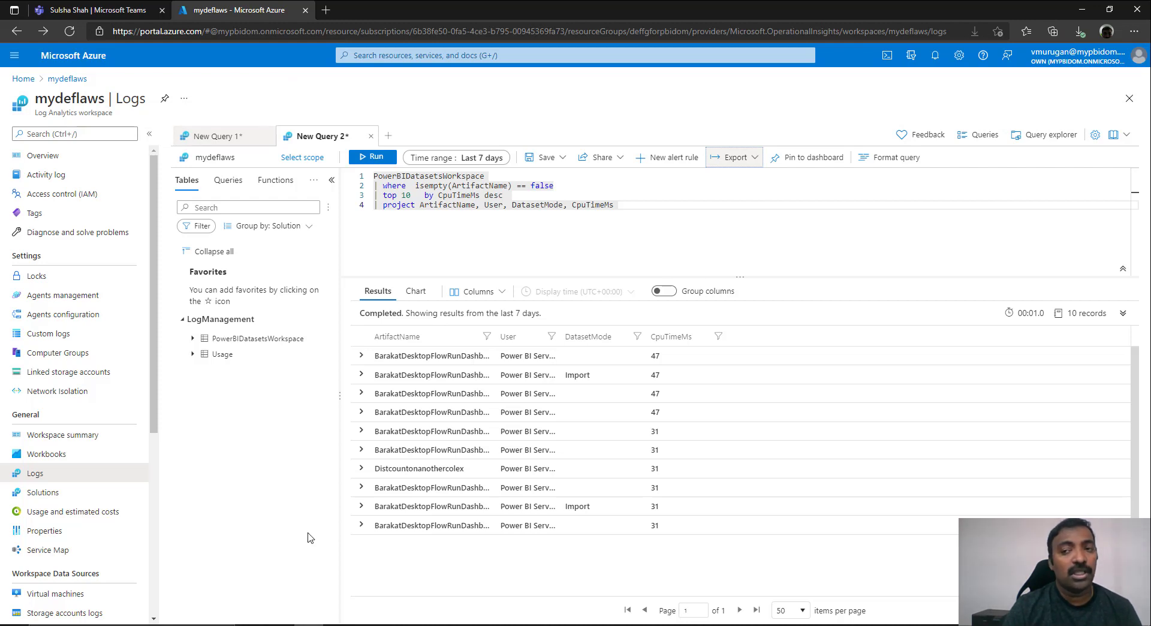
{"action": "left_click", "coordinate": [337, 625]}
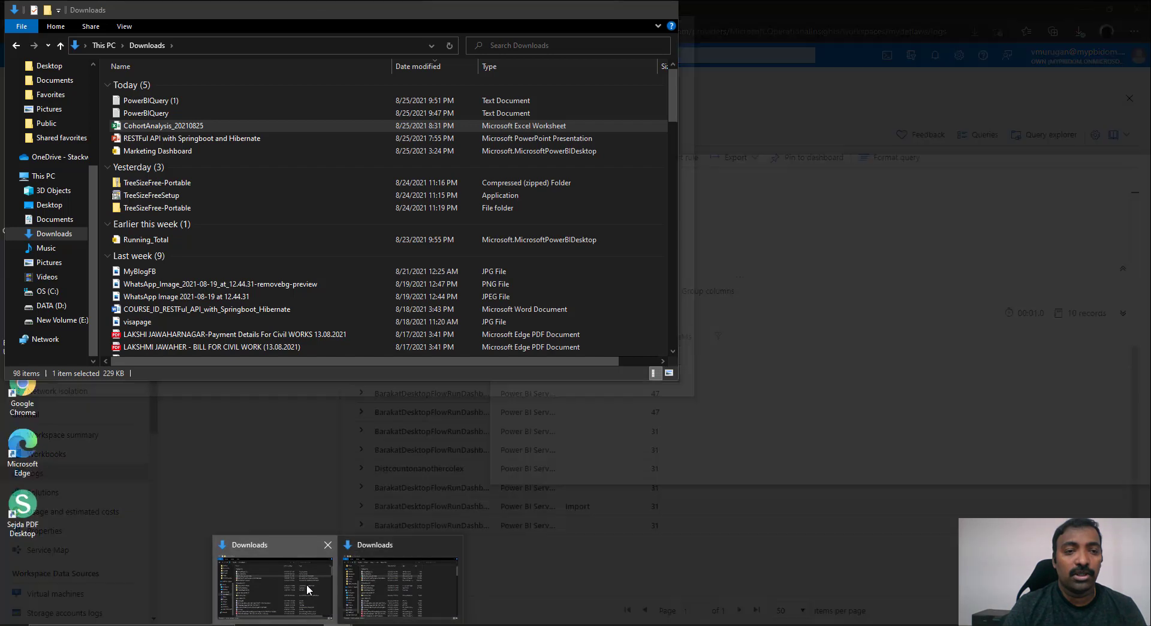
Step: Open PowerBIQuery (1) in Notepad and select its M script from the AnalyticsQuery definition onward
{"action": "left_click", "coordinate": [309, 591]}
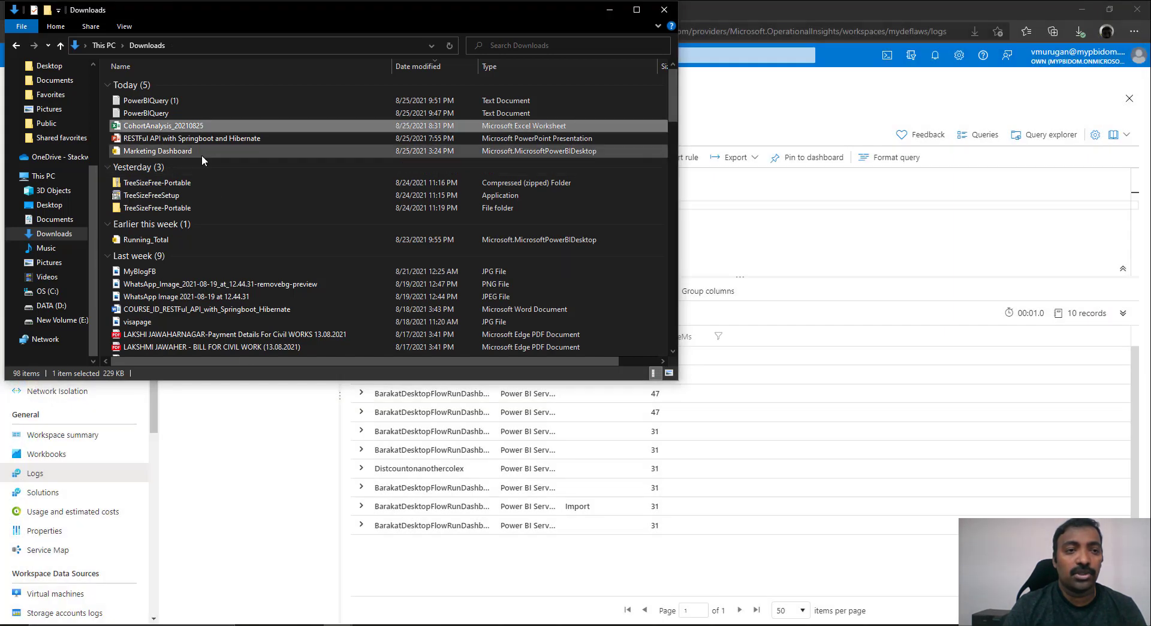
{"action": "double_click", "coordinate": [186, 105]}
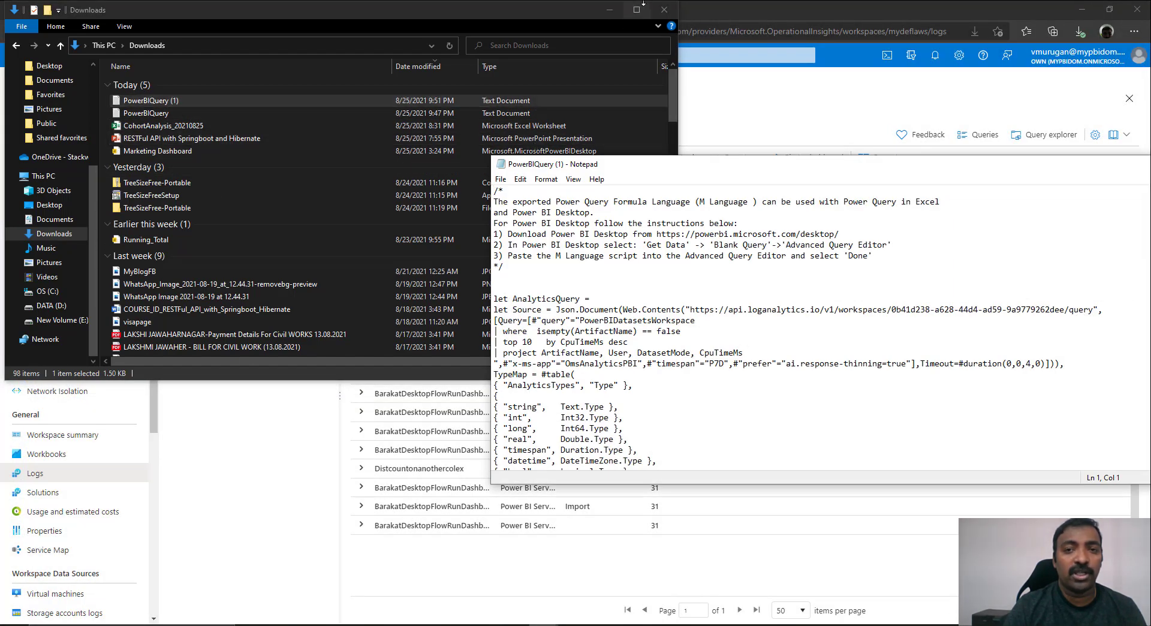
{"action": "left_click", "coordinate": [609, 10]}
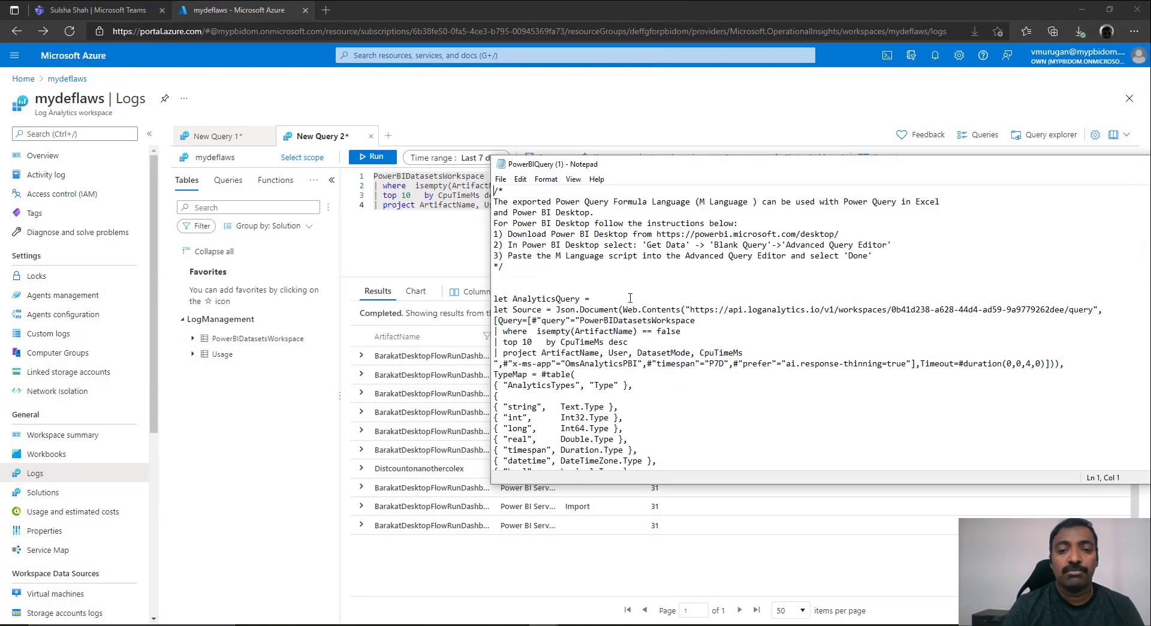
{"action": "left_click", "coordinate": [504, 287]}
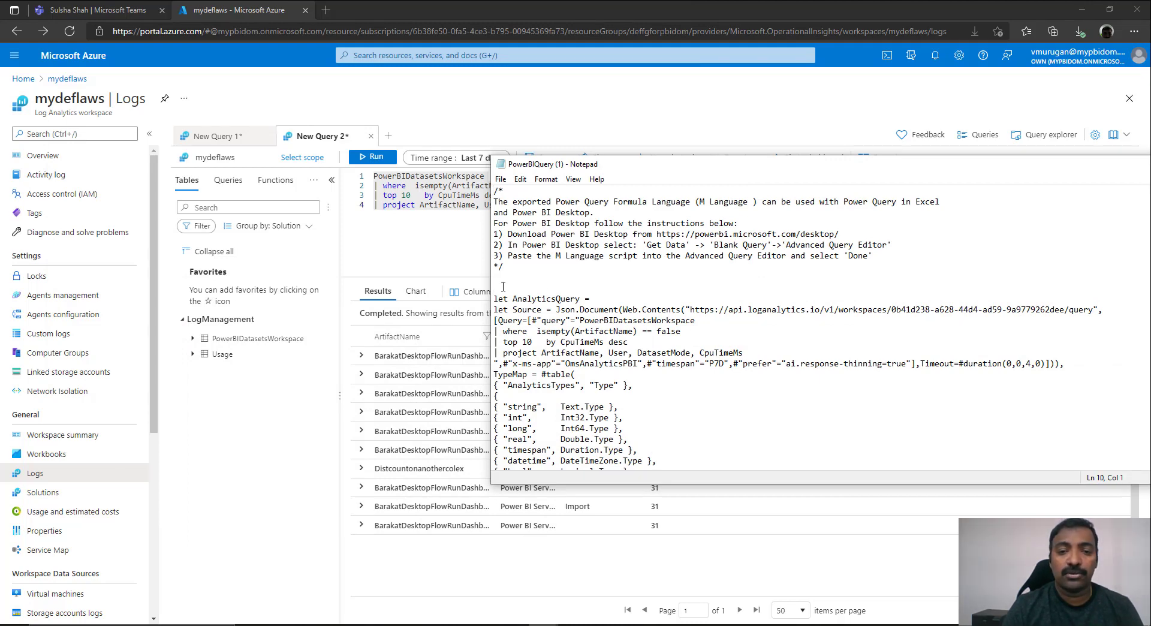
{"action": "left_click_drag", "start_coordinate": [504, 286], "coordinate": [589, 468]}
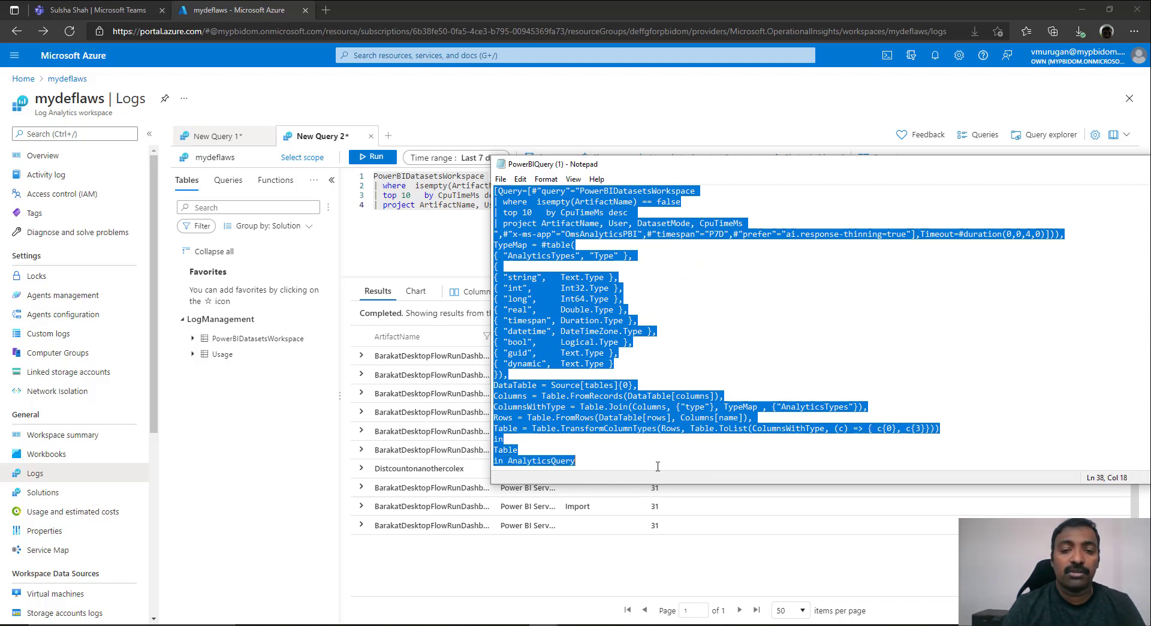
{"action": "left_click", "coordinate": [831, 624]}
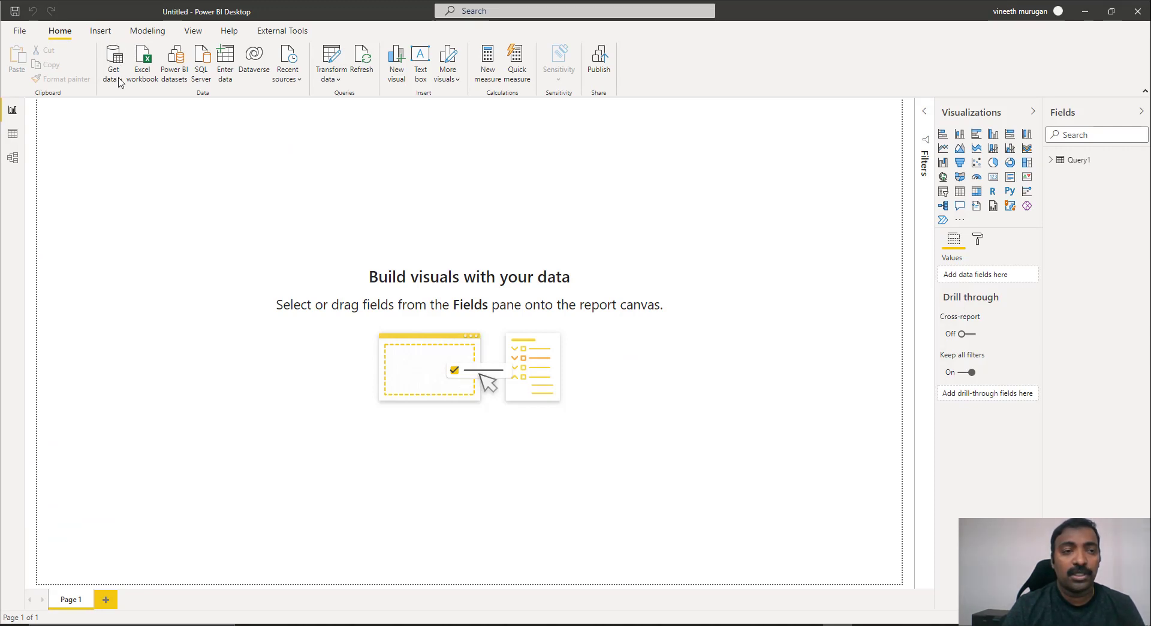
Step: Create a blank query and replace its M code in Advanced Editor with the pasted top-10 CpuTimeMs query
{"action": "left_click", "coordinate": [115, 76]}
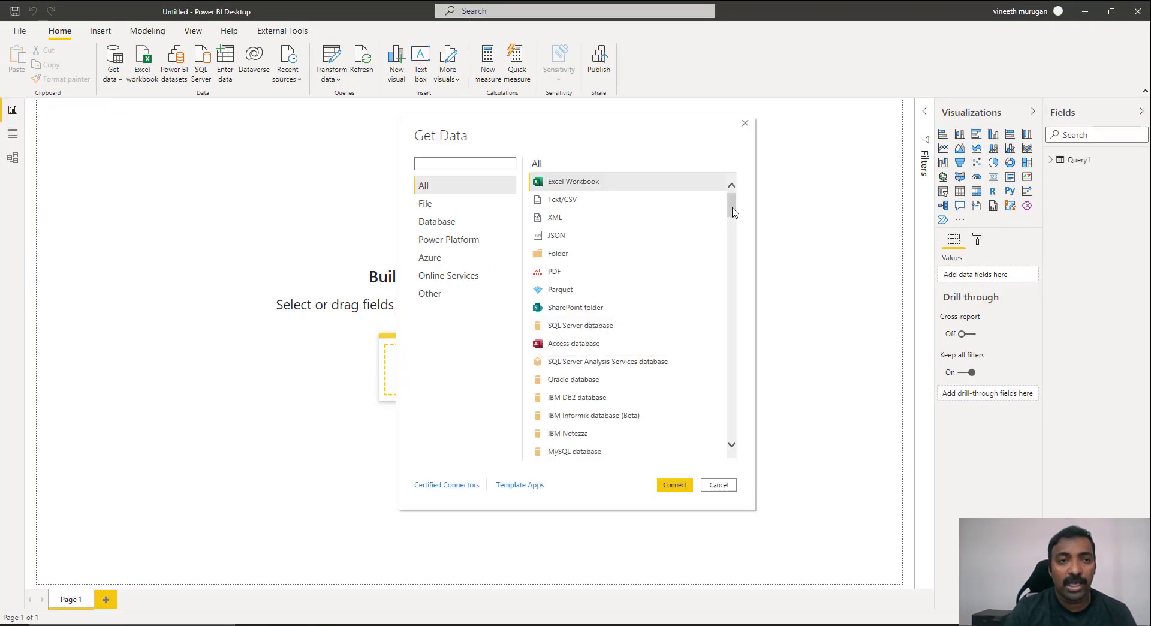
{"action": "left_click", "coordinate": [745, 123]}
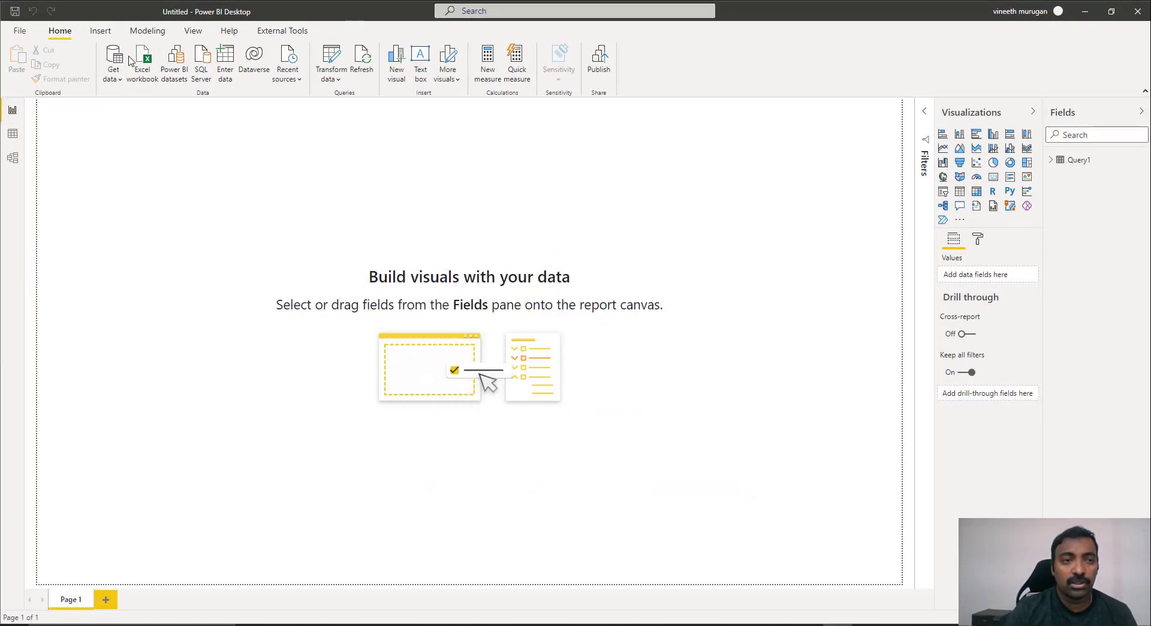
{"action": "left_click", "coordinate": [115, 77]}
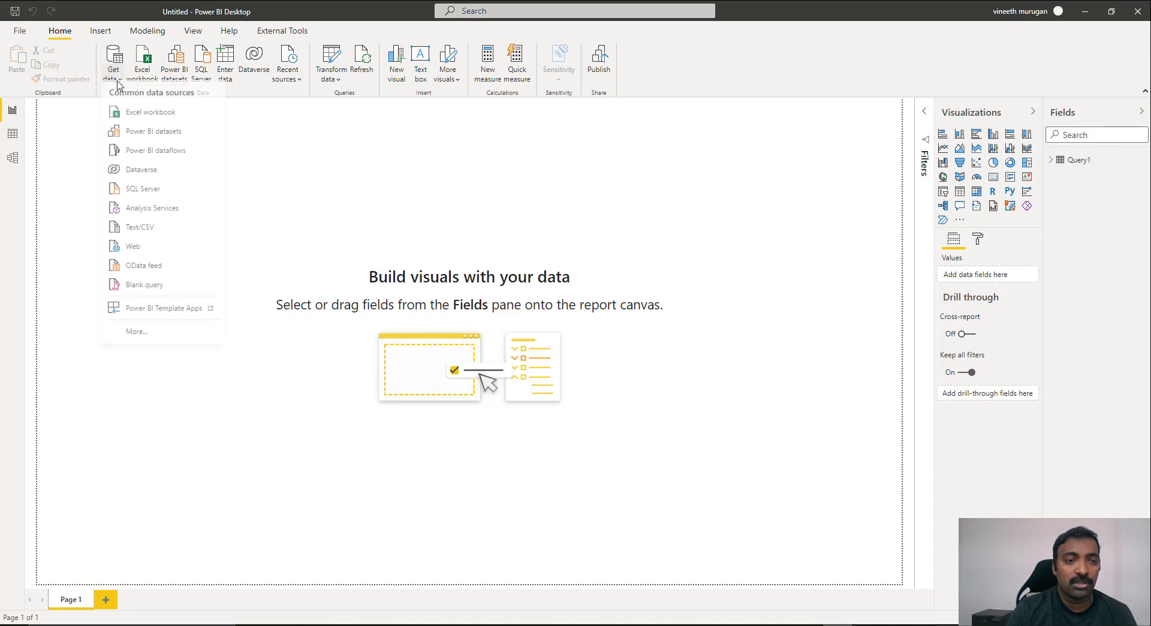
{"action": "left_click", "coordinate": [119, 290]}
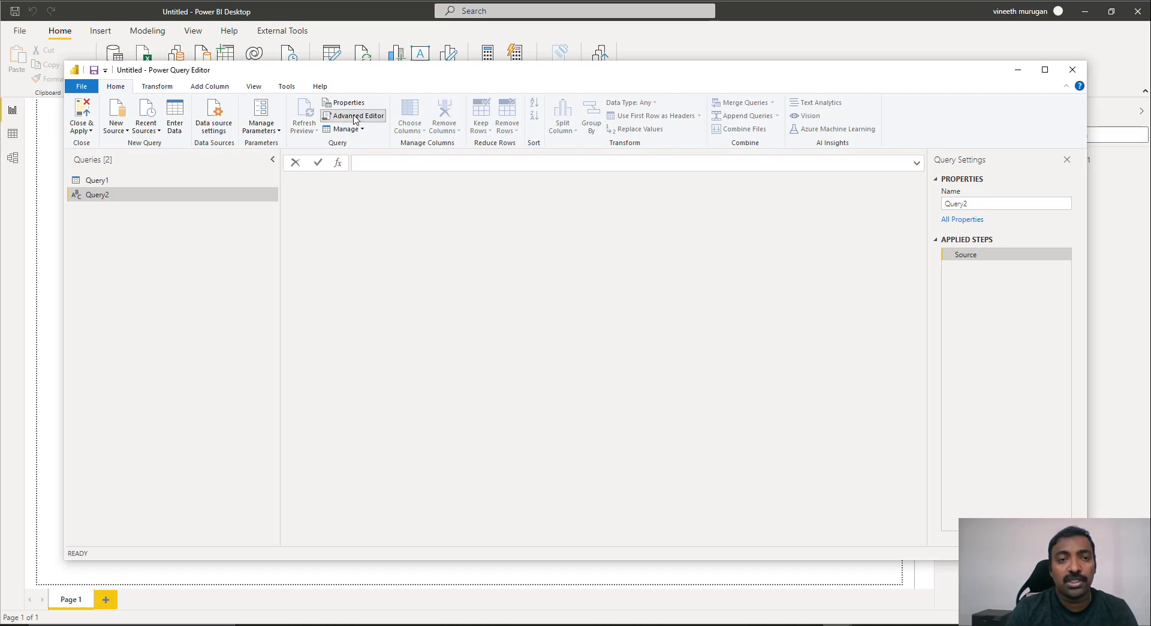
{"action": "left_click", "coordinate": [355, 118]}
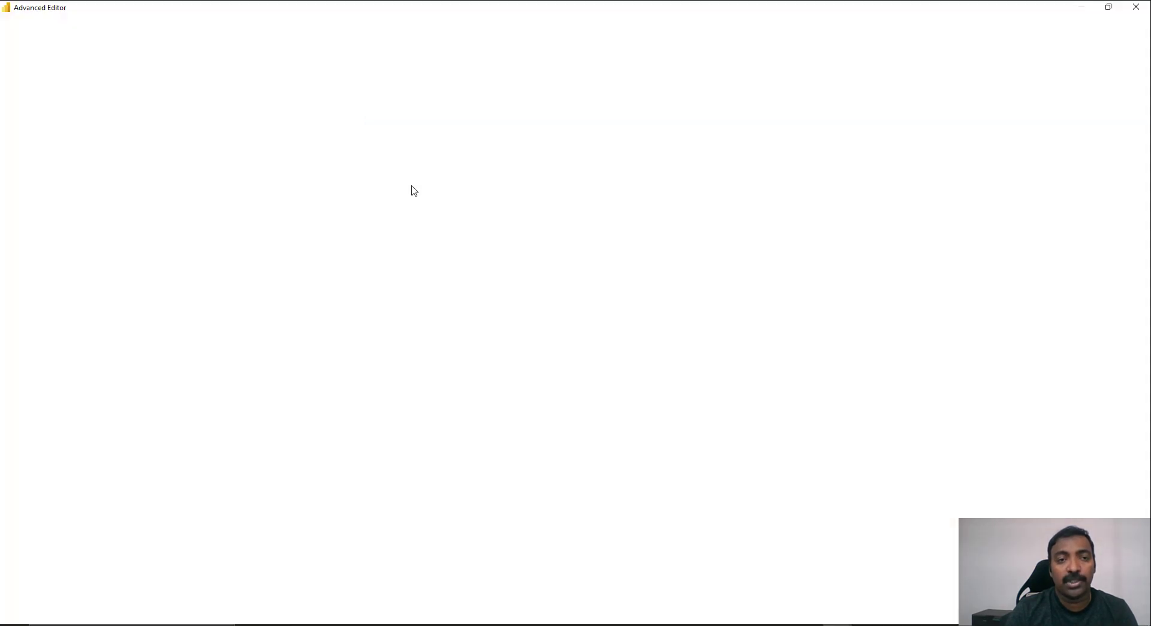
{"action": "key", "text": "ctrl+a"}
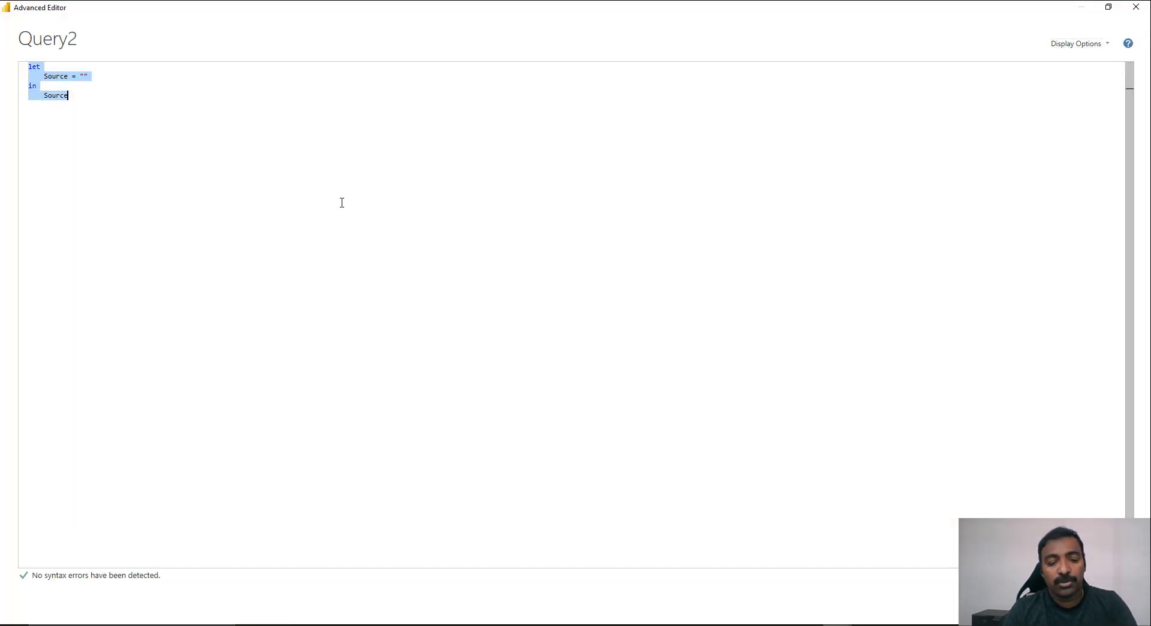
{"action": "key", "text": "ctrl+v"}
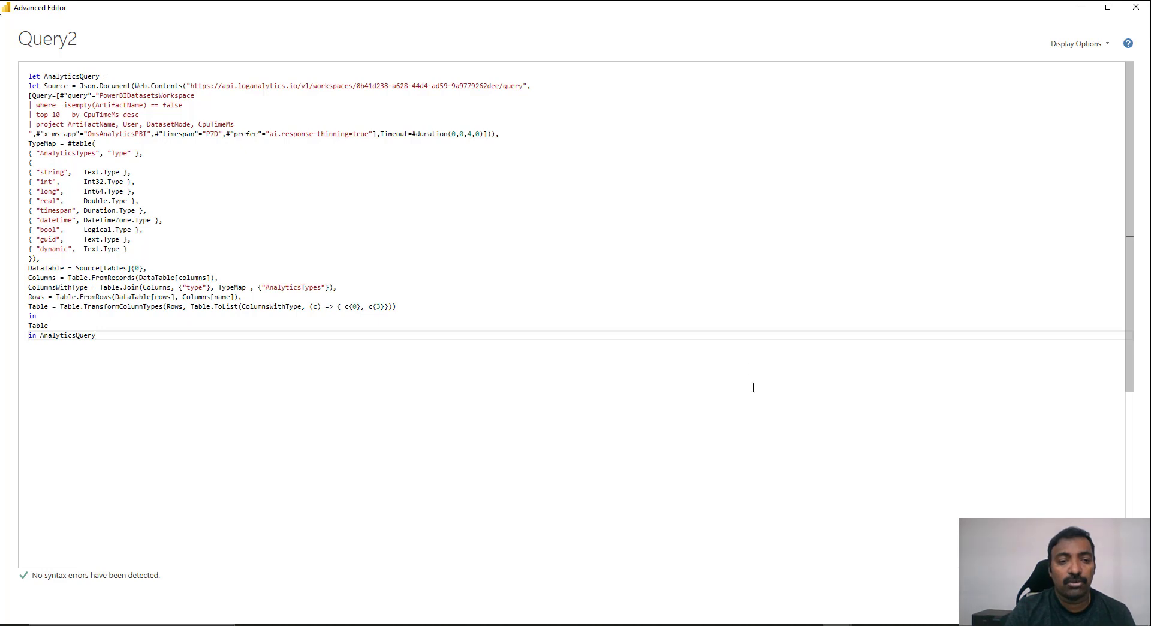
{"action": "left_click", "coordinate": [1056, 602]}
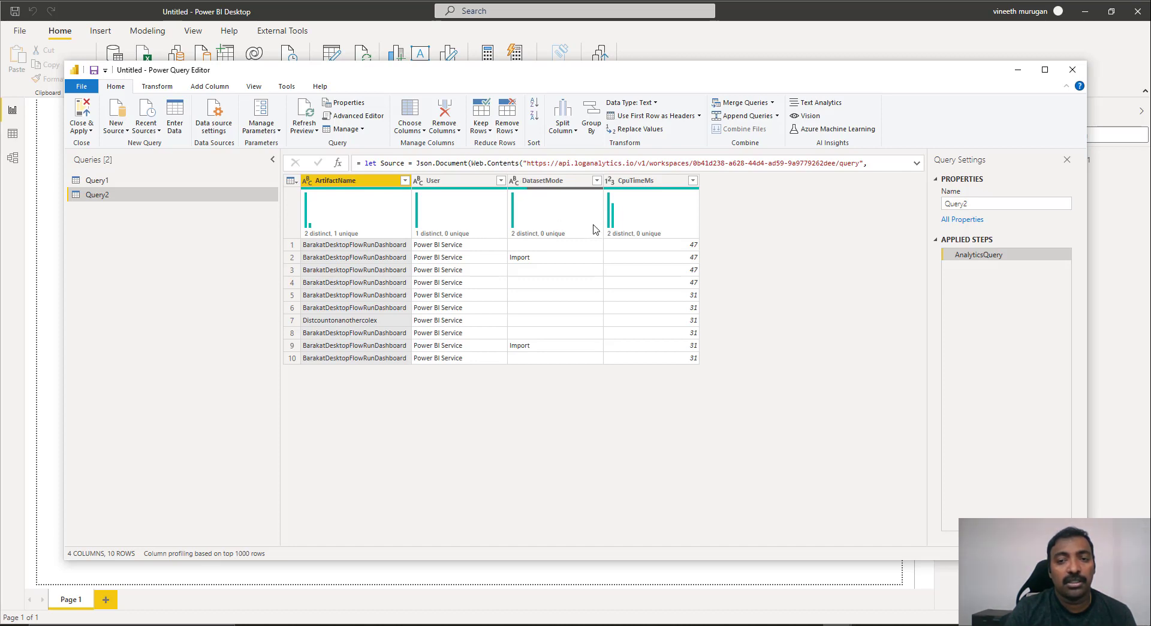
Step: Close & Apply to load Query2's ten CPU-time rows into the report
{"action": "mouse_move", "coordinate": [595, 229]}
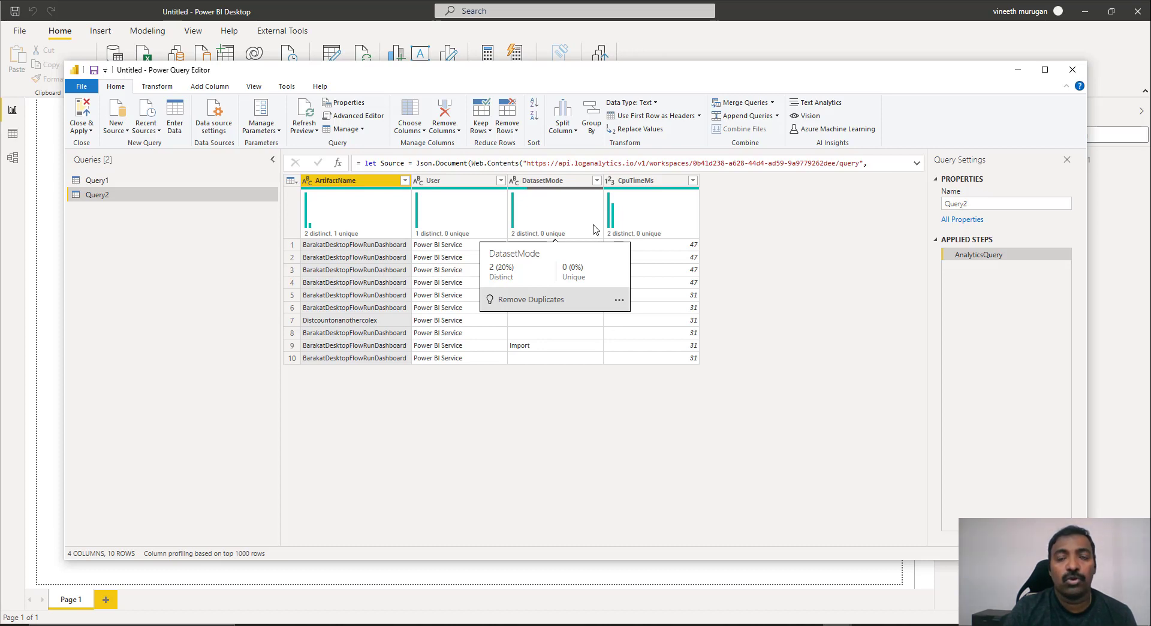
{"action": "left_click", "coordinate": [82, 126]}
{"action": "left_click", "coordinate": [91, 144]}
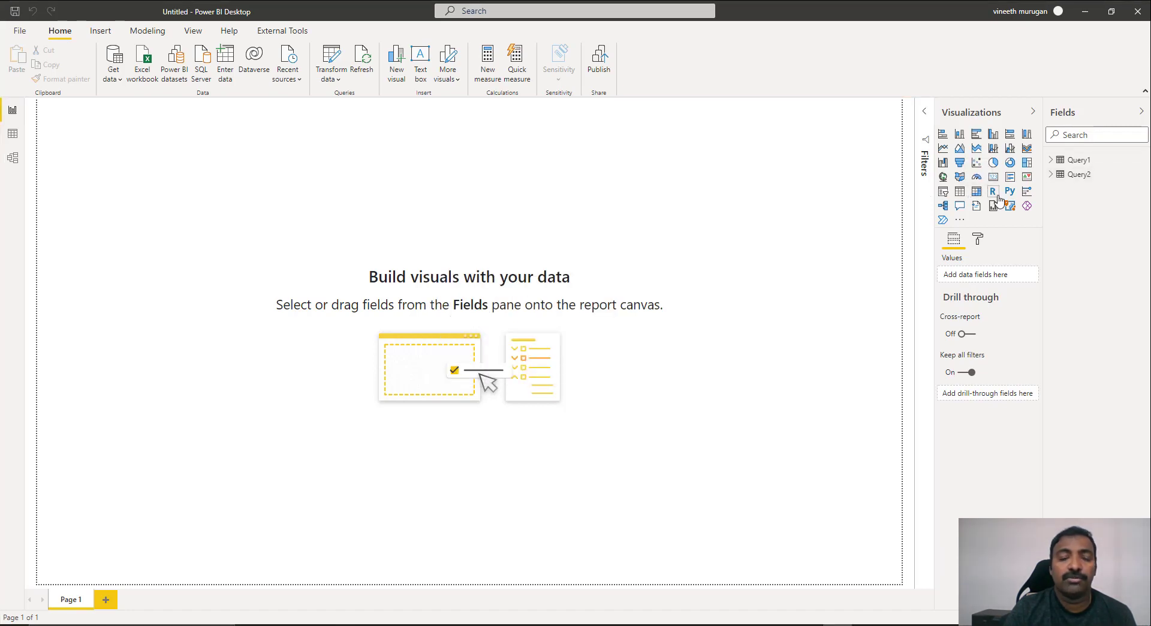
Step: Add a clustered column chart of Query2's CpuTimeMs by ArtifactName and enlarge it
{"action": "left_click", "coordinate": [1052, 174]}
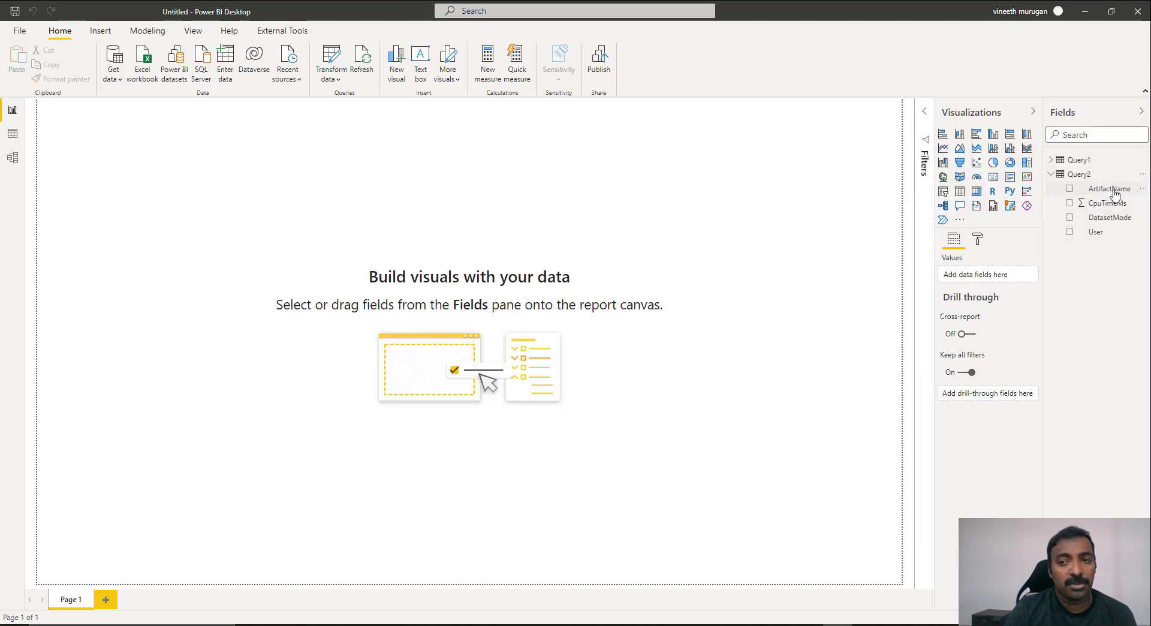
{"action": "left_click", "coordinate": [994, 135]}
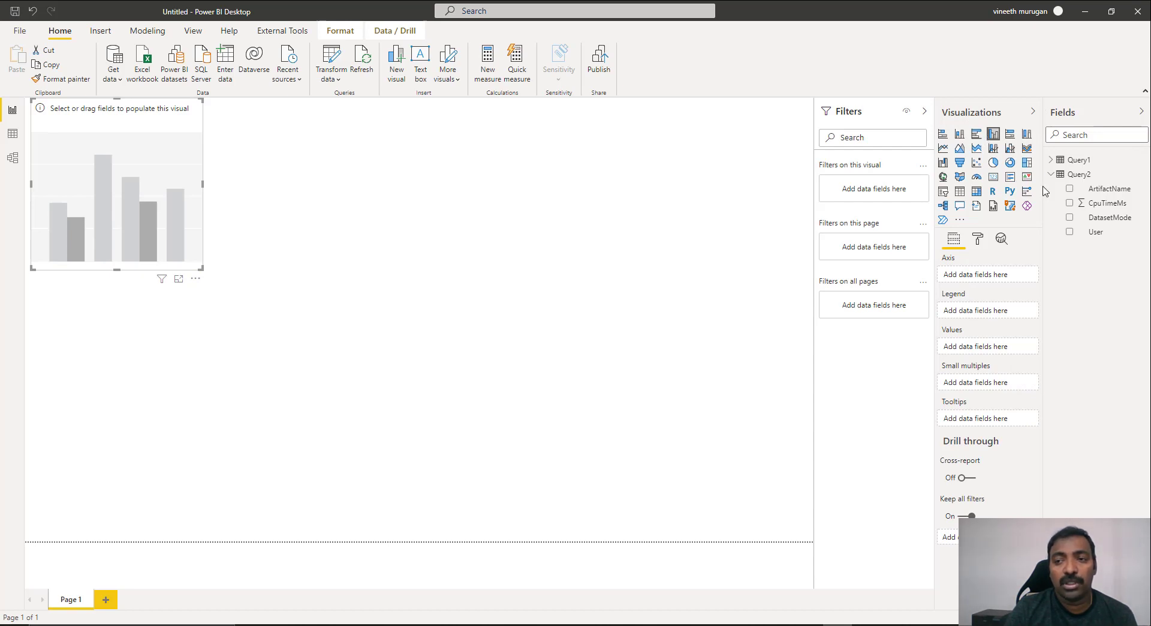
{"action": "left_click_drag", "start_coordinate": [1104, 195], "coordinate": [988, 276]}
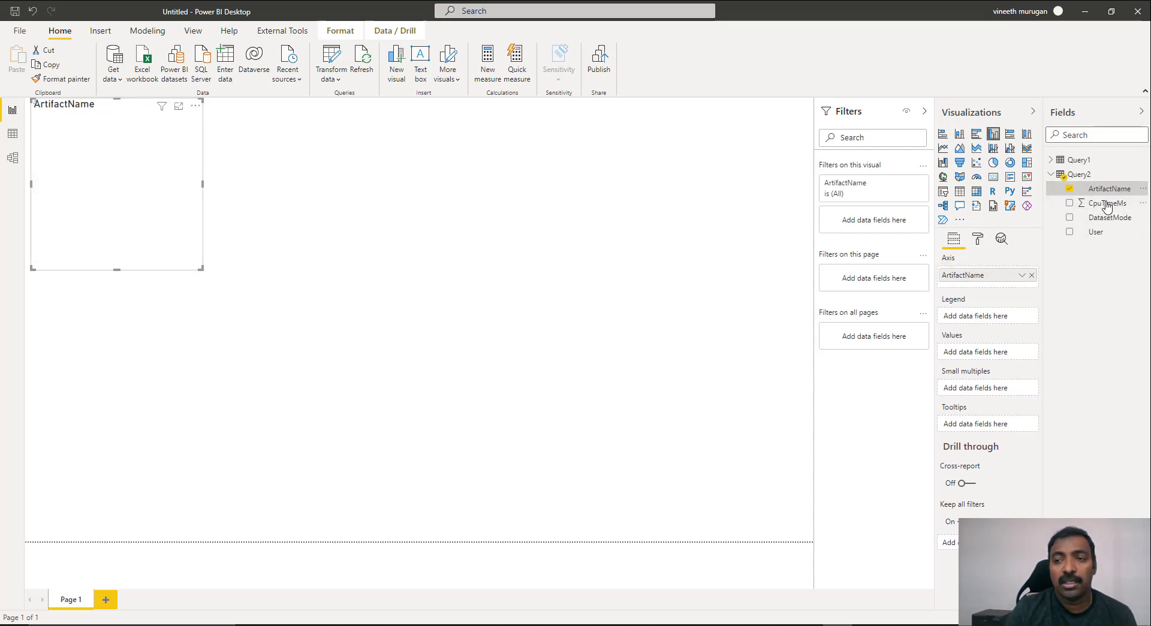
{"action": "left_click_drag", "start_coordinate": [1110, 202], "coordinate": [1000, 355]}
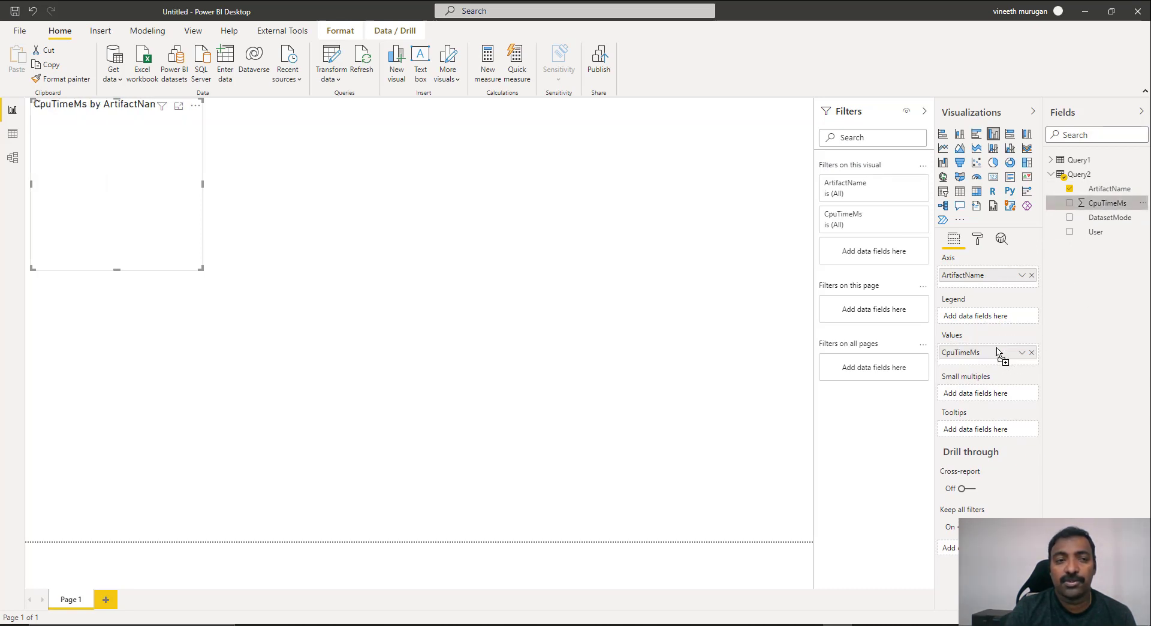
{"action": "left_click_drag", "start_coordinate": [204, 270], "coordinate": [282, 305]}
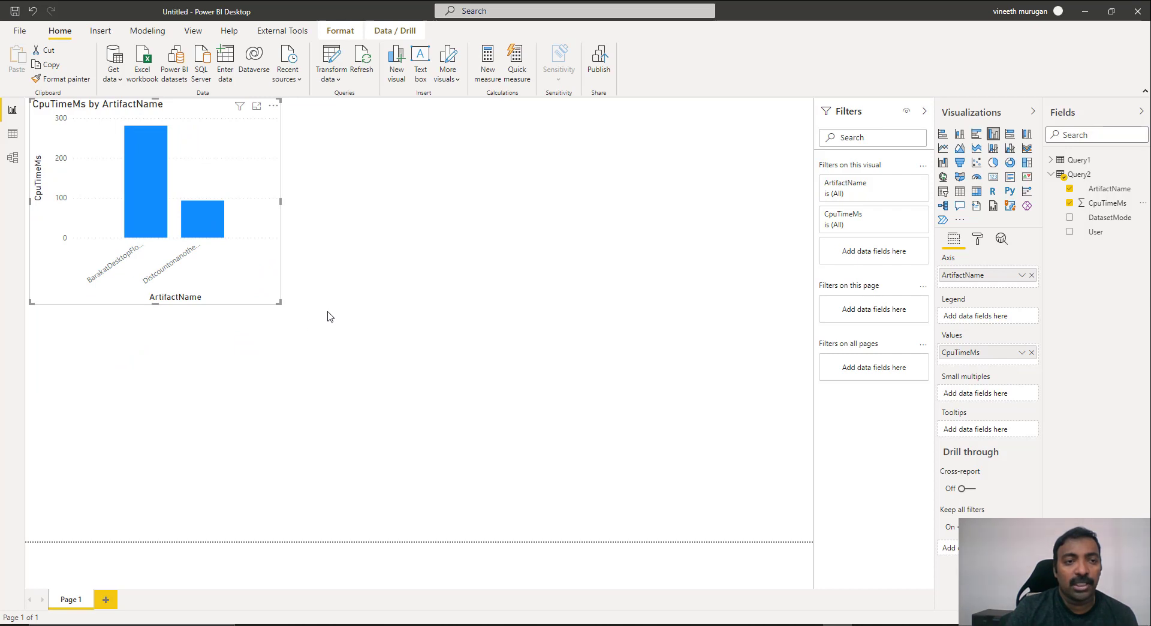
{"action": "left_click", "coordinate": [380, 341]}
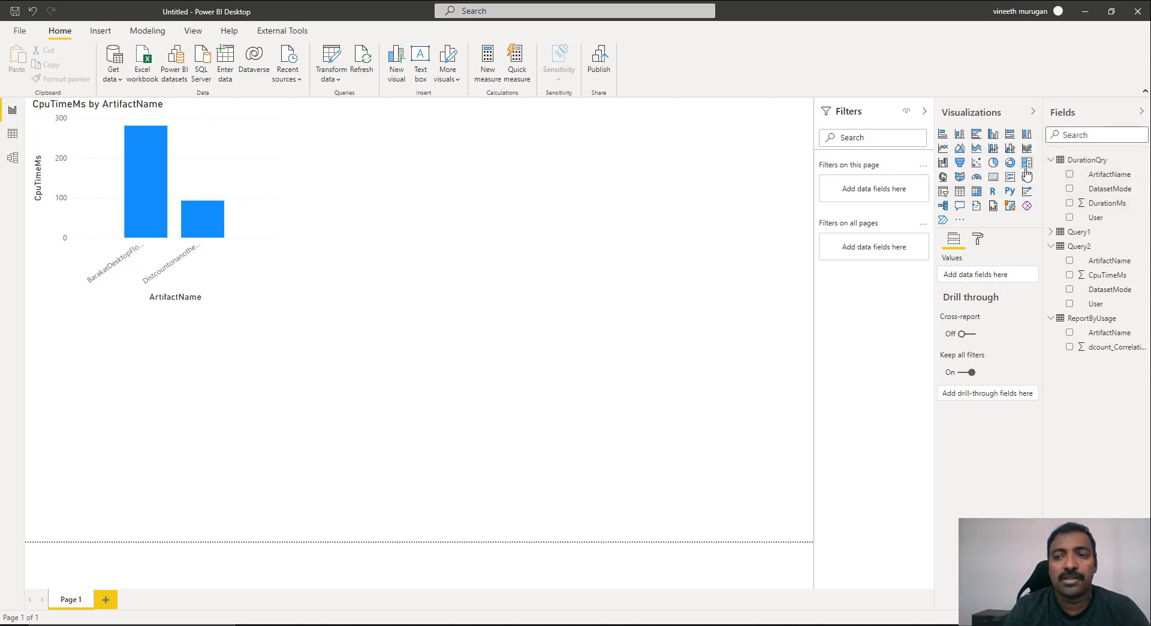
Step: Insert a donut chart with DurationQry's ArtifactName as legend and DurationMs as values
{"action": "left_click", "coordinate": [1011, 162]}
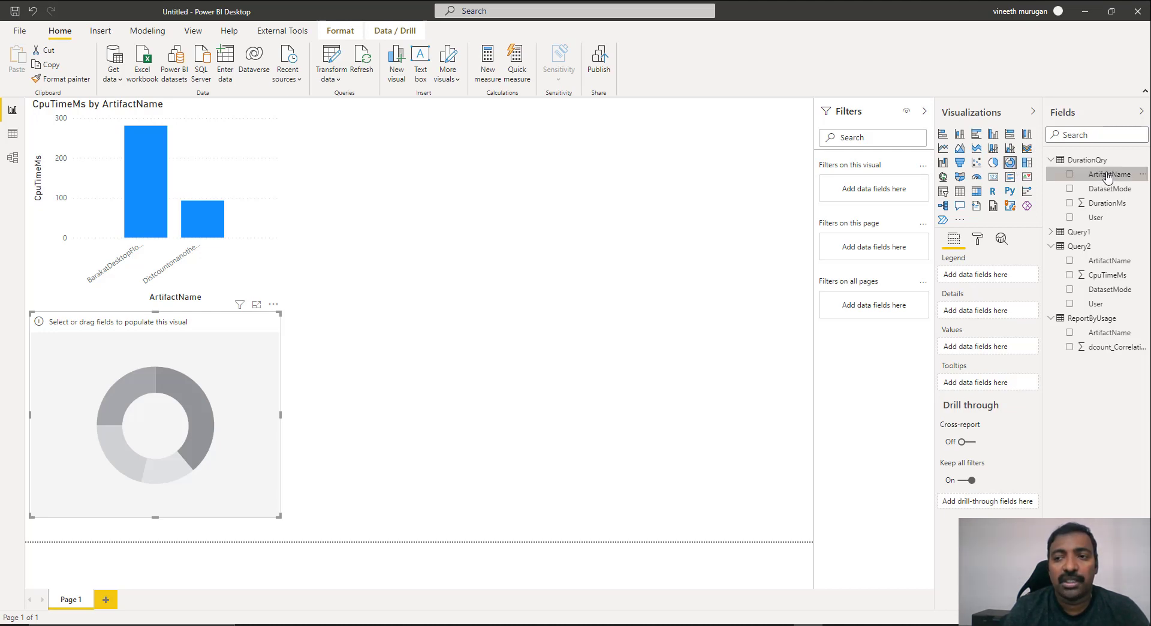
{"action": "left_click_drag", "start_coordinate": [1108, 176], "coordinate": [994, 272]}
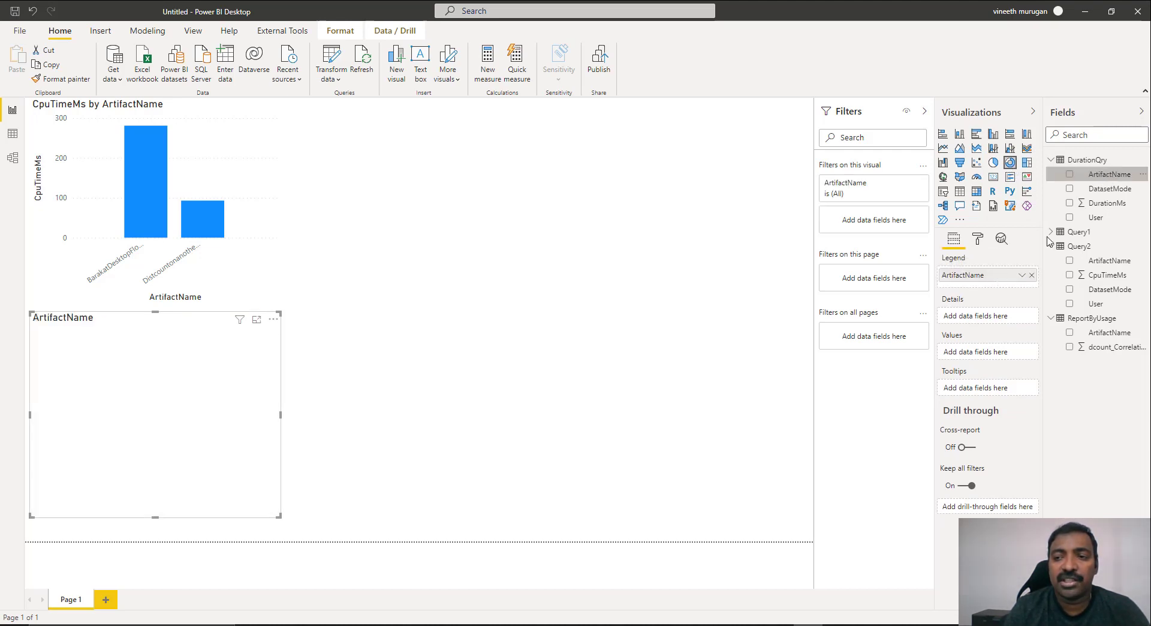
{"action": "left_click_drag", "start_coordinate": [1097, 205], "coordinate": [984, 354]}
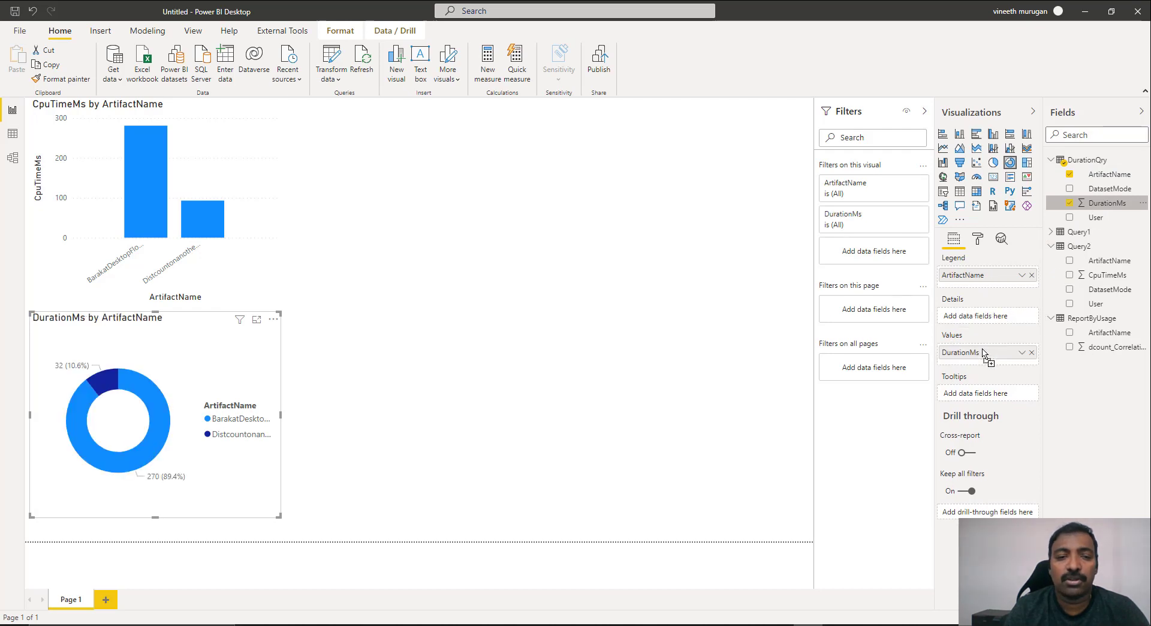
{"action": "left_click", "coordinate": [689, 238]}
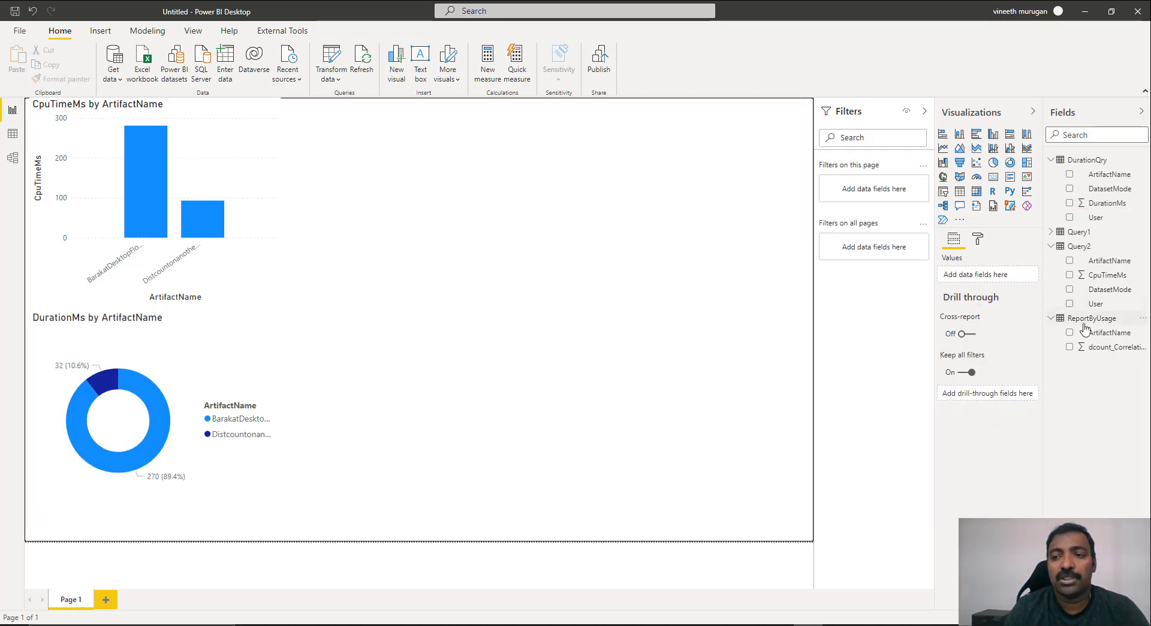
Step: Insert a treemap grouping ReportByUsage's ArtifactName by dcount_CorrelationId, and enlarge it
{"action": "left_click", "coordinate": [1028, 163]}
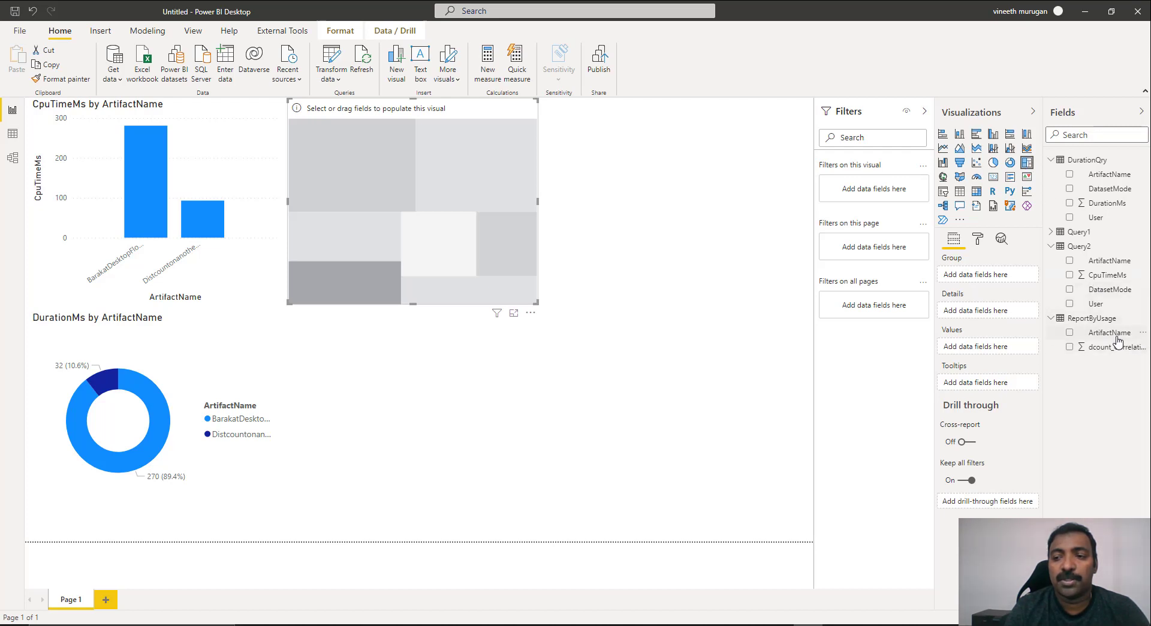
{"action": "left_click_drag", "start_coordinate": [1117, 339], "coordinate": [1012, 288]}
{"action": "left_click_drag", "start_coordinate": [1112, 347], "coordinate": [1004, 354]}
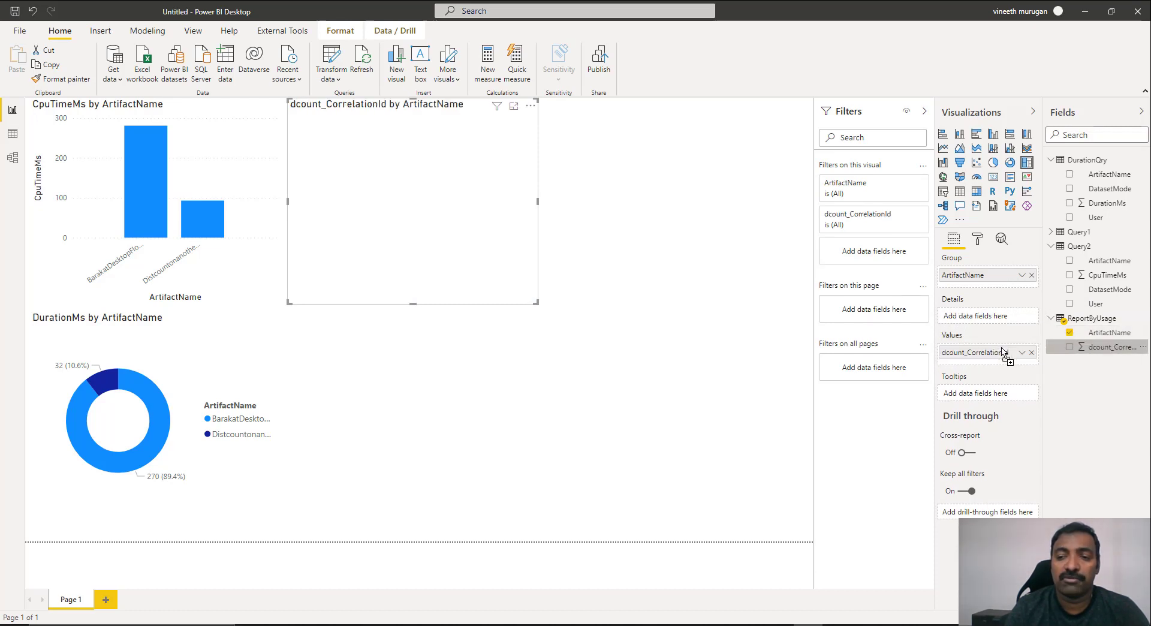
{"action": "left_click_drag", "start_coordinate": [538, 303], "coordinate": [625, 323]}
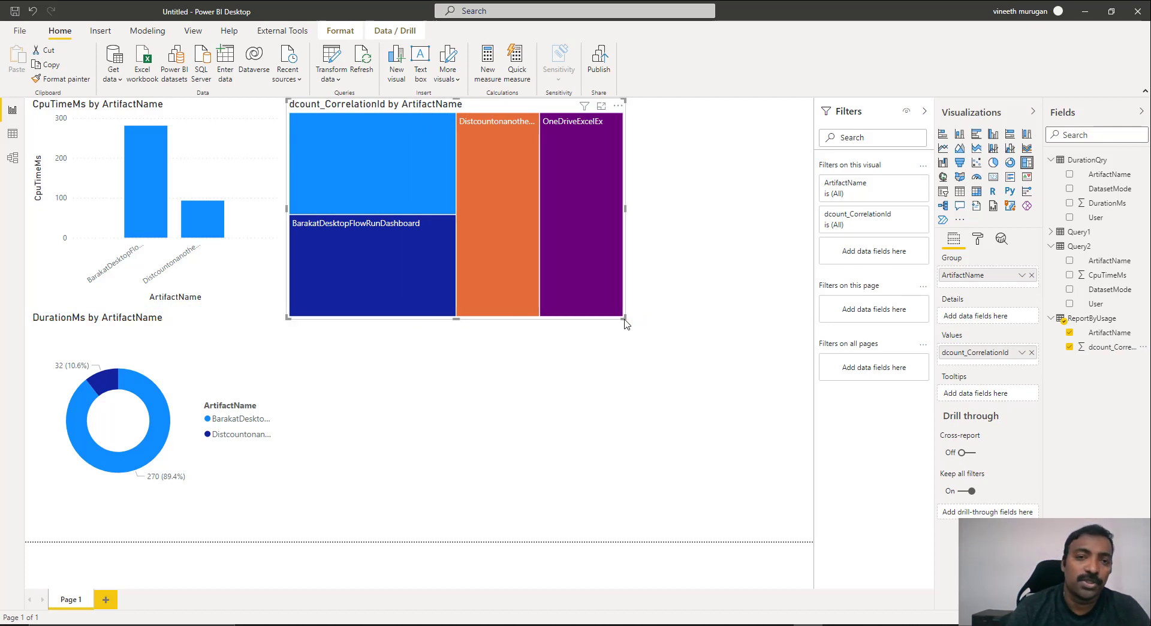